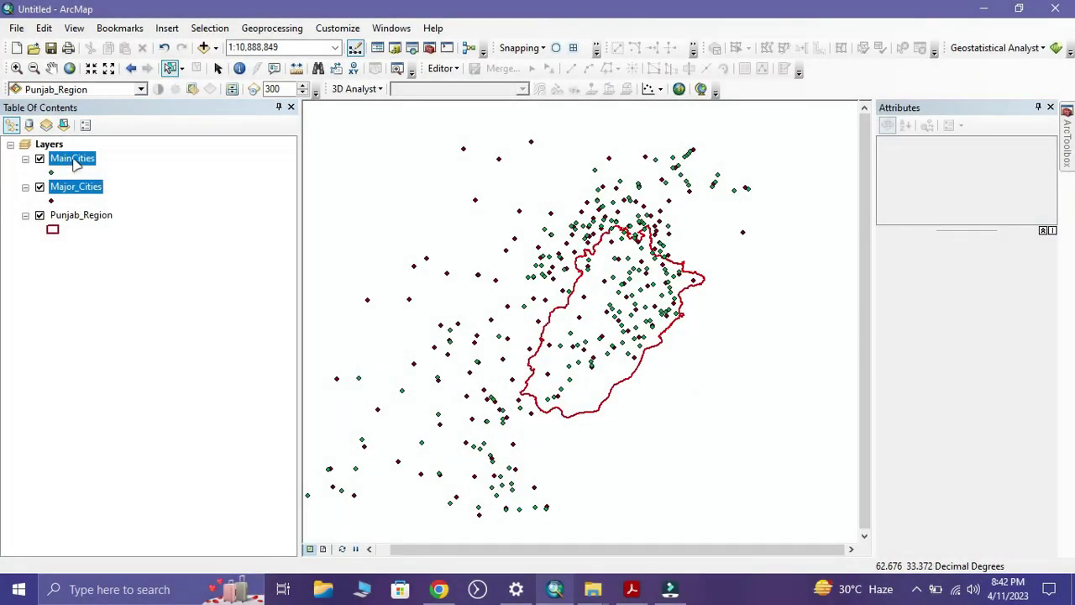
# - Open the MainCities attribute table in a floating window and look through the city records with their districts and provinces
pyautogui.rightClick(73, 162)
pyautogui.click(290, 235)
pyautogui.click(291, 233)
pyautogui.rightClick(55, 159)
pyautogui.click(126, 202)
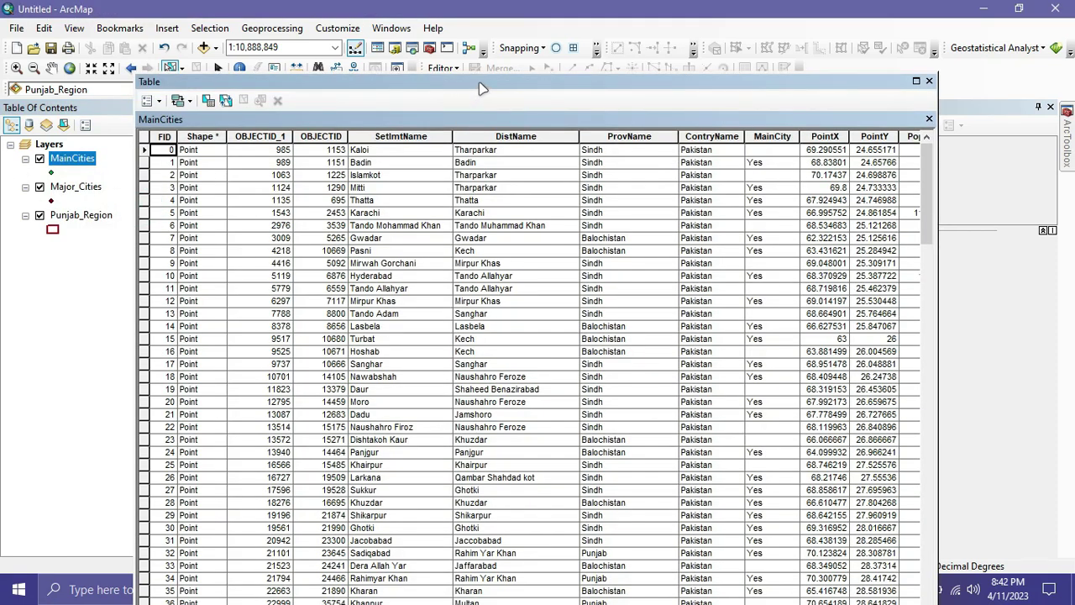
pyautogui.doubleClick(481, 88)
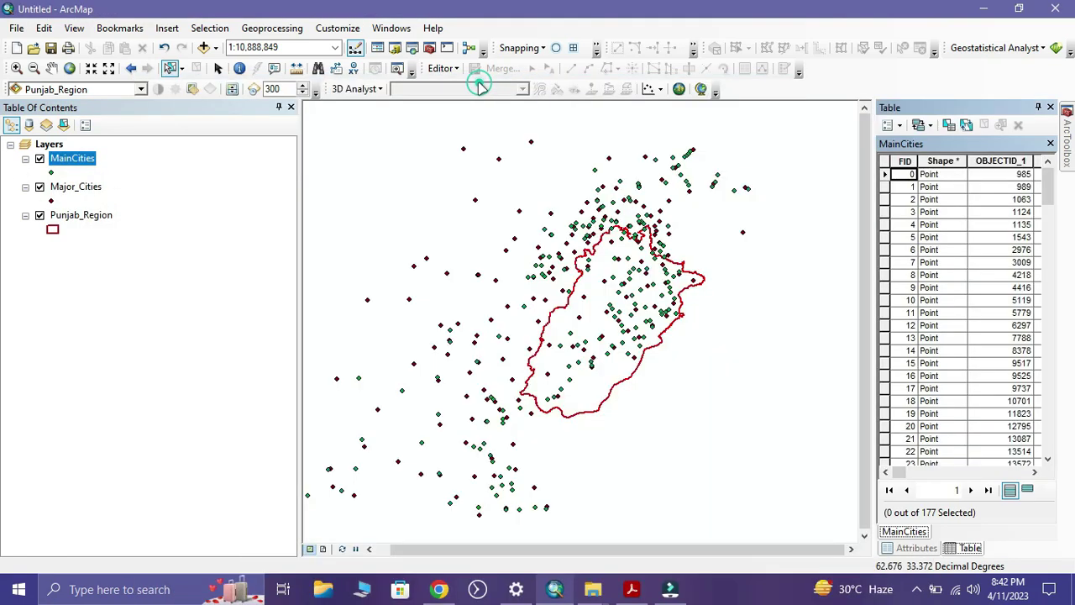
pyautogui.doubleClick(912, 109)
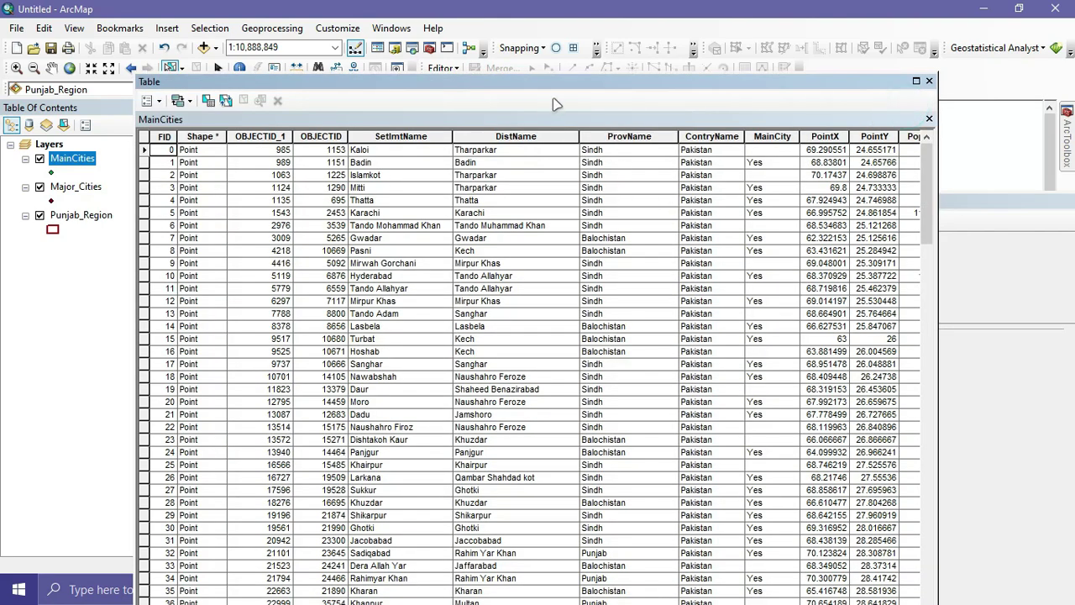
pyautogui.moveTo(567, 88); pyautogui.dragTo(521, 59)
pyautogui.scroll(-7, 582, 193)
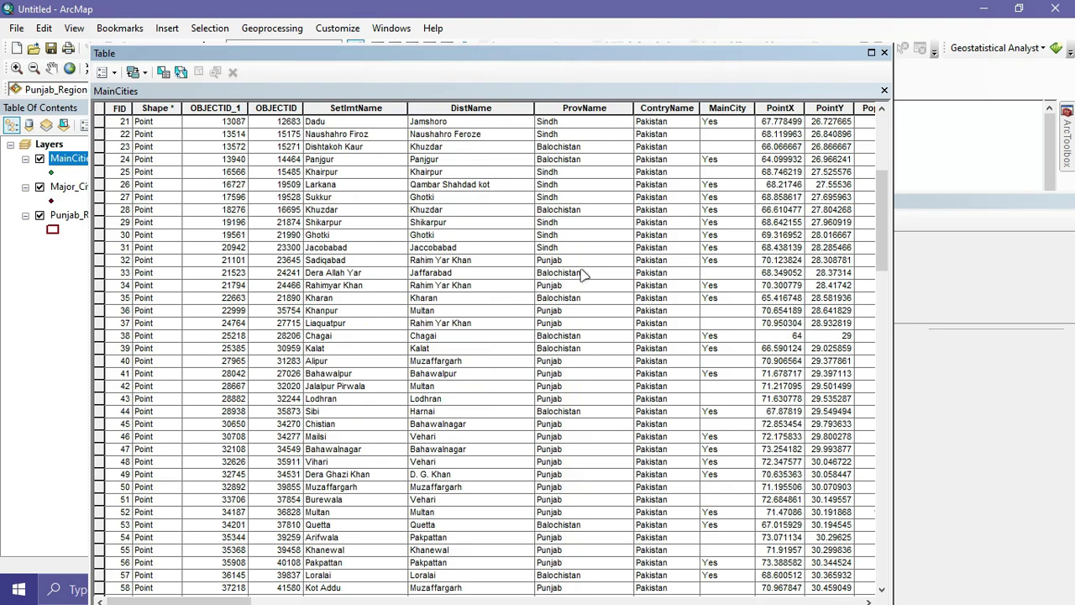
# - Close the MainCities table and the floating Attributes window
pyautogui.click(884, 90)
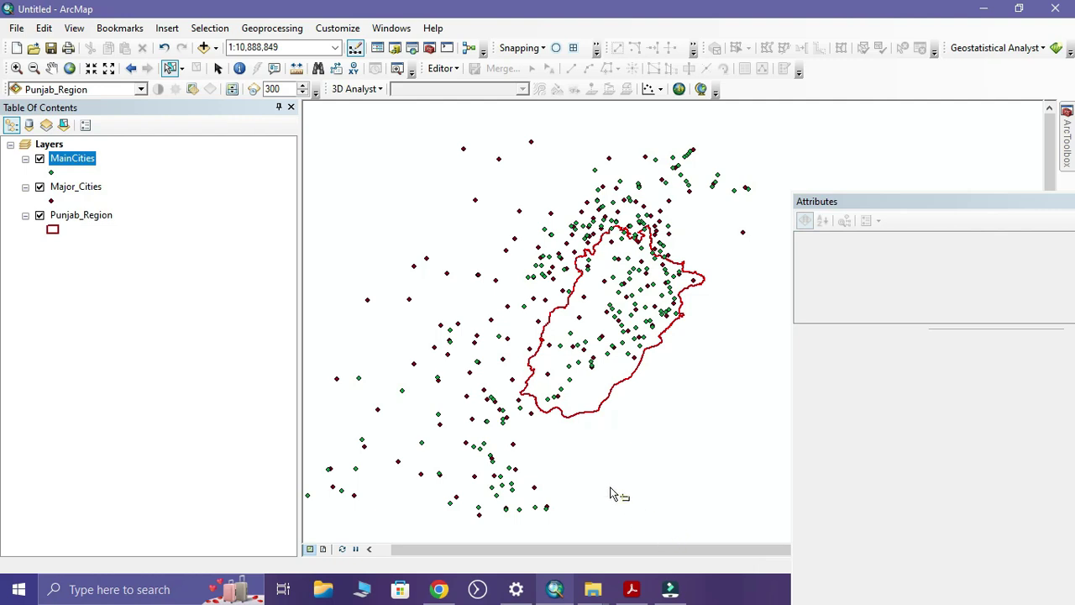
pyautogui.doubleClick(958, 202)
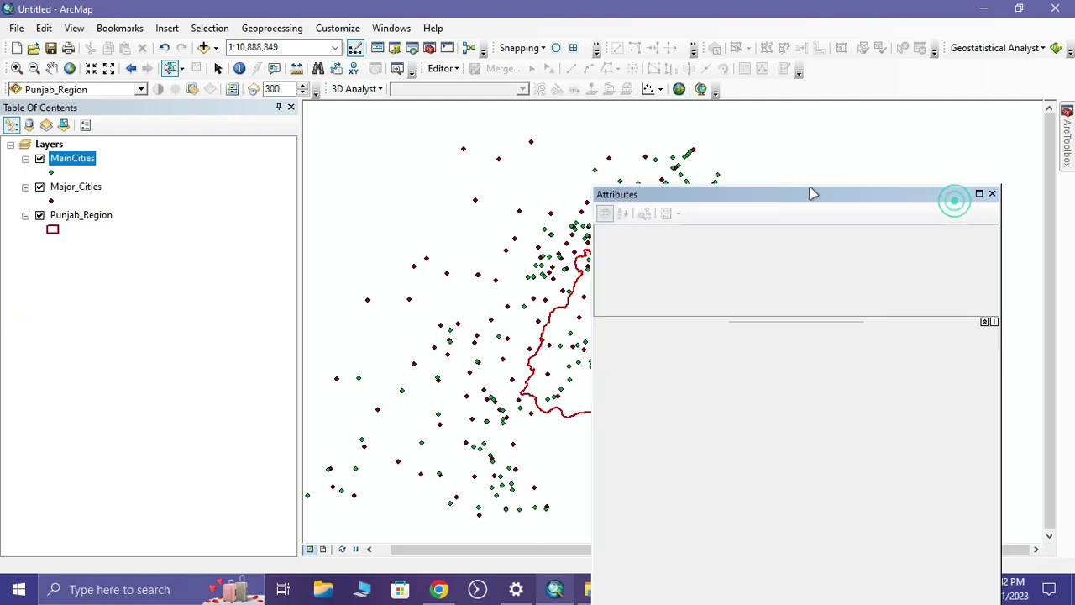
pyautogui.click(991, 192)
# - Switch to Adobe Acrobat Reader to check the Punjab city list in 0.pdf, then return to ArcMap
pyautogui.click(632, 589)
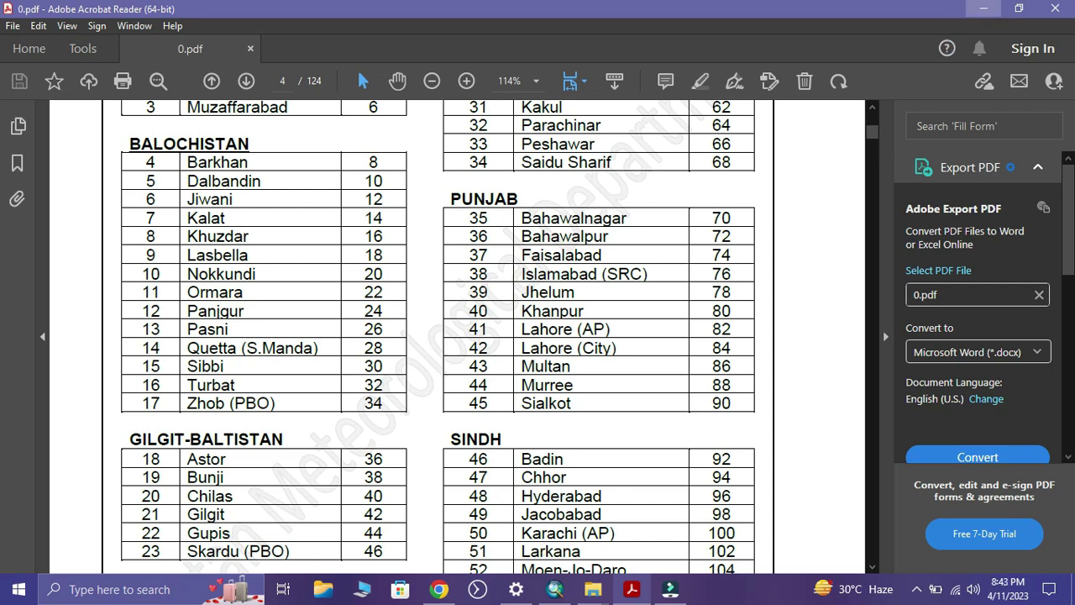
pyautogui.click(983, 8)
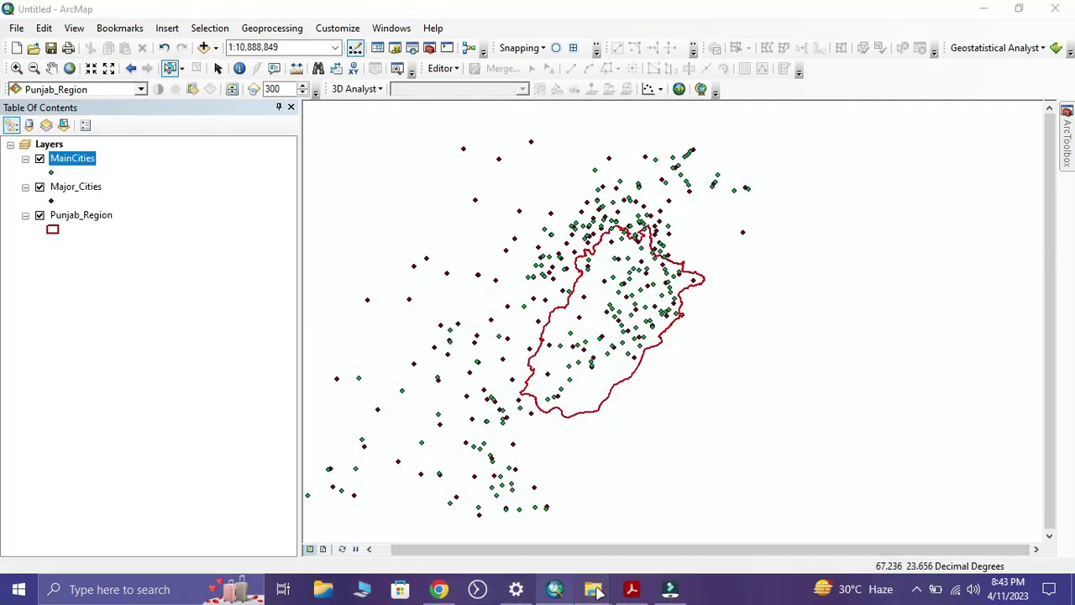
# - Switch to File Explorer, create a new Microsoft Excel worksheet in the Data folder of Geostatistical Analysis, and open it
pyautogui.moveTo(594, 589)
pyautogui.click(661, 546)
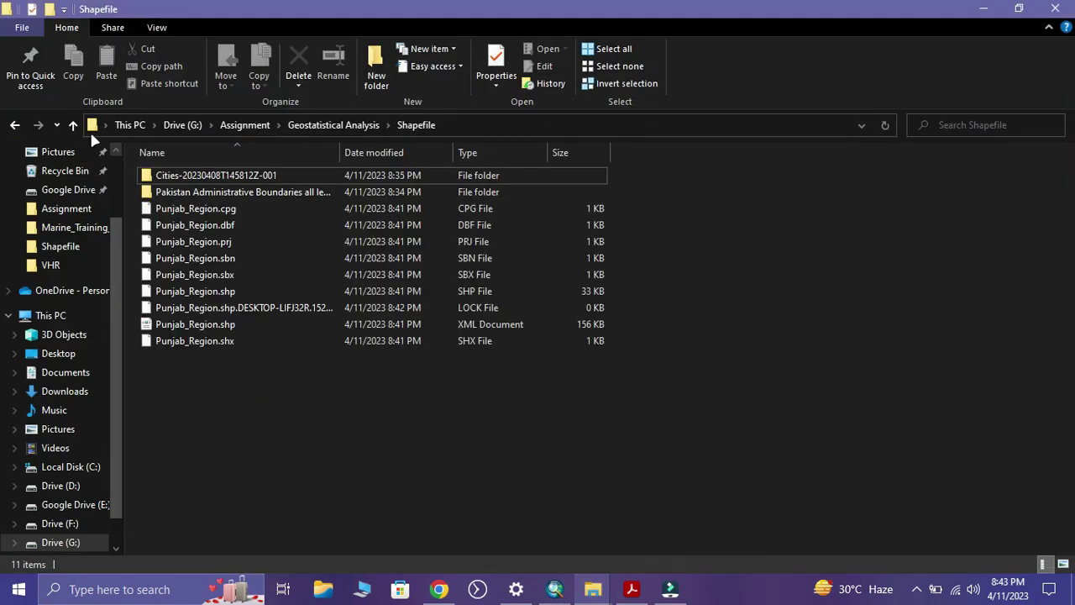
pyautogui.click(73, 124)
pyautogui.doubleClick(164, 175)
pyautogui.rightClick(215, 207)
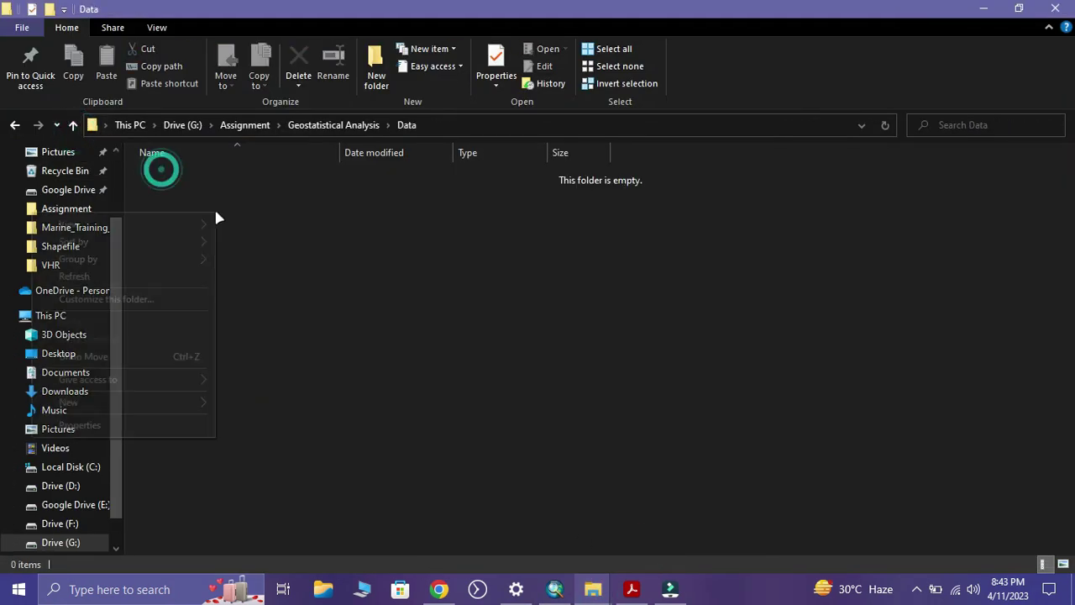
pyautogui.click(144, 401)
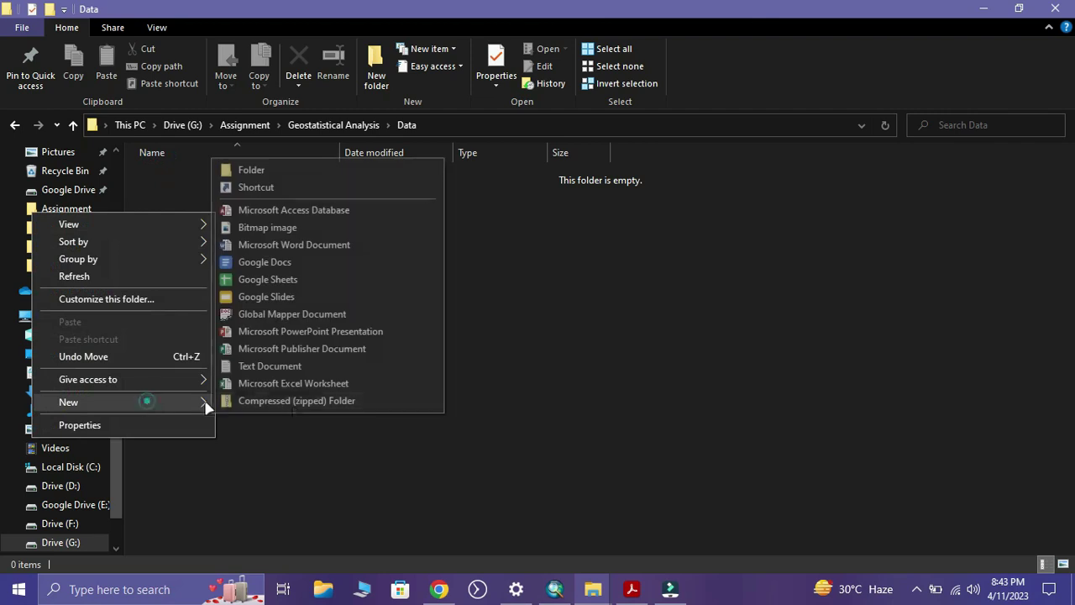
pyautogui.click(303, 384)
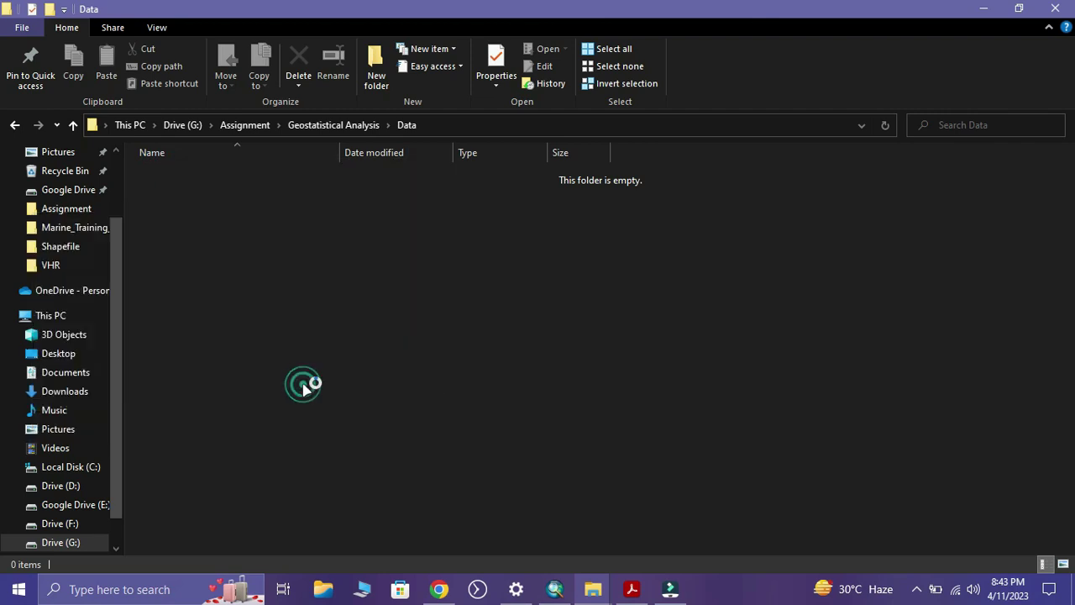
pyautogui.press('Return')
pyautogui.click(387, 240)
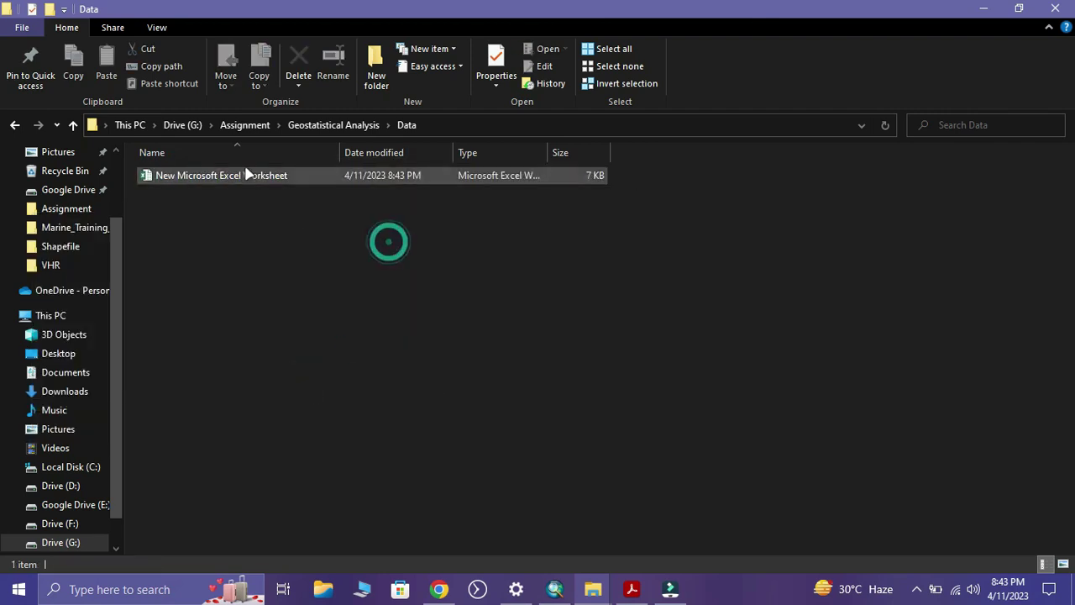
pyautogui.click(249, 176)
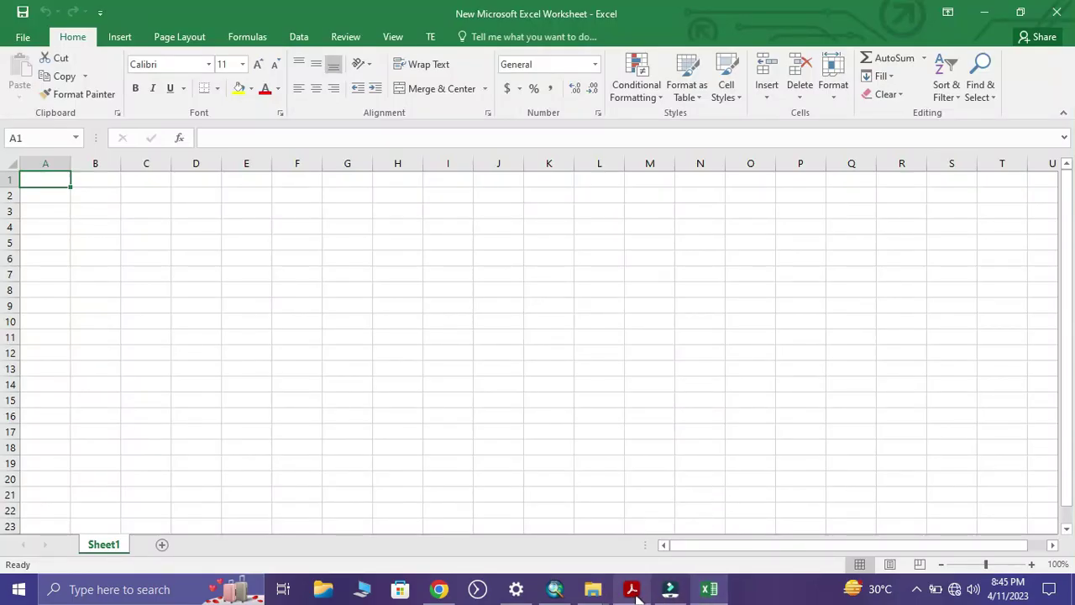
# - Enter the heading Cities in cell A1 and format it as bold at font size 14
pyautogui.moveTo(631, 589)
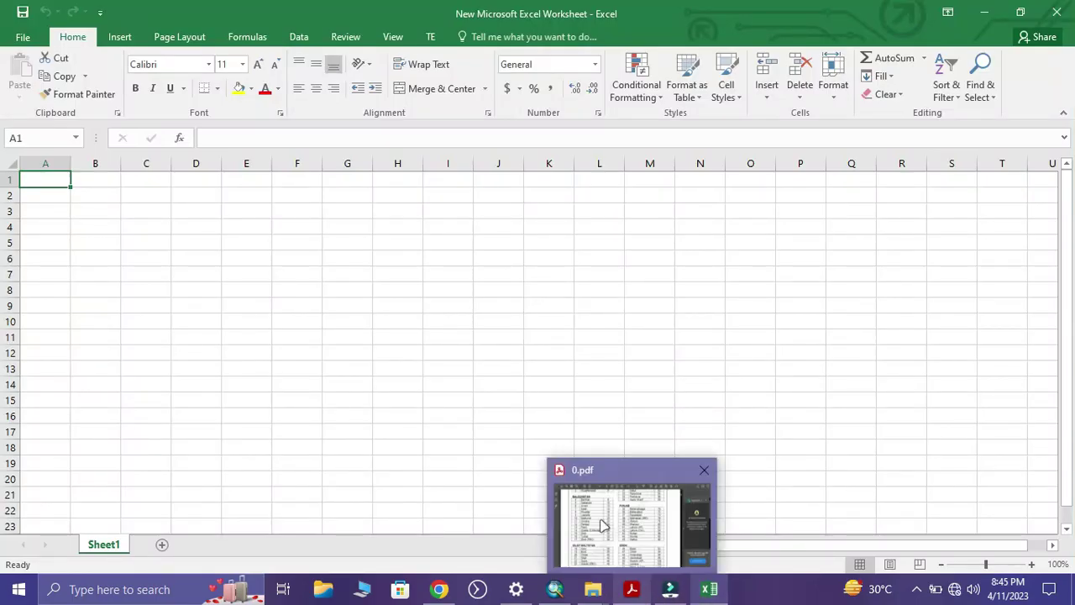
pyautogui.doubleClick(59, 181)
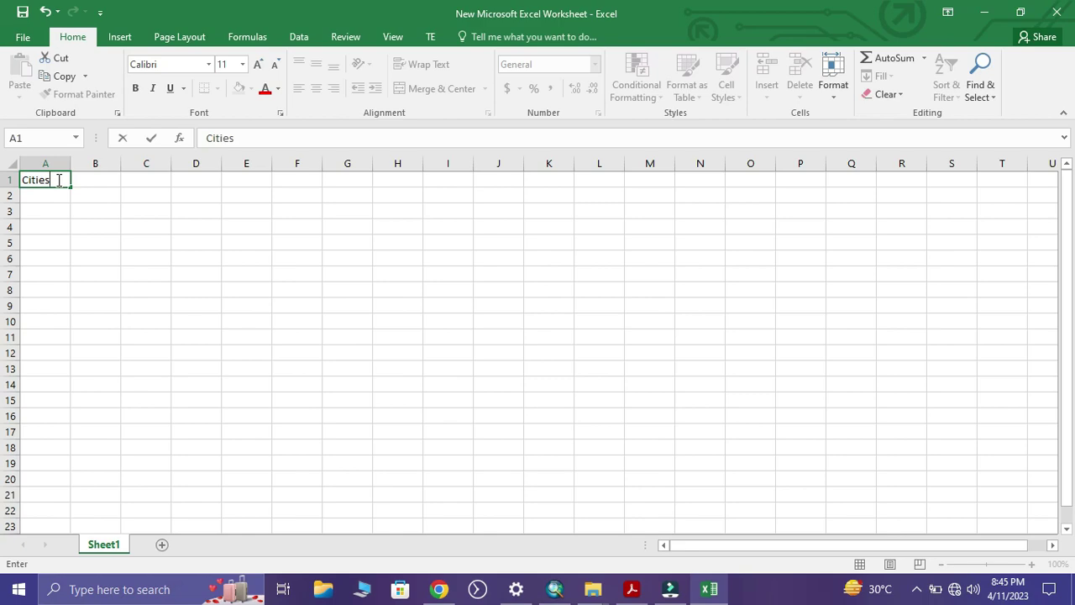
pyautogui.write('Cities')
pyautogui.hotkey('ctrl', 'b')
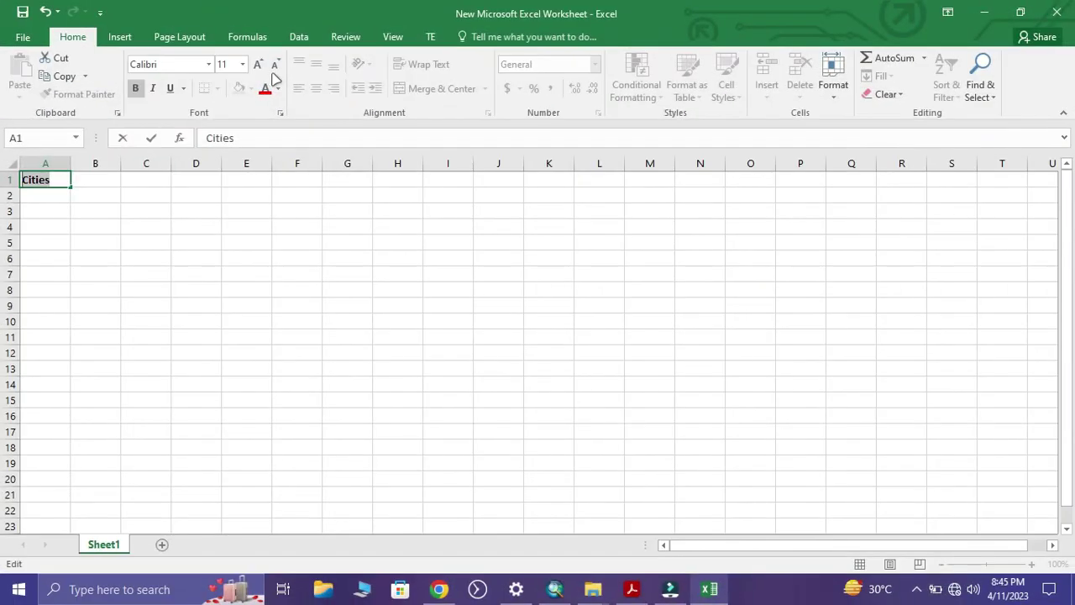
pyautogui.click(257, 64)
pyautogui.click(258, 64)
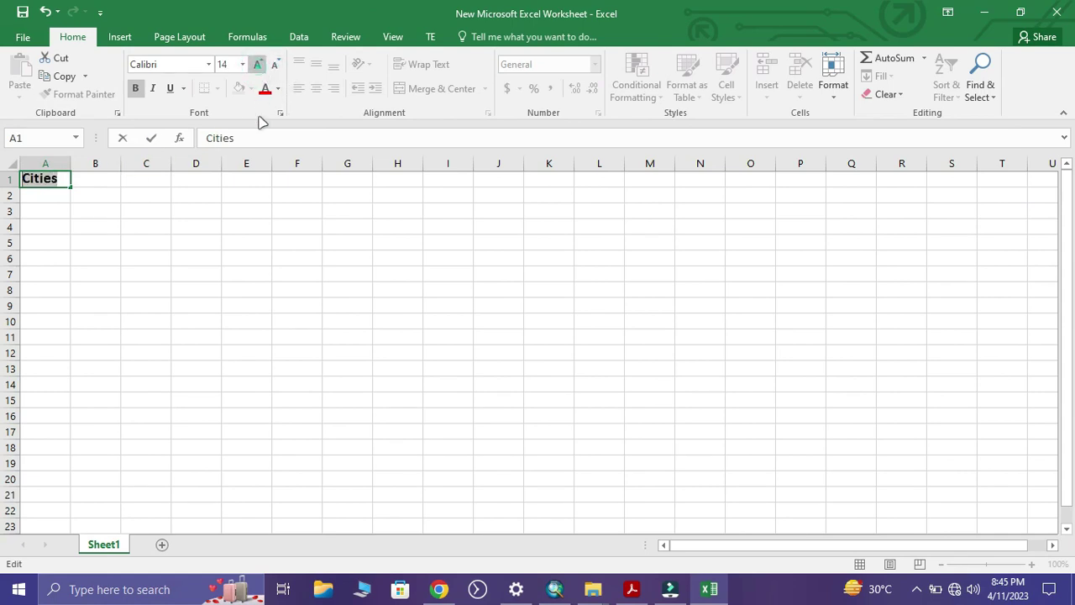
pyautogui.click(168, 208)
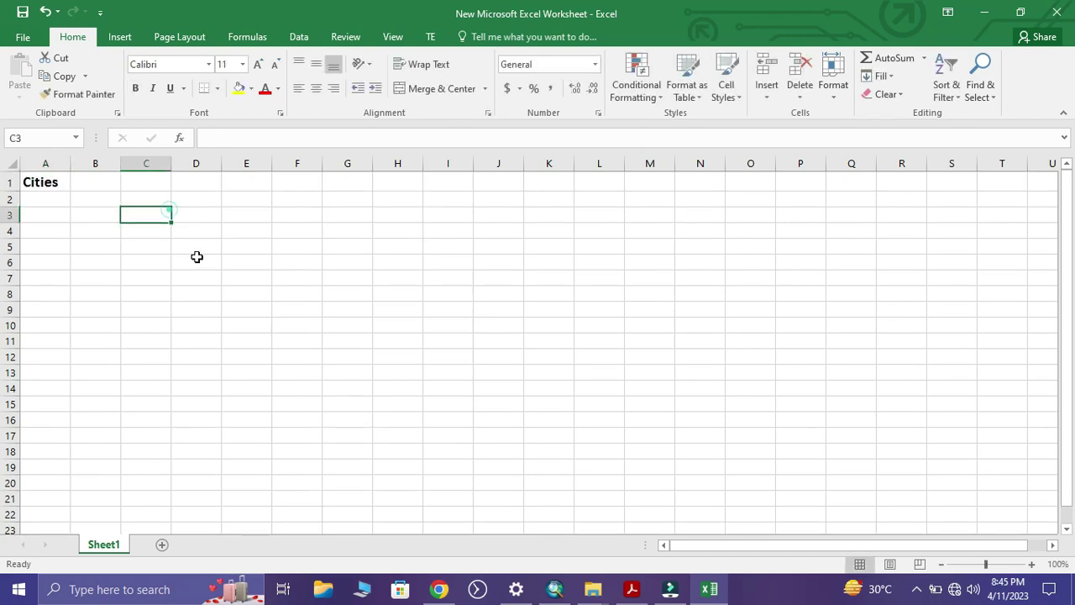
# - Copy Bahawalnagar from the Punjab list in 0.pdf into cell A2 of the Excel worksheet and widen column A
pyautogui.click(53, 202)
pyautogui.click(632, 589)
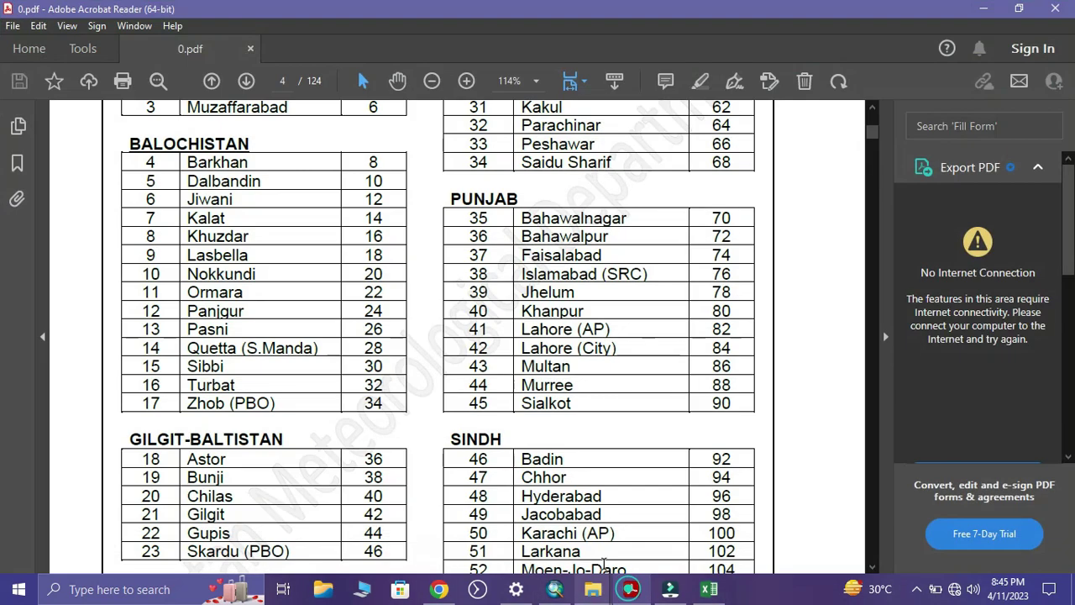
pyautogui.moveTo(523, 218); pyautogui.dragTo(573, 277)
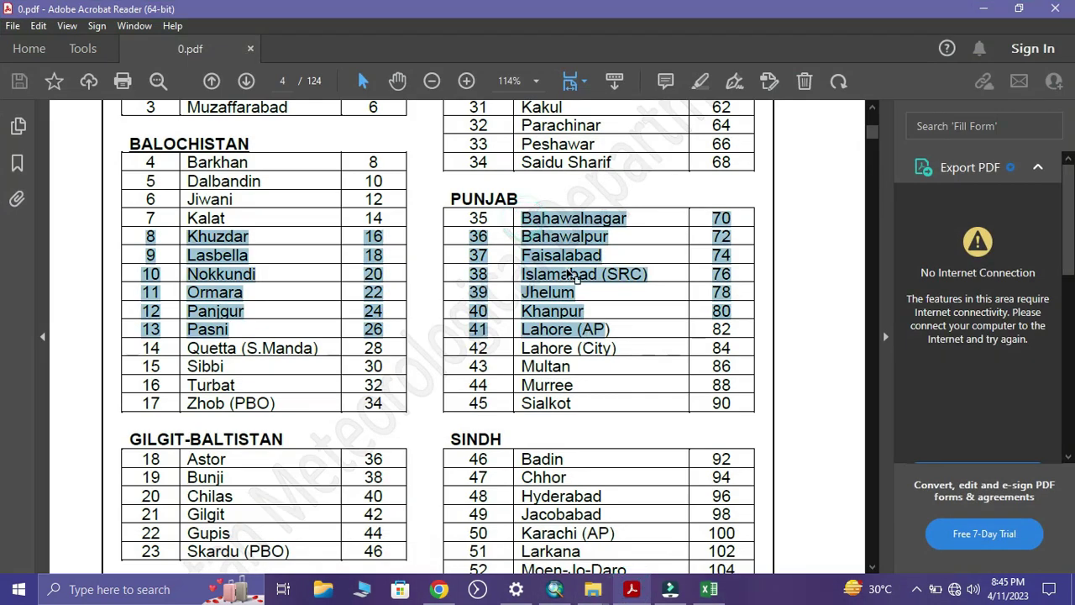
pyautogui.click(652, 224)
pyautogui.moveTo(522, 218); pyautogui.dragTo(630, 219)
pyautogui.hotkey('ctrl', 'c')
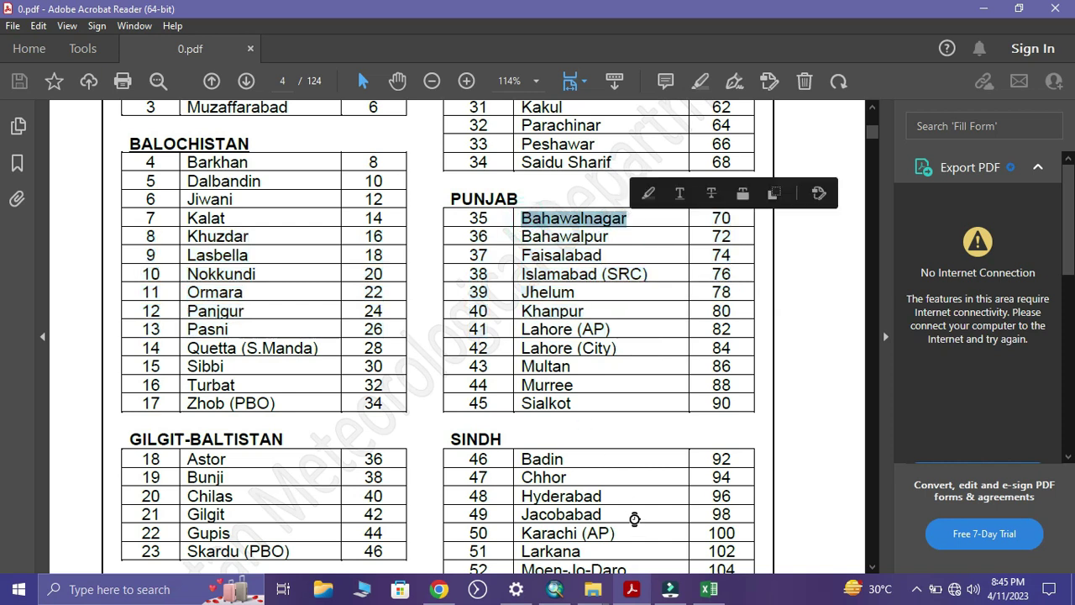
pyautogui.click(710, 589)
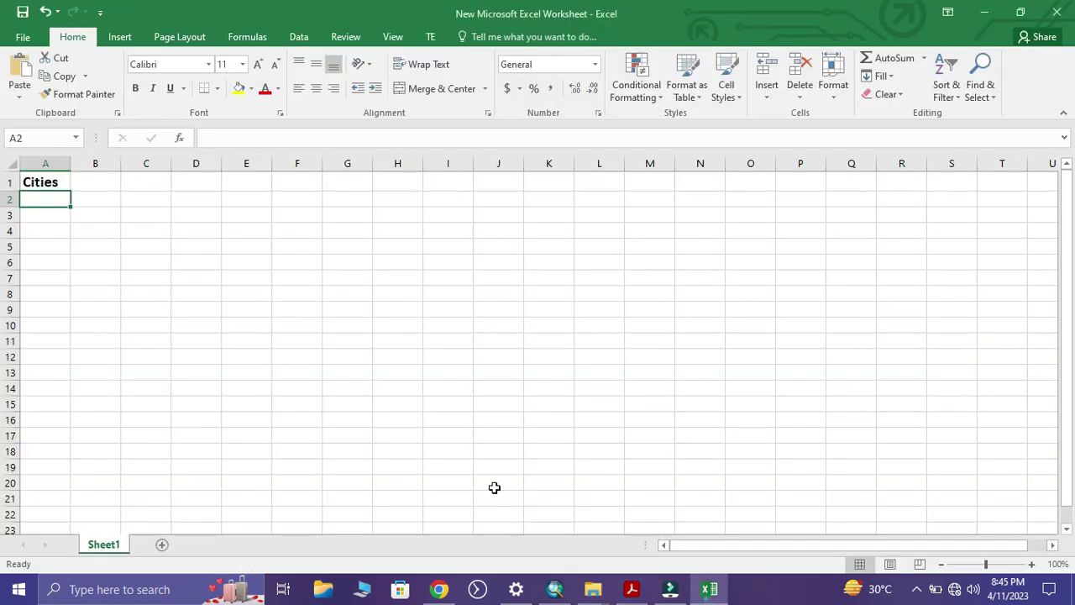
pyautogui.doubleClick(46, 195)
pyautogui.hotkey('ctrl', 'v')
pyautogui.moveTo(59, 163); pyautogui.dragTo(160, 163)
pyautogui.click(151, 197)
# - Copy Bahawalpur from the Punjab list in the PDF into cell A3 of the Excel worksheet
pyautogui.click(39, 211)
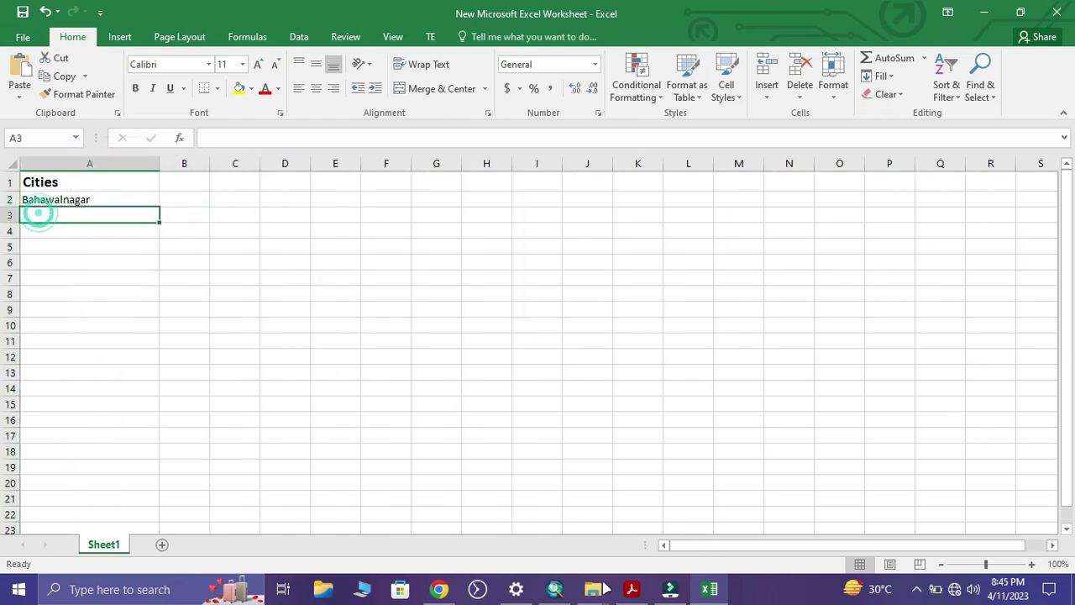
pyautogui.click(643, 591)
pyautogui.moveTo(522, 236); pyautogui.dragTo(612, 235)
pyautogui.hotkey('ctrl', 'c')
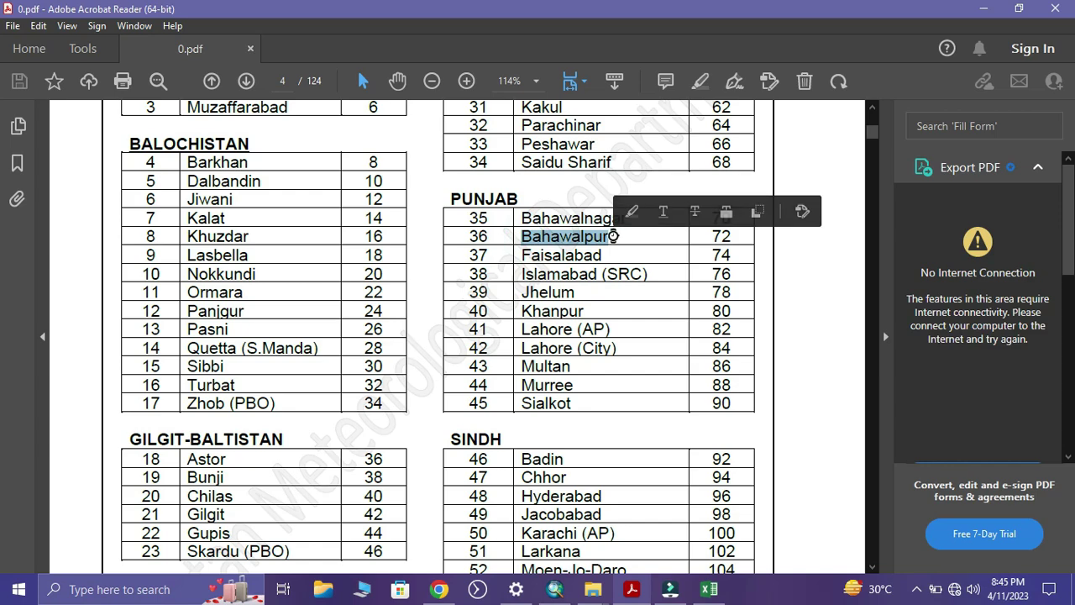
pyautogui.press('super+Tab')
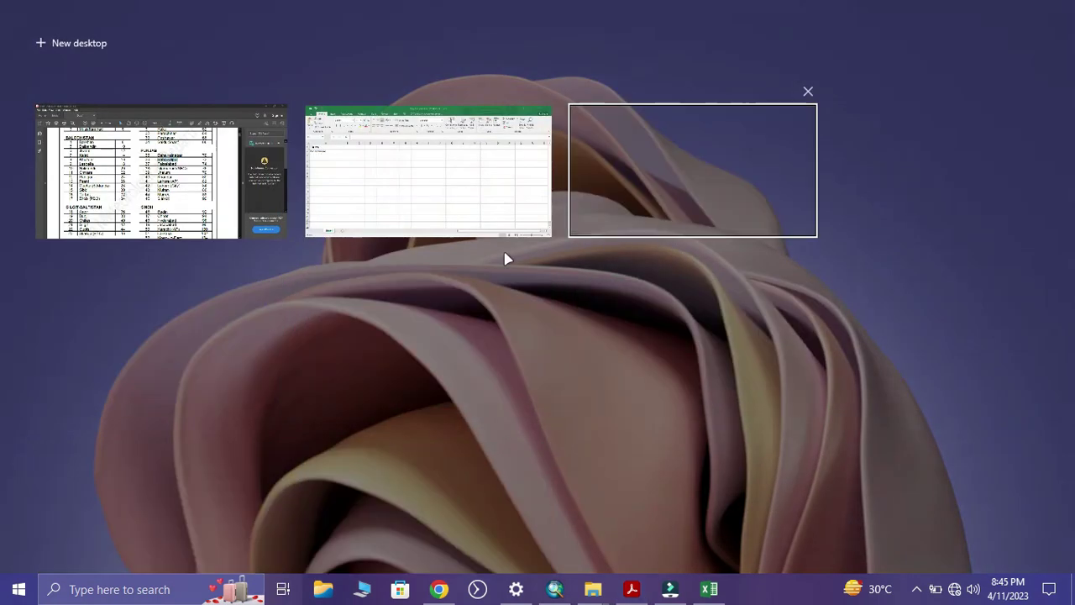
pyautogui.click(439, 212)
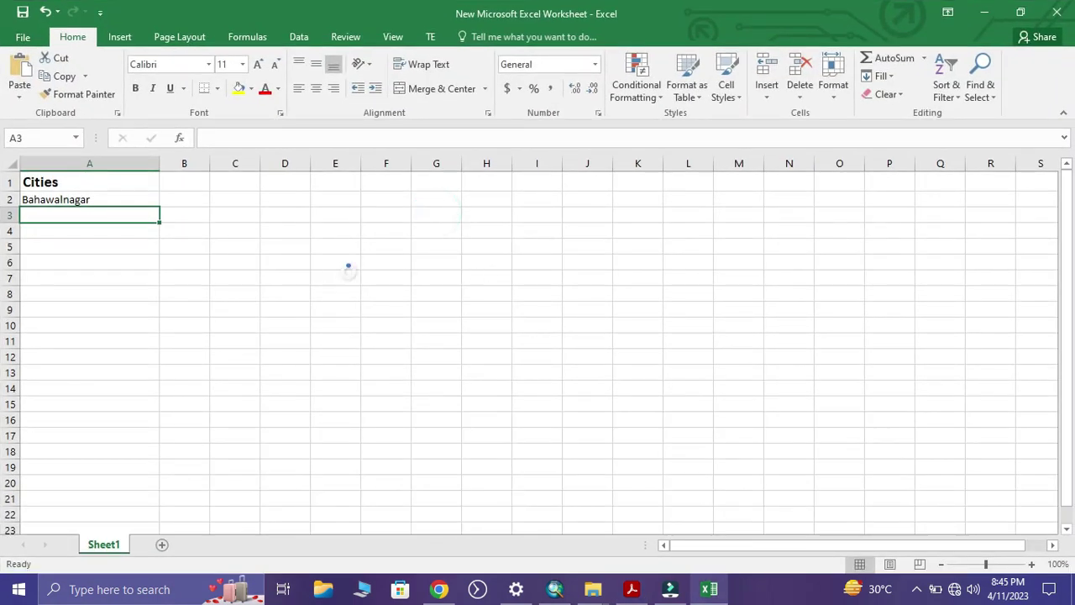
pyautogui.hotkey('ctrl', 'v')
pyautogui.press('Return')
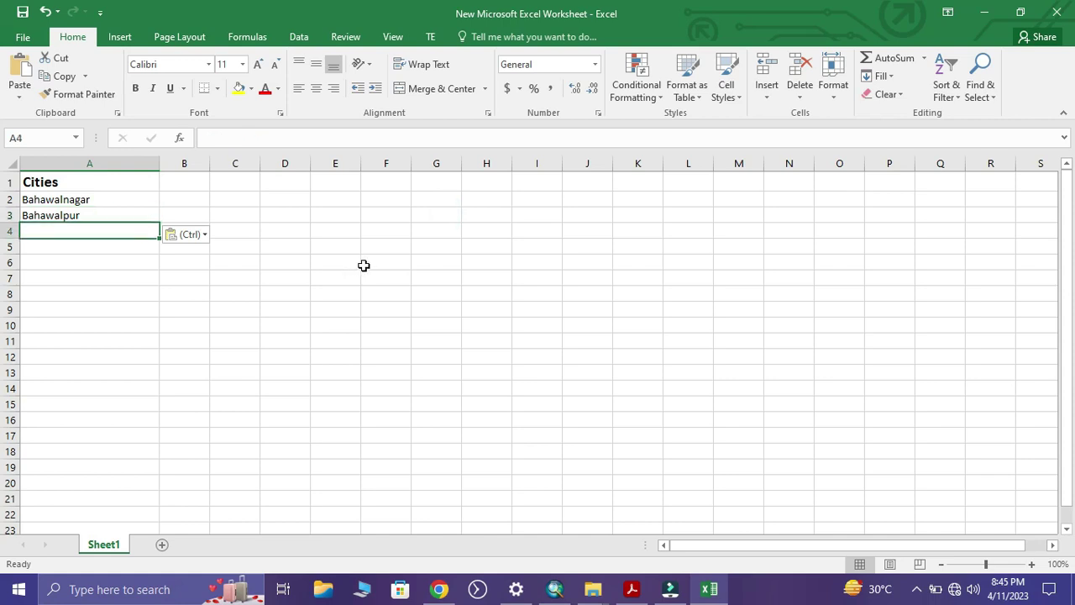
# - Copy Faisalabad from the Punjab list in the PDF into cell A4 of the Excel worksheet
pyautogui.hotkey('alt', 'Tab')
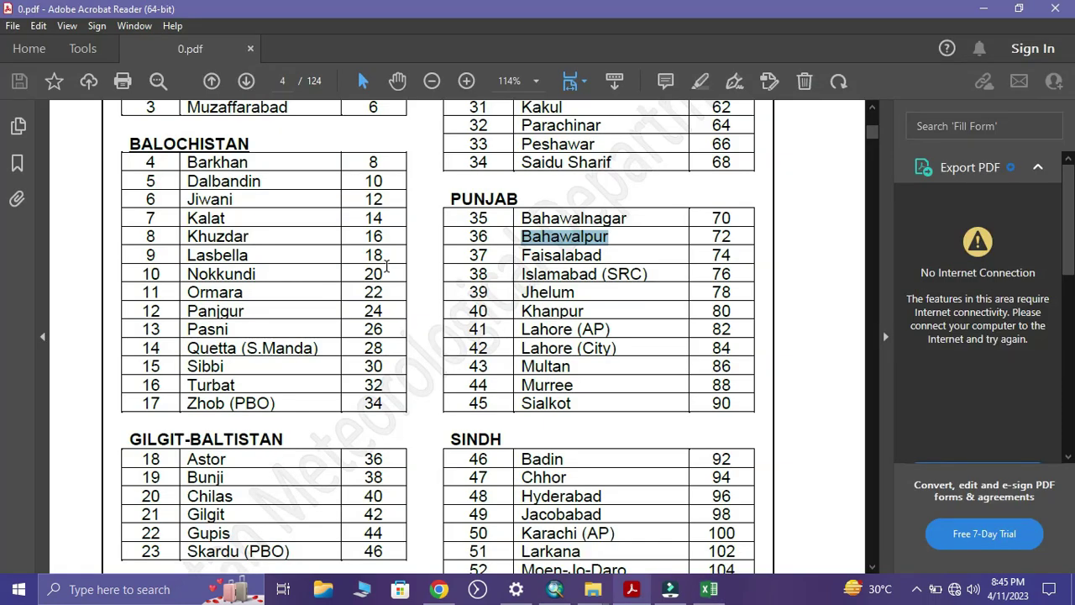
pyautogui.click(609, 252)
pyautogui.moveTo(609, 252); pyautogui.dragTo(554, 250)
pyautogui.moveTo(518, 255); pyautogui.dragTo(614, 255)
pyautogui.hotkey('alt', 'Tab')
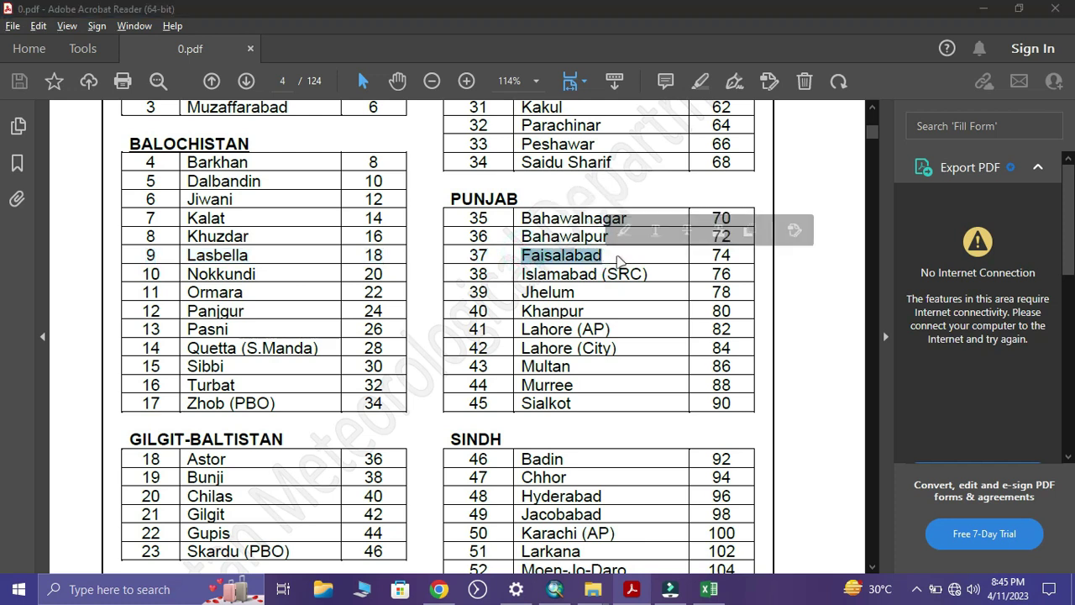
pyautogui.write('Faisalabad')
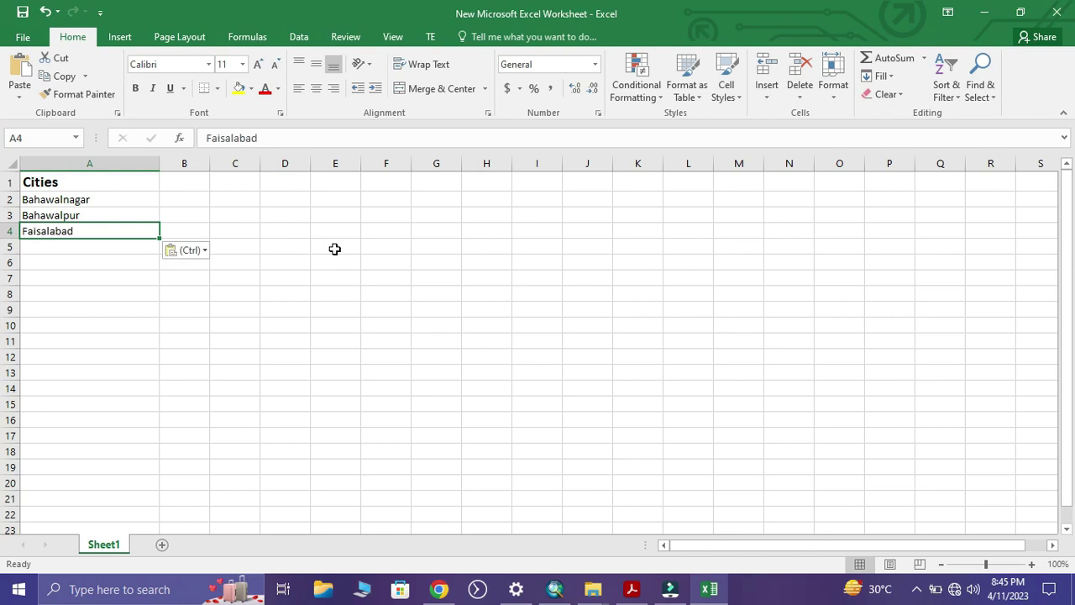
# - Copy Jhelum from the Punjab list in the PDF into cell A5 of the Excel worksheet, skipping Islamabad (SRC)
pyautogui.hotkey('alt', 'Tab')
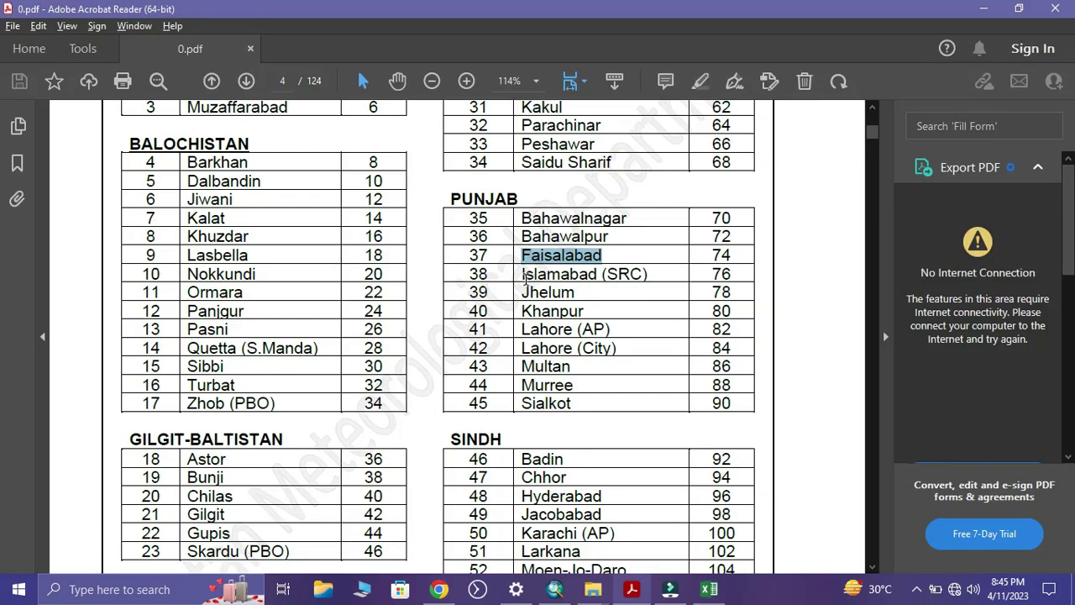
pyautogui.moveTo(522, 292); pyautogui.dragTo(578, 292)
pyautogui.hotkey('ctrl', 'c')
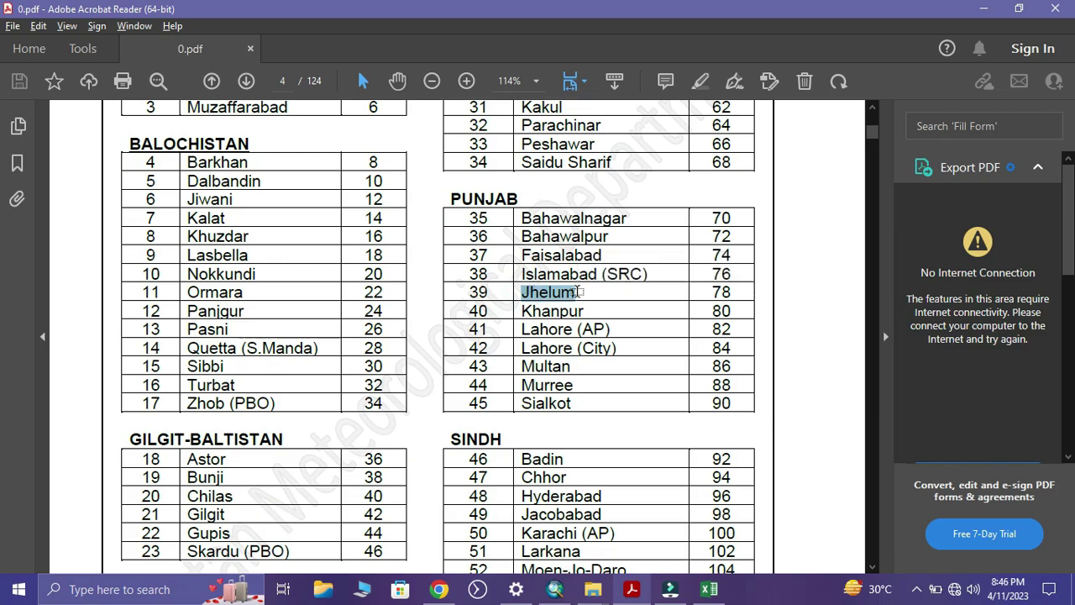
pyautogui.hotkey('alt', 'Tab')
pyautogui.press('Down')
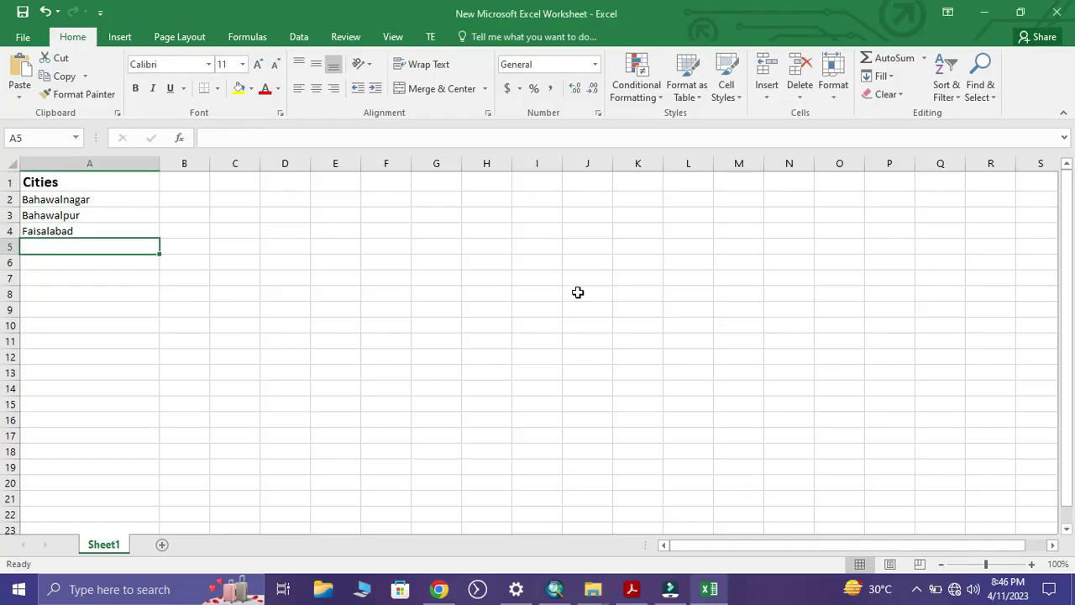
pyautogui.hotkey('ctrl', 'v')
pyautogui.press('Return')
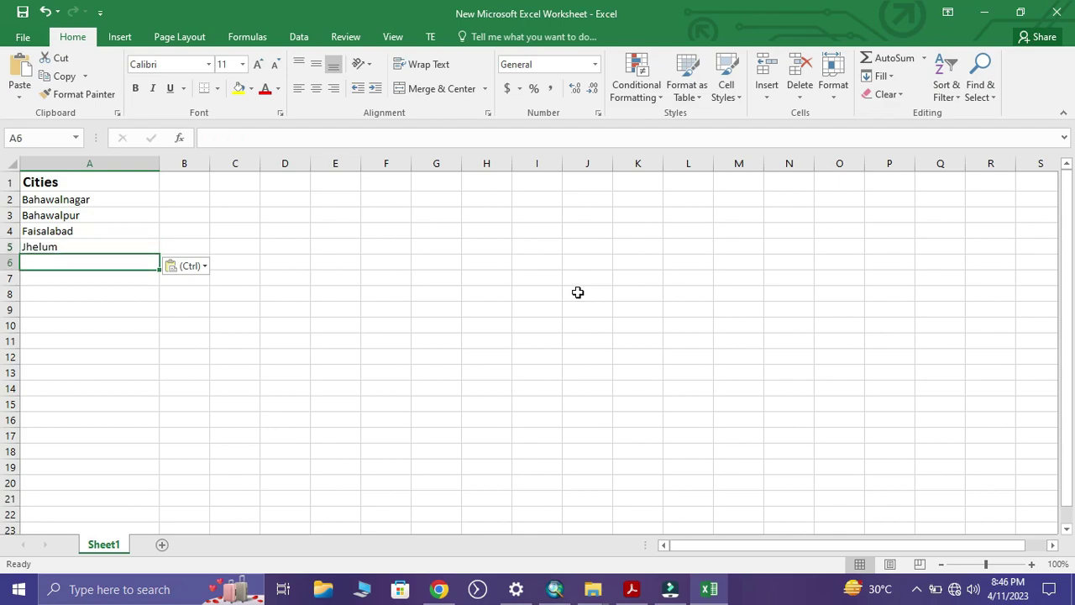
# - Copy Khanpur from the Punjab list in the PDF into cell A6 of the Excel worksheet
pyautogui.hotkey('alt', 'Tab')
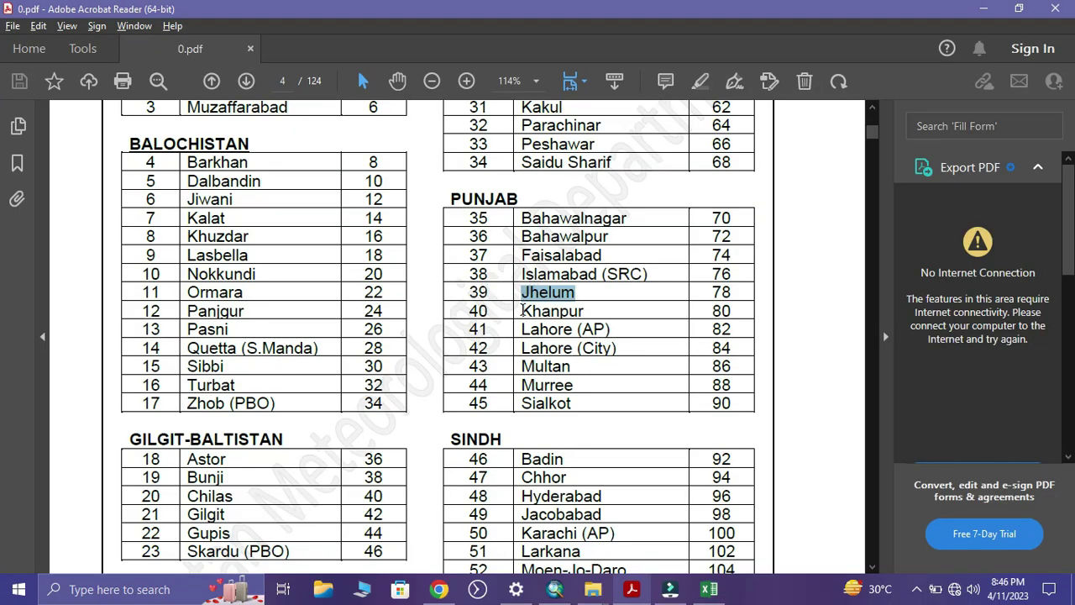
pyautogui.moveTo(523, 311); pyautogui.dragTo(588, 313)
pyautogui.hotkey('ctrl', 'c')
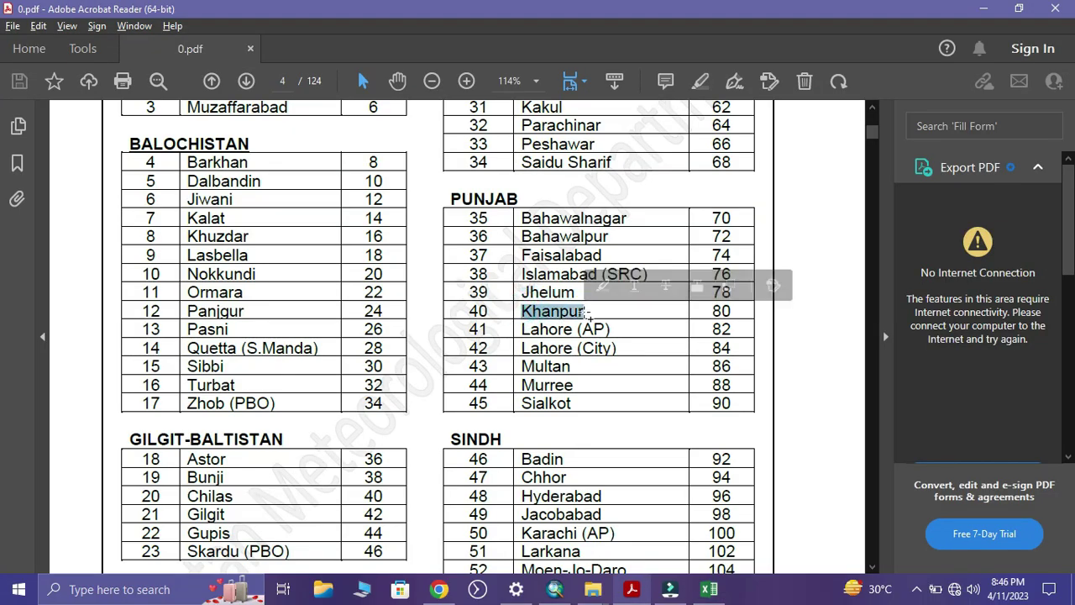
pyautogui.hotkey('alt', 'Tab')
pyautogui.hotkey('ctrl', 'v')
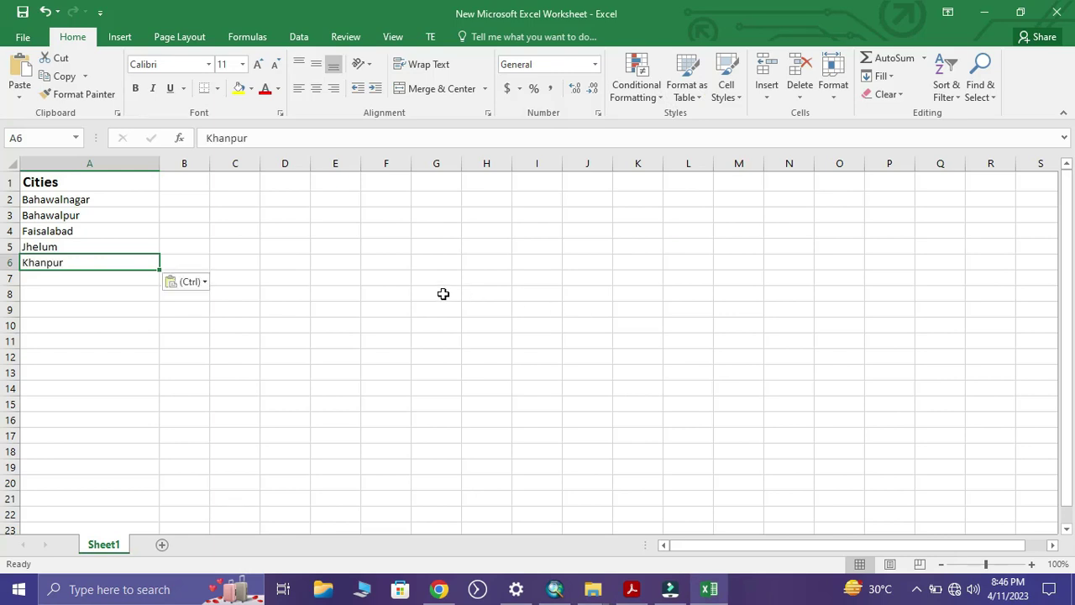
pyautogui.press('Return')
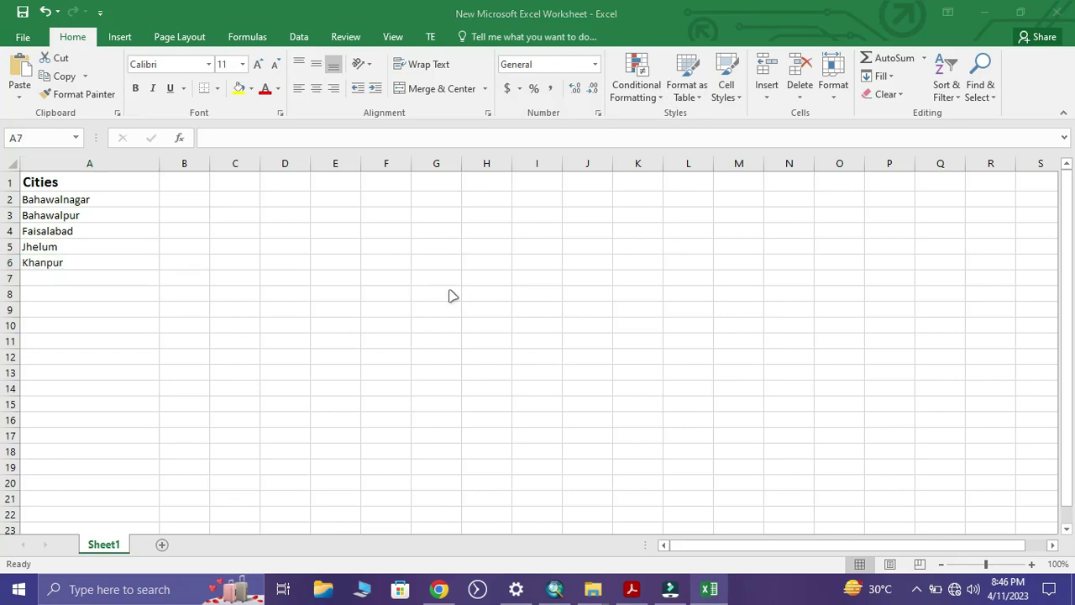
# - Copy only the word Lahore from the Lahore (City) entry in the PDF's Punjab list into cell A7 of the Excel worksheet
pyautogui.hotkey('alt', 'Tab')
pyautogui.moveTo(522, 348); pyautogui.dragTo(580, 351)
pyautogui.hotkey('ctrl', 'c')
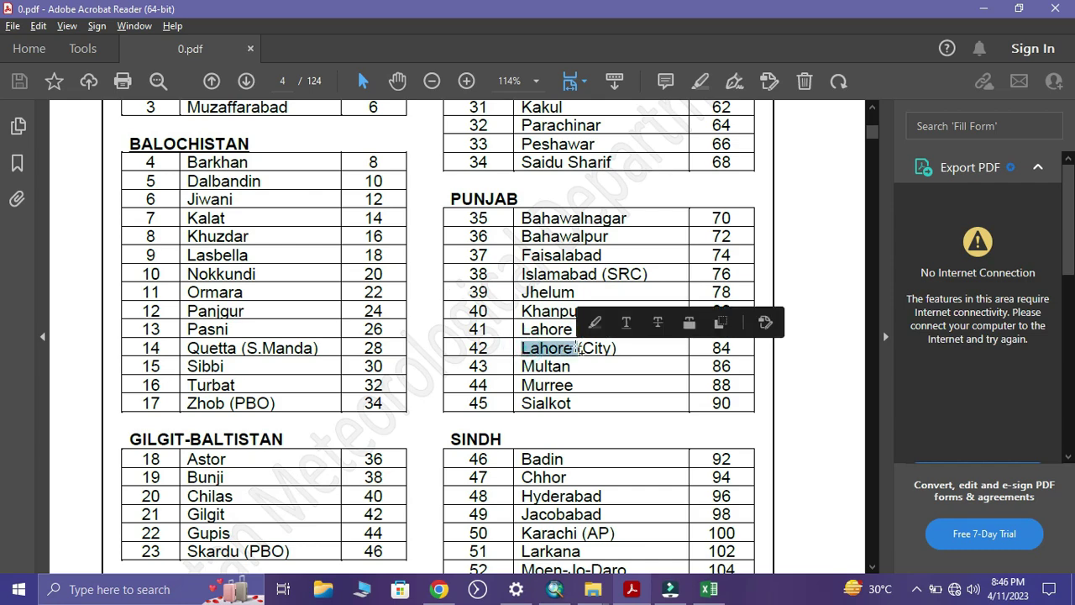
pyautogui.hotkey('alt', 'Tab')
pyautogui.hotkey('ctrl', 'v')
pyautogui.press('Return')
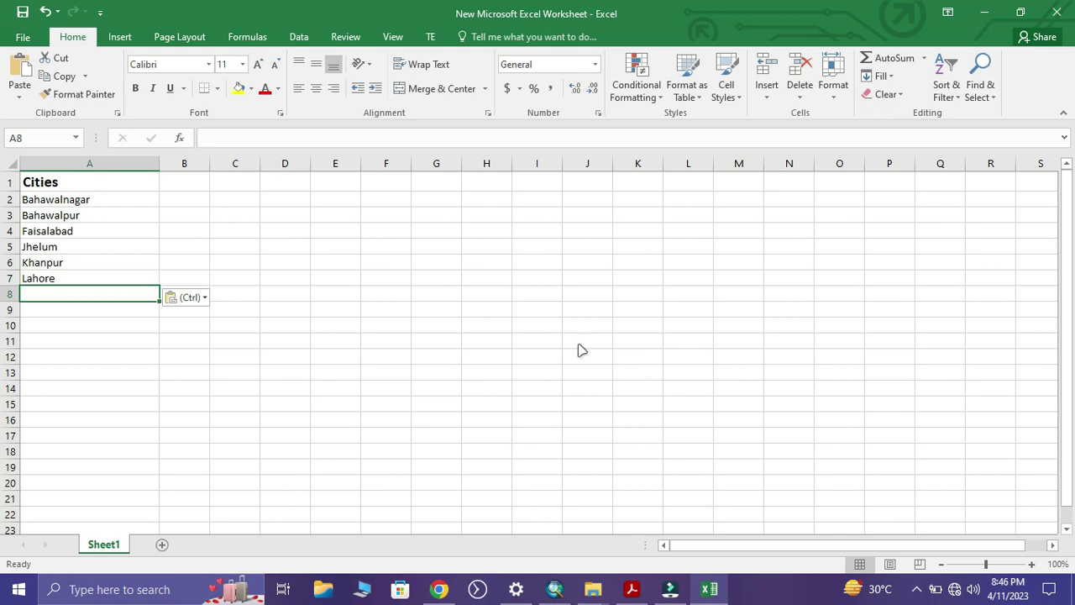
# - Copy Multan from the Punjab list in the PDF into cell A8 of the Excel worksheet
pyautogui.hotkey('alt', 'Tab')
pyautogui.moveTo(521, 367); pyautogui.dragTo(574, 366)
pyautogui.hotkey('ctrl', 'c')
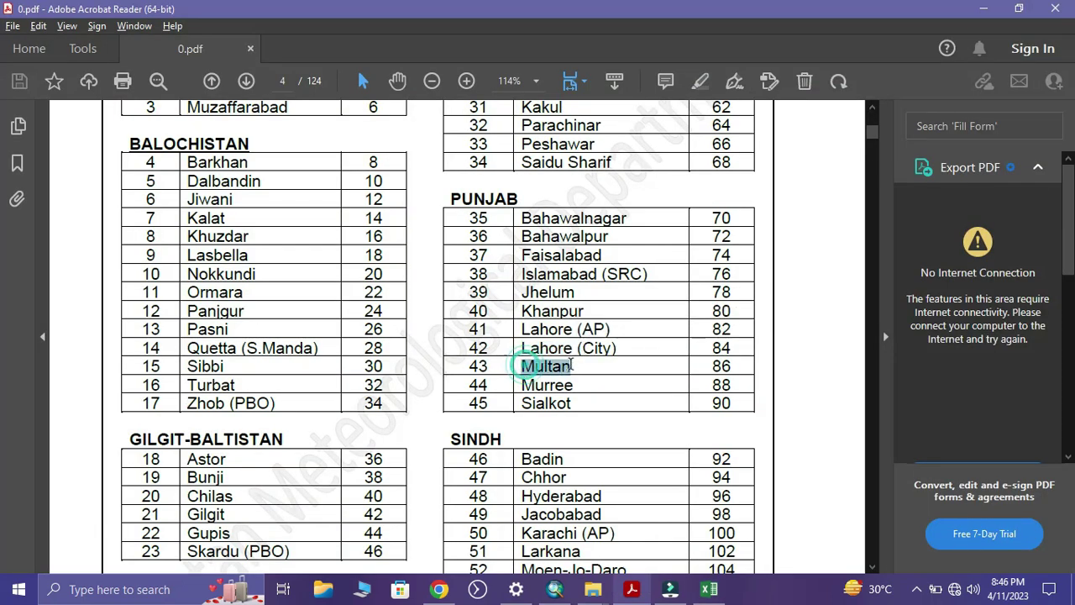
pyautogui.hotkey('alt', 'Tab')
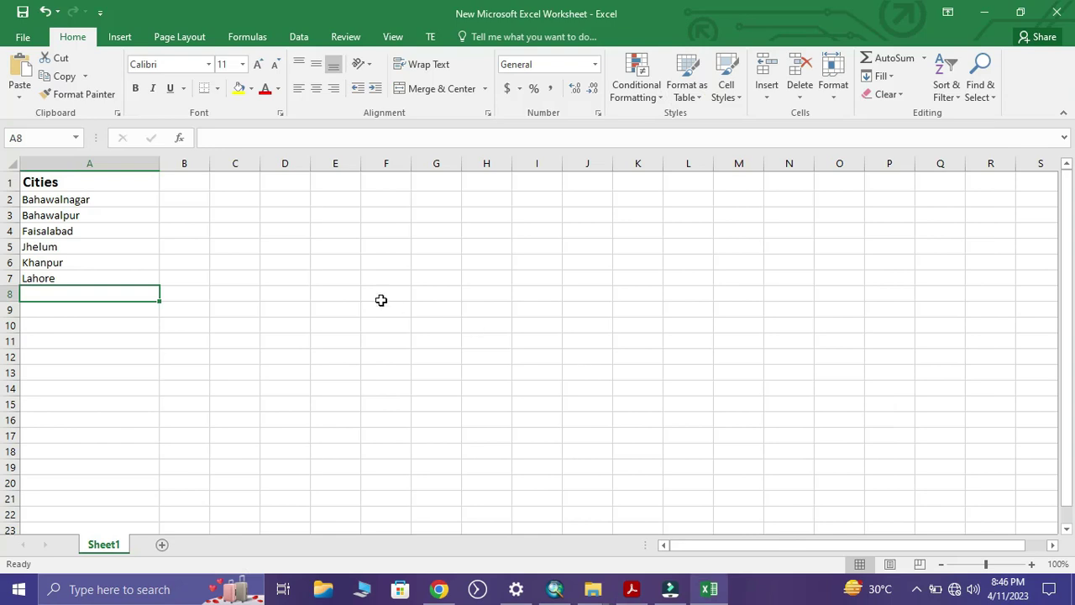
pyautogui.hotkey('ctrl', 'v')
pyautogui.press('Return')
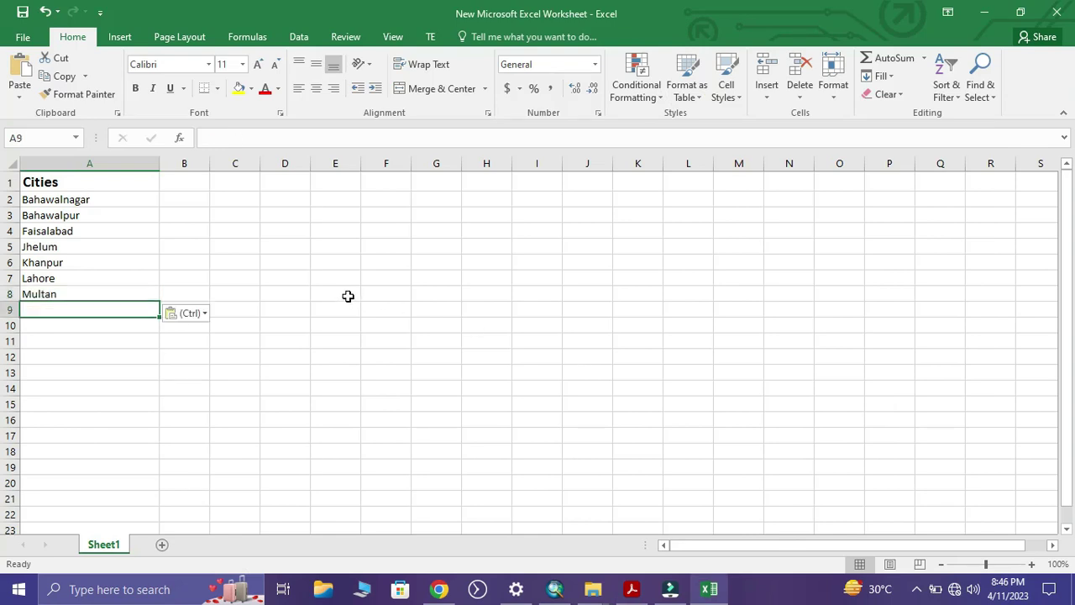
# - Copy Murree from the Punjab list in the PDF into cell A9 of the Excel worksheet
pyautogui.hotkey('alt', 'Tab')
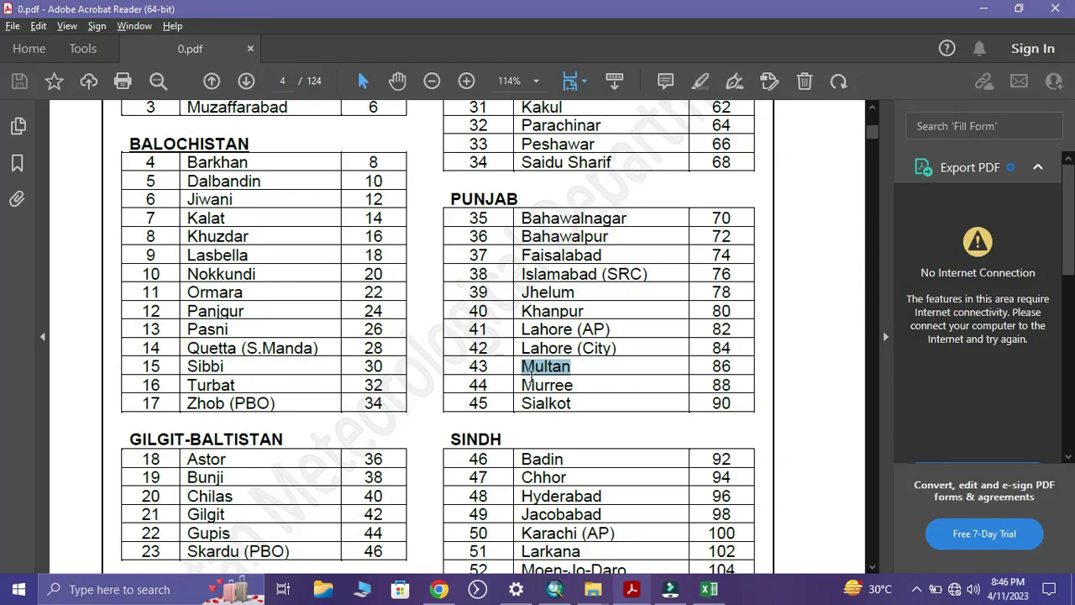
pyautogui.moveTo(522, 383); pyautogui.dragTo(574, 384)
pyautogui.hotkey('ctrl', 'c')
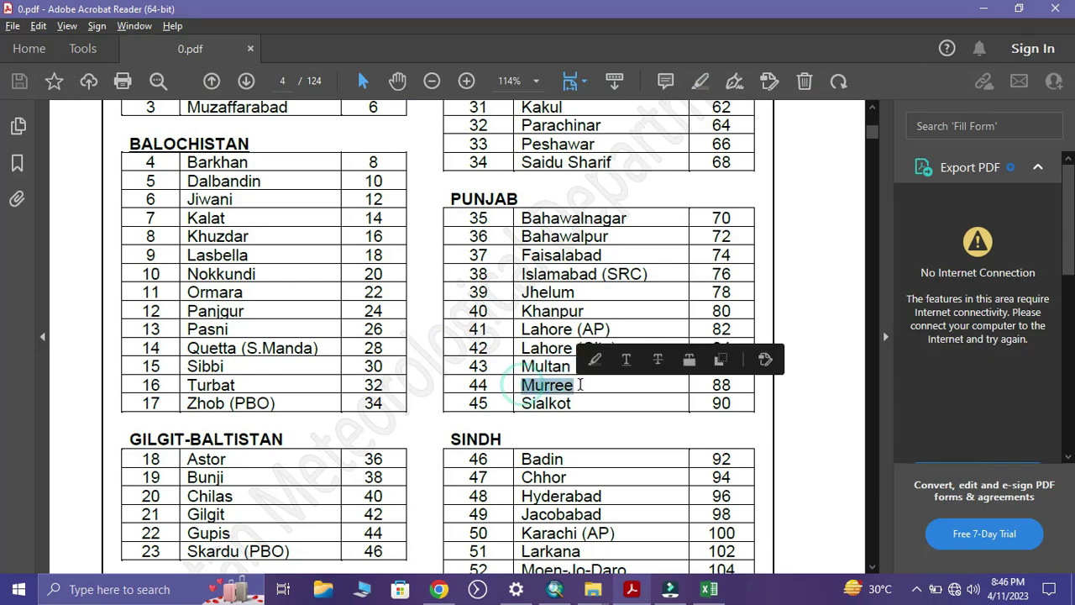
pyautogui.hotkey('alt', 'Tab')
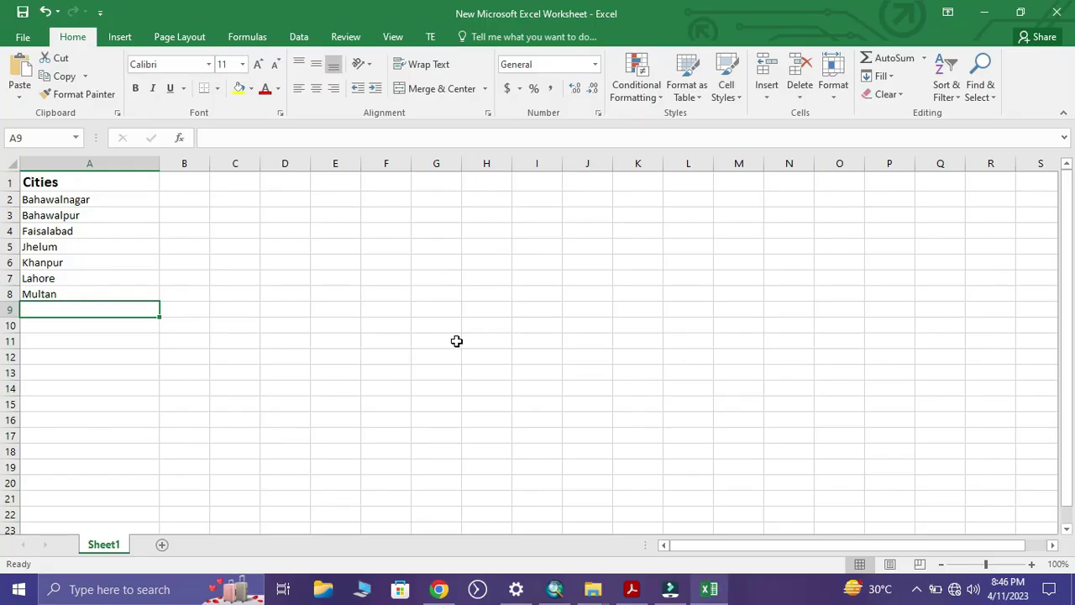
pyautogui.hotkey('ctrl', 'v')
pyautogui.press('Return')
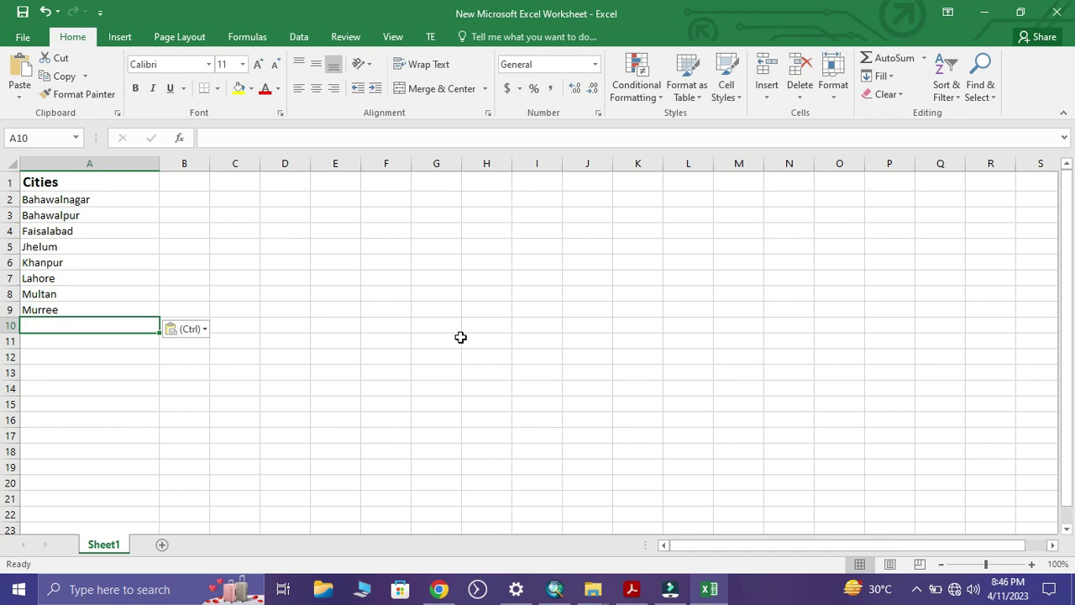
# - Copy Sialkot from the Punjab list in the PDF into cell A10 of the Excel worksheet
pyautogui.hotkey('alt', 'Tab')
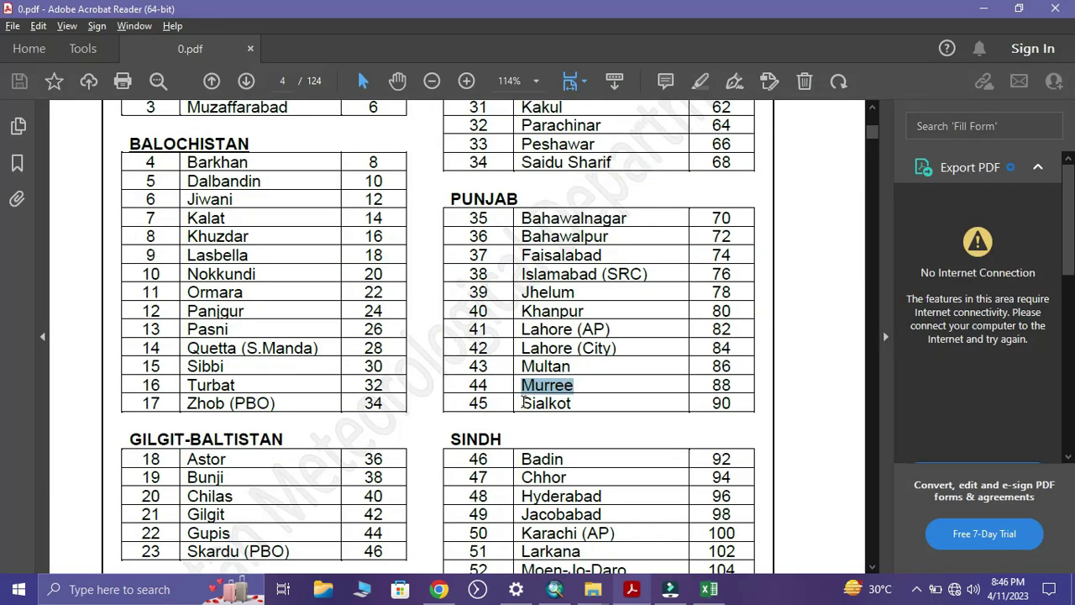
pyautogui.moveTo(523, 403); pyautogui.dragTo(575, 404)
pyautogui.hotkey('ctrl', 'c')
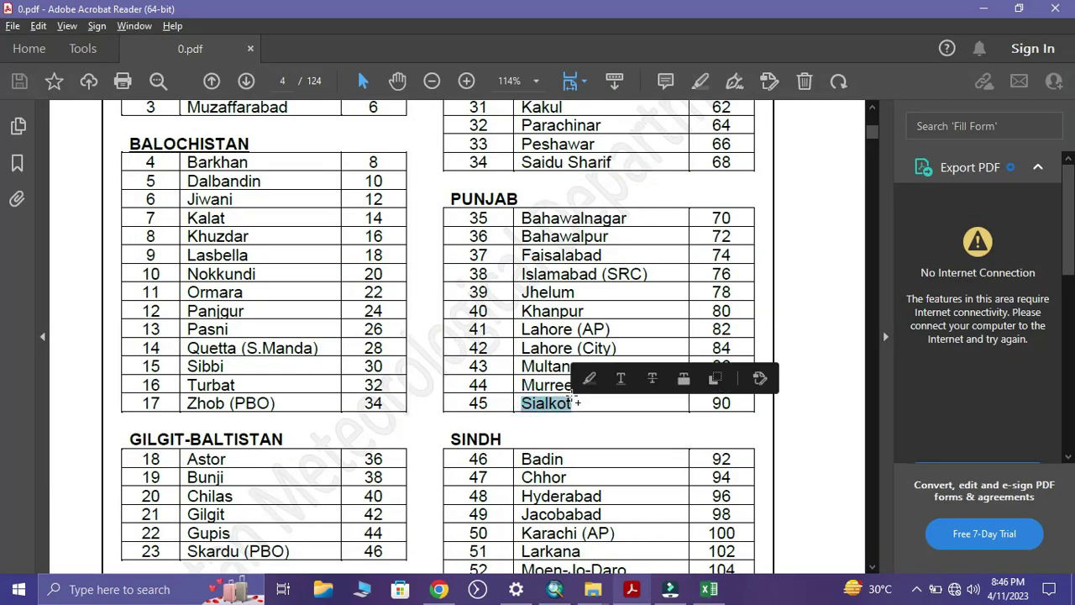
pyautogui.hotkey('alt', 'Tab')
pyautogui.hotkey('ctrl', 'v')
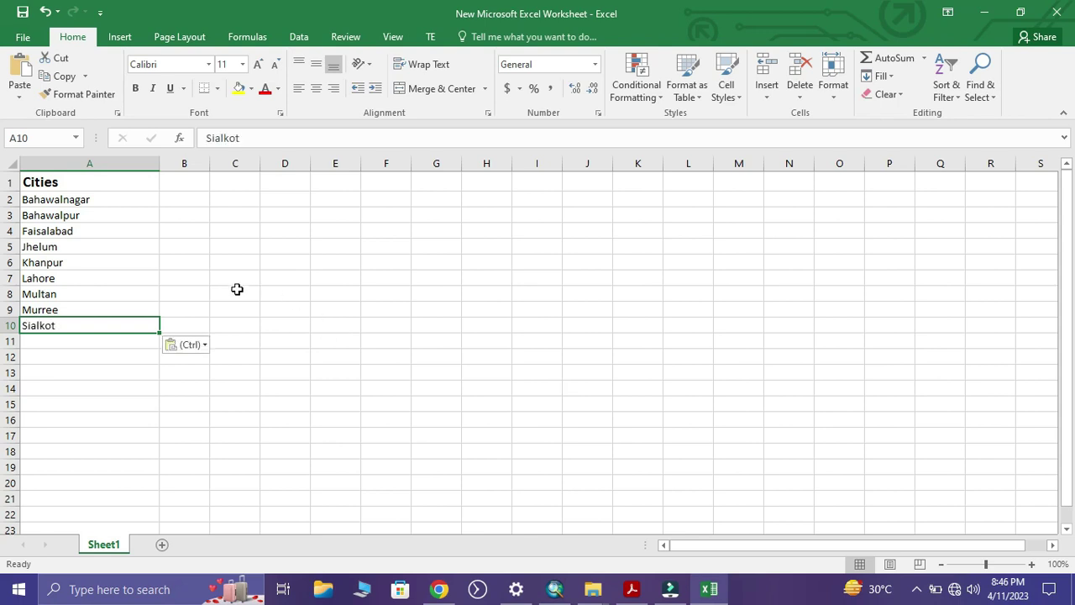
# - Enter the header Temperature in cell B1 and widen column B to fit it
pyautogui.click(187, 185)
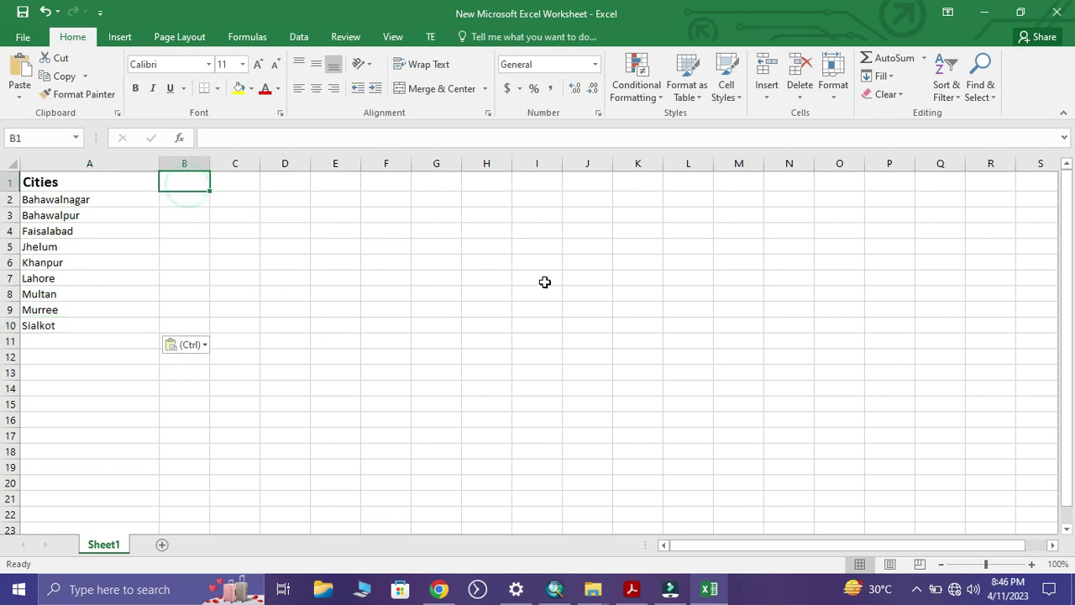
pyautogui.write('TE')
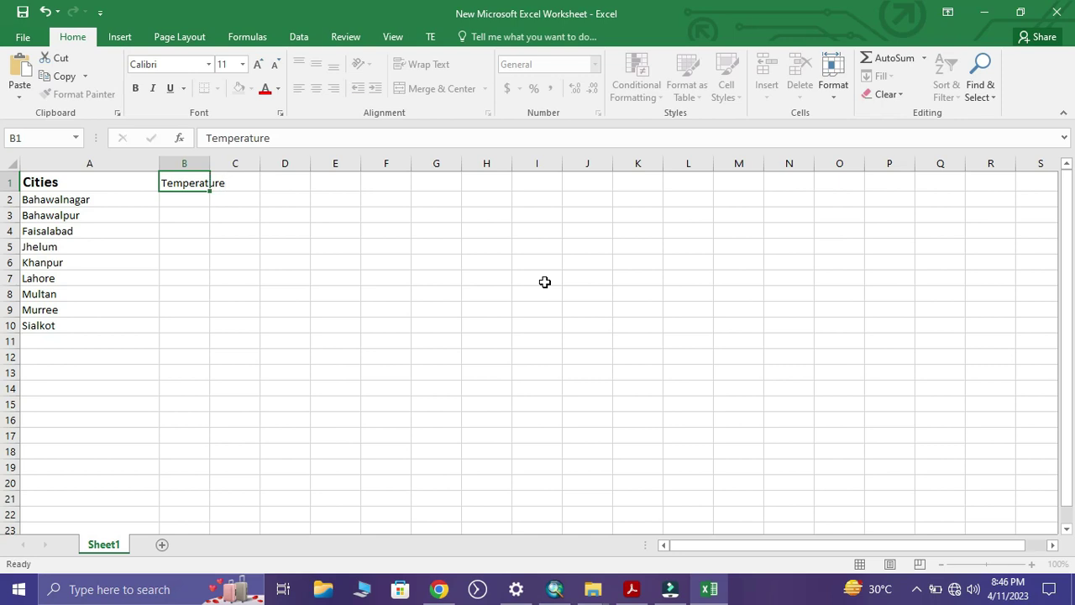
pyautogui.press('Return')
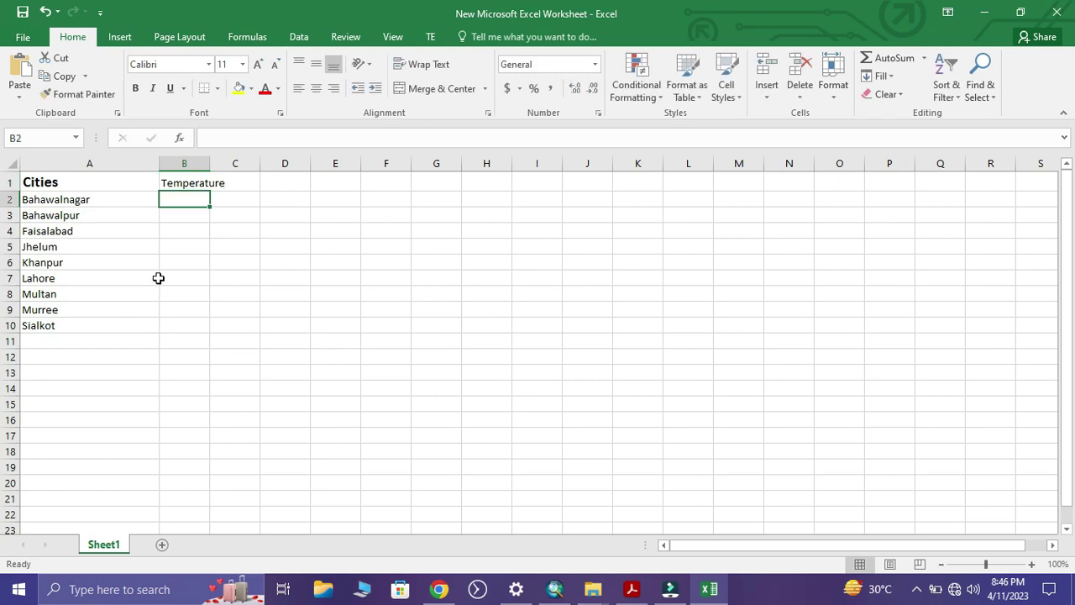
pyautogui.moveTo(213, 163); pyautogui.dragTo(259, 163)
pyautogui.click(325, 227)
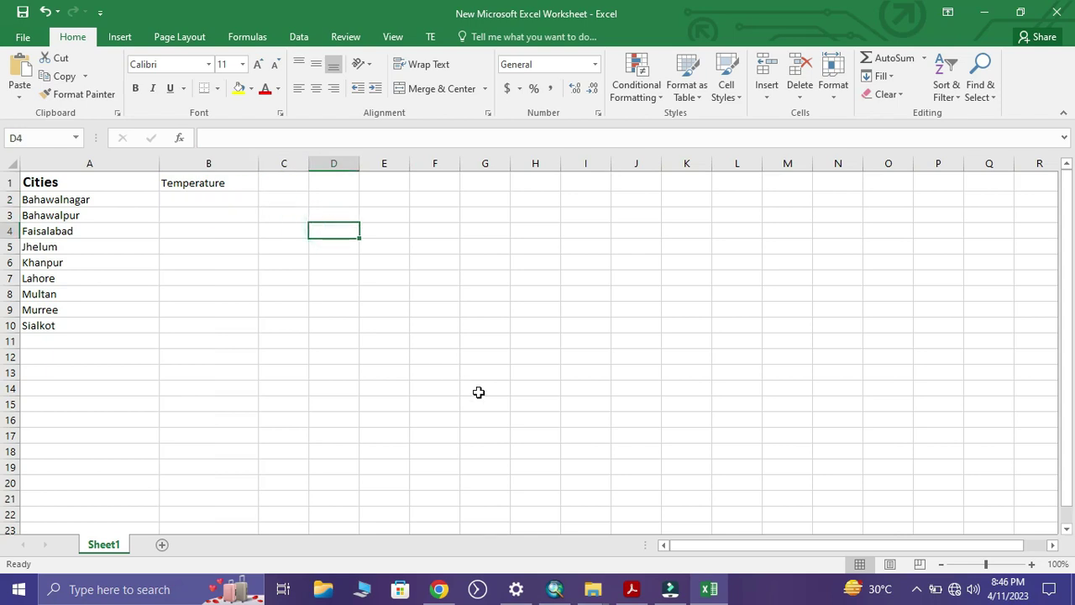
# - Make the Temperature header in B1 bold and enlarge its font to match the Cities header
pyautogui.click(192, 185)
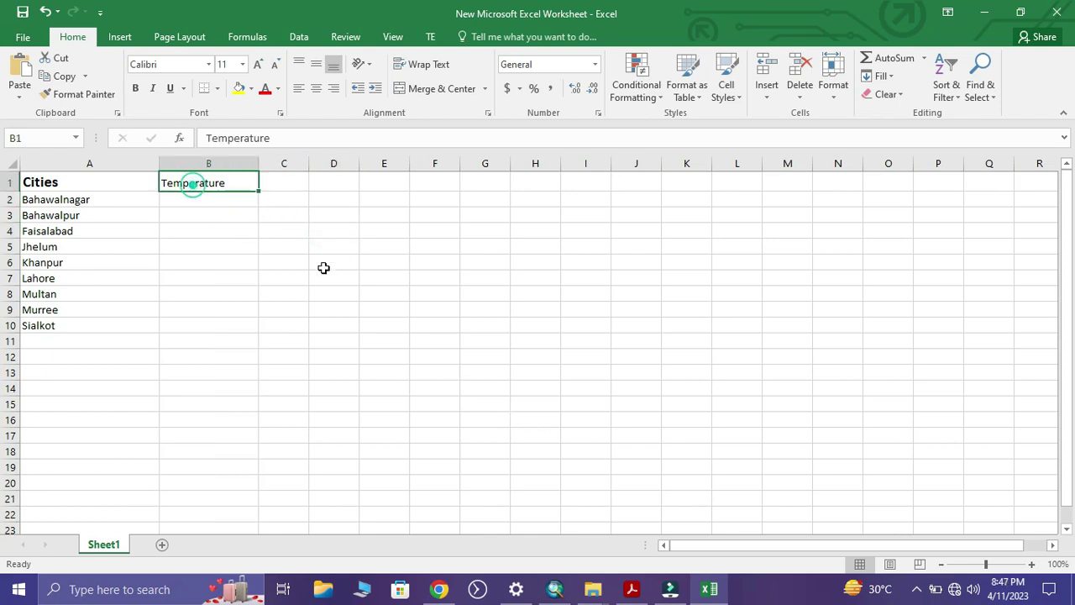
pyautogui.click(258, 64)
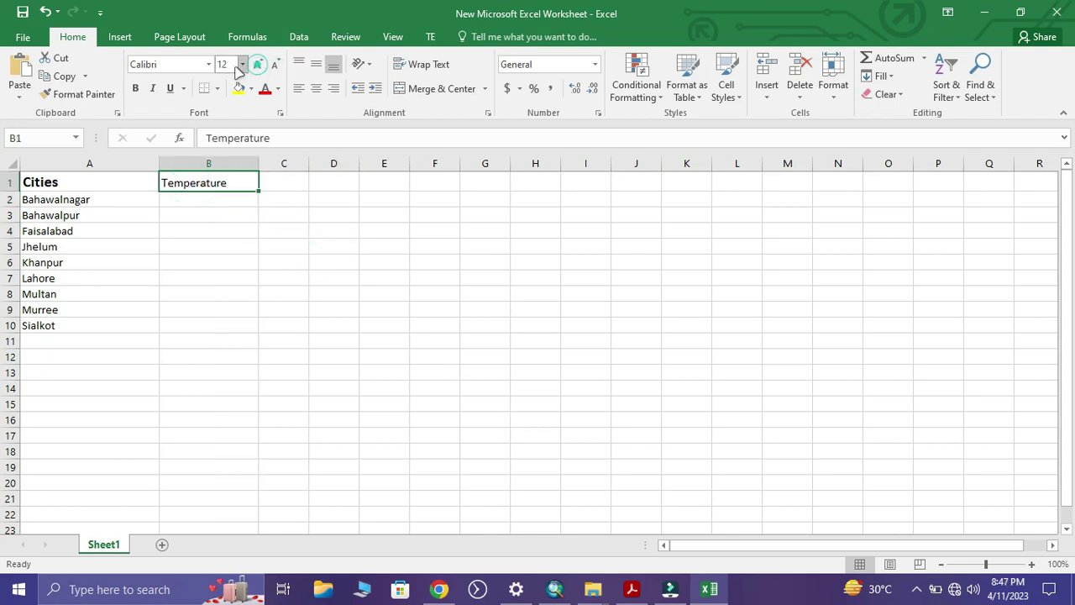
pyautogui.click(135, 88)
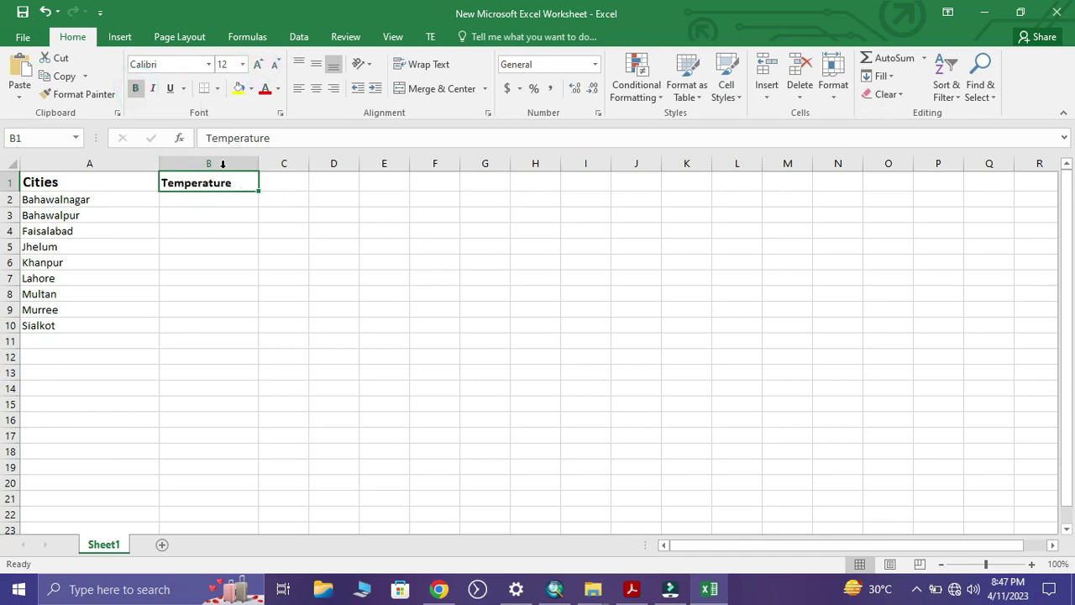
pyautogui.click(258, 64)
pyautogui.click(368, 214)
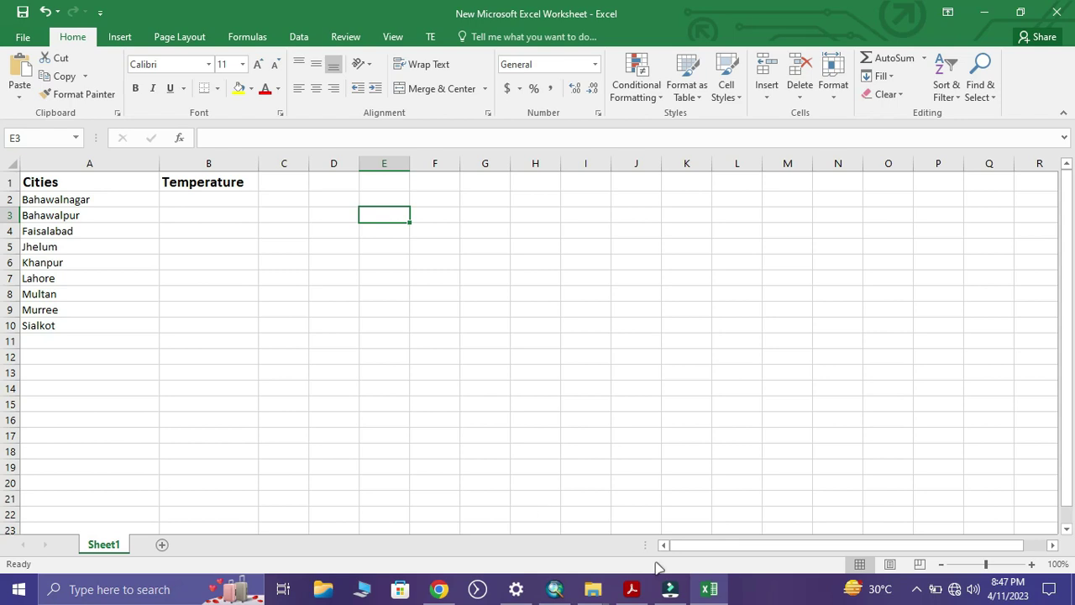
# - Switch to 0.pdf in Acrobat Reader, search for bahawalnagar and go to the second match, the city's climate data page
pyautogui.click(632, 589)
pyautogui.click(720, 418)
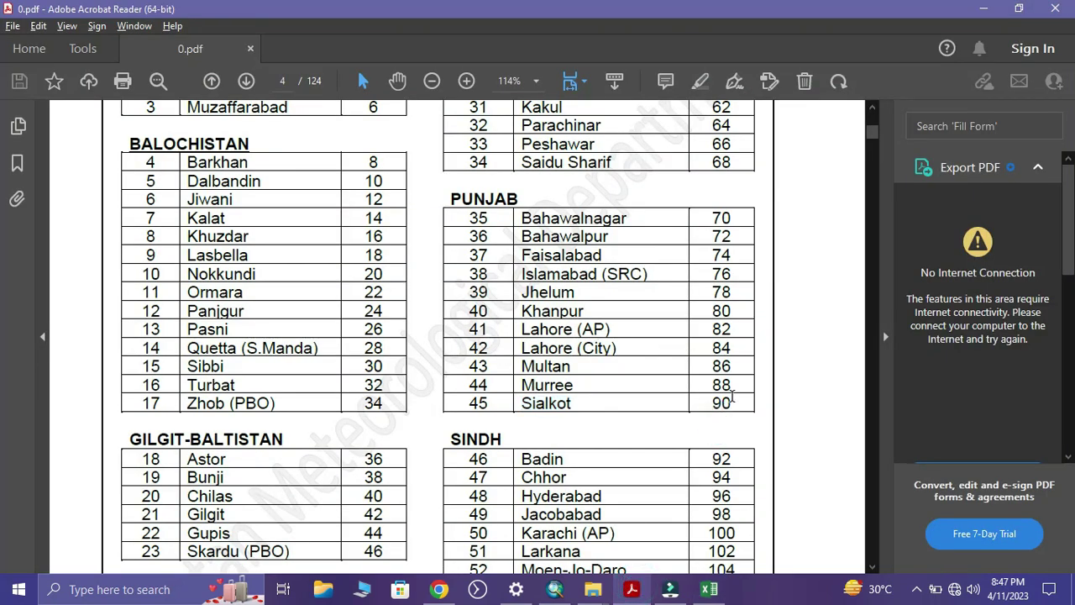
pyautogui.hotkey('ctrl', 'f')
pyautogui.write('B')
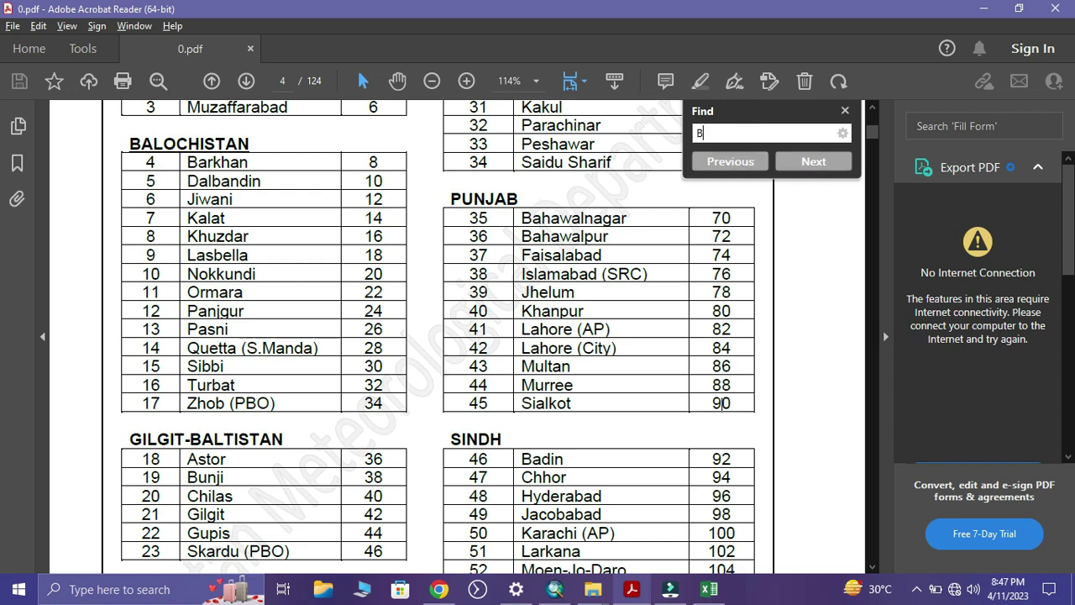
pyautogui.write('ahawalnagar')
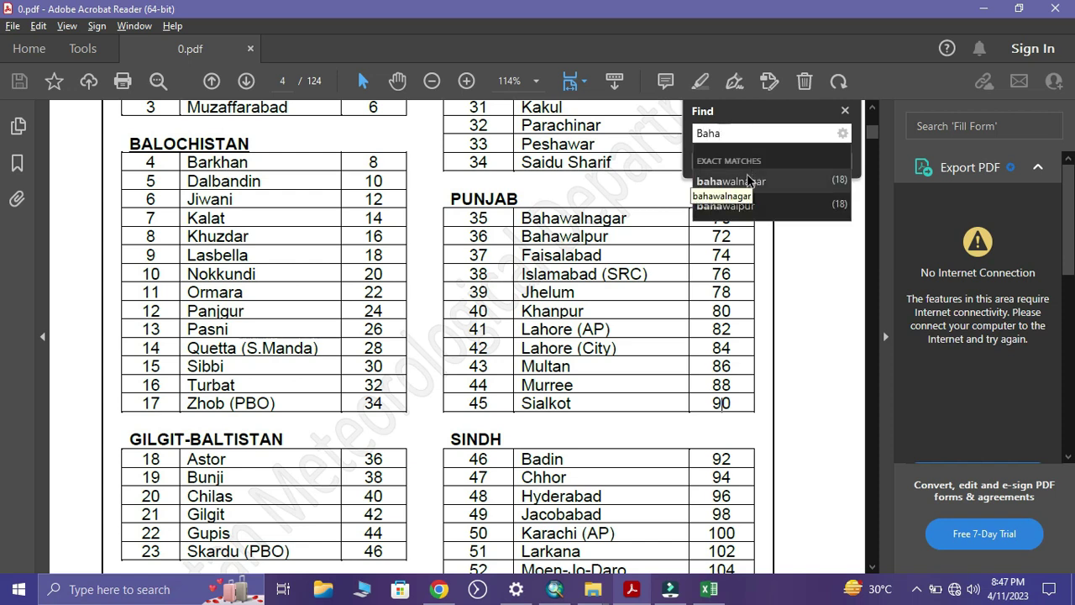
pyautogui.click(751, 180)
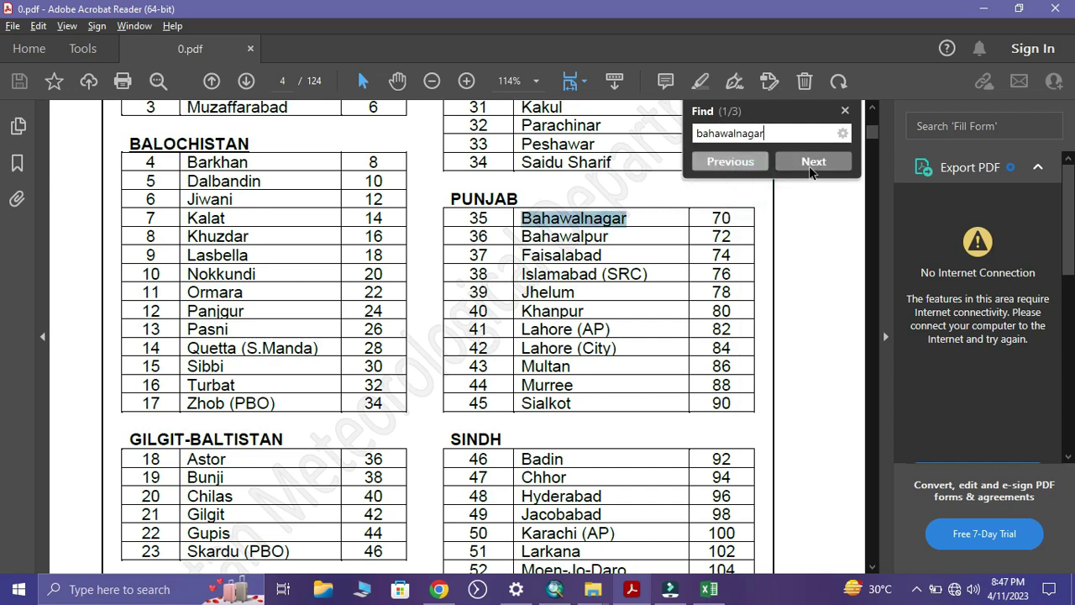
pyautogui.click(811, 163)
# - Find Bahawalnagar's Mean Temperature column on page 78 and mark the July value
pyautogui.scroll(-5, 518, 276)
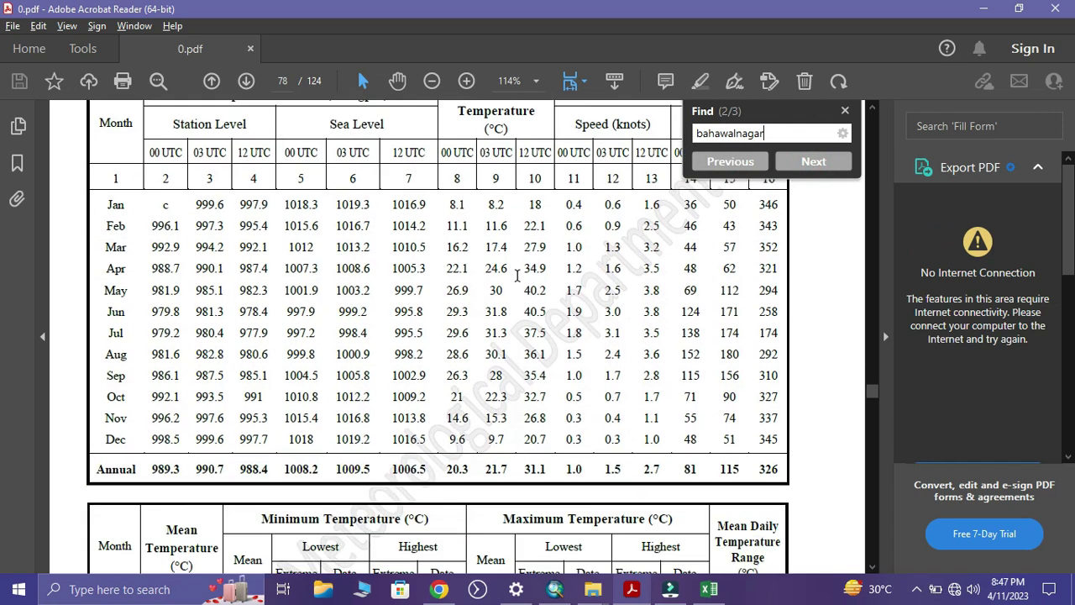
pyautogui.scroll(-3, 518, 277)
pyautogui.scroll(-2, 517, 275)
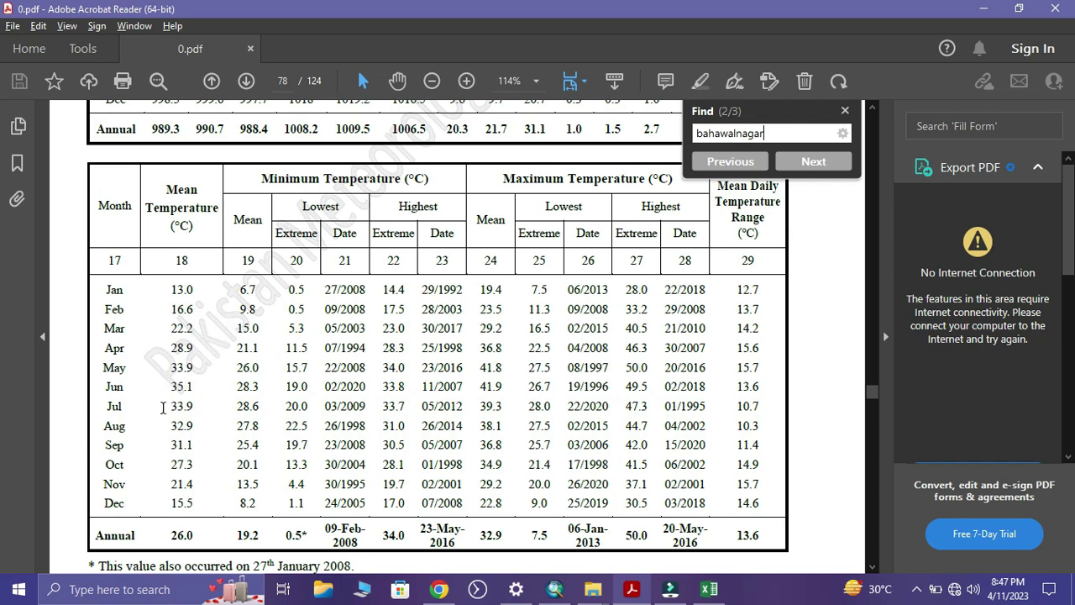
pyautogui.moveTo(106, 405); pyautogui.dragTo(195, 408)
pyautogui.click(197, 413)
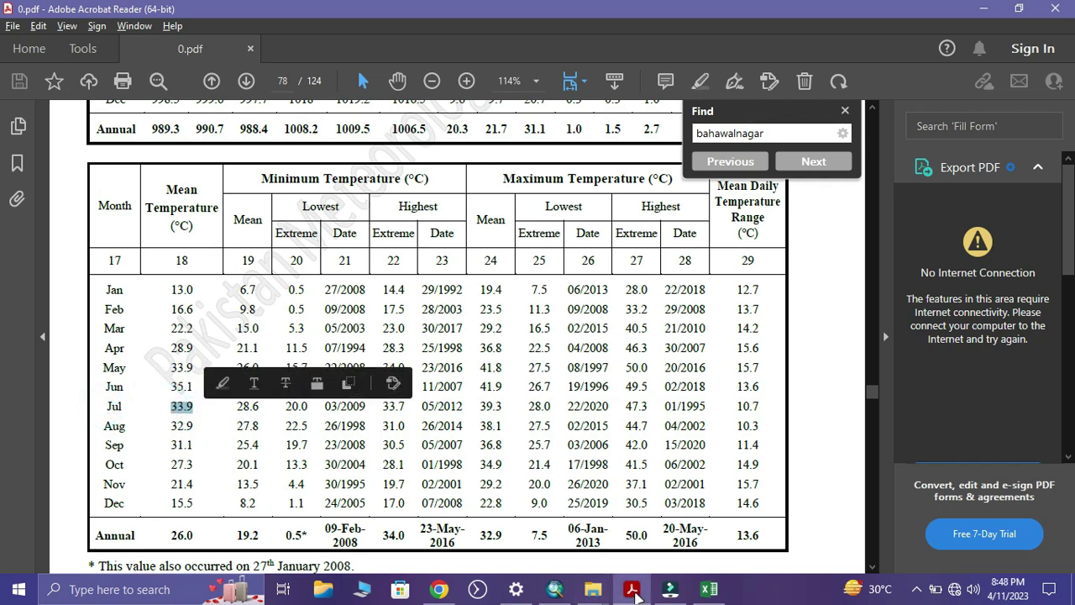
# - Switch to the Excel worksheet and enter 33.9 in cell B2 as Bahawalnagar's temperature
pyautogui.click(709, 589)
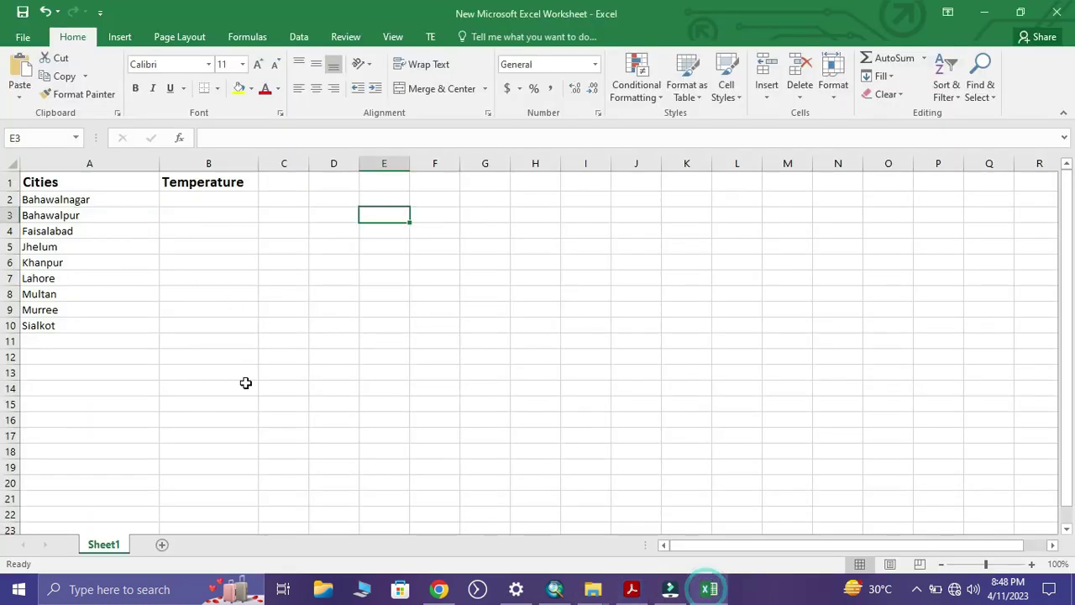
pyautogui.doubleClick(202, 200)
pyautogui.write('33.9')
pyautogui.press('Return')
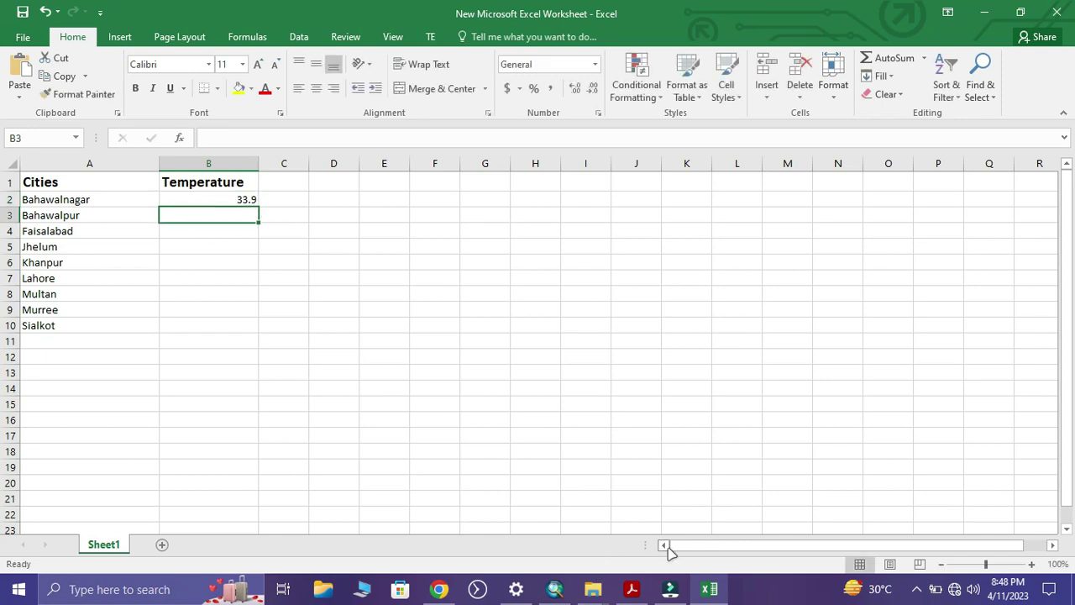
# - Switch to 0.pdf in Acrobat Reader, search for bahawalpur and go to the second match, the city's precipitation page
pyautogui.hotkey('alt', 'Tab')
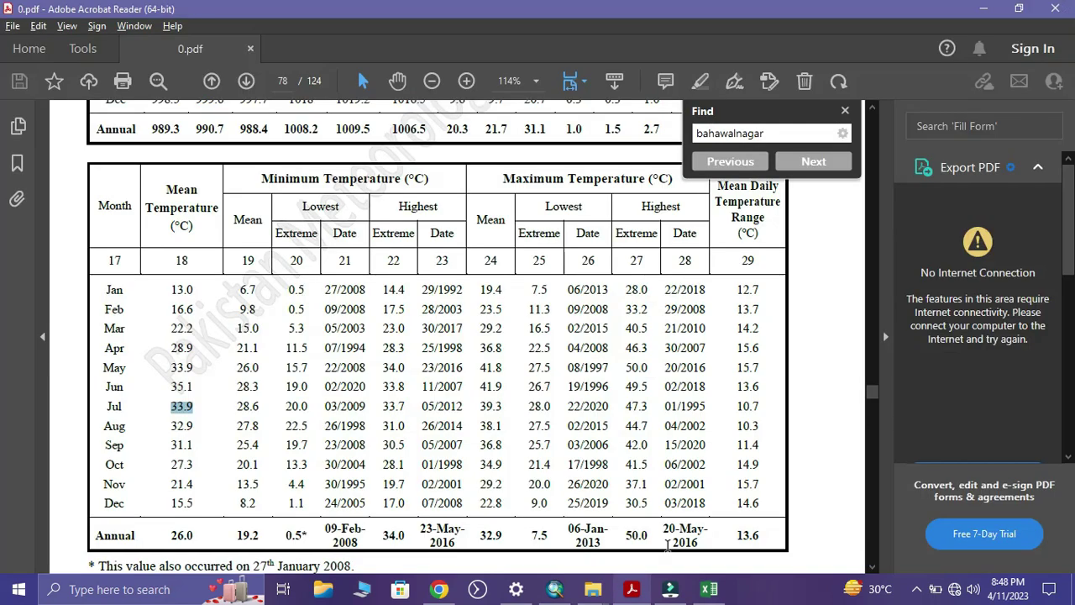
pyautogui.doubleClick(777, 132)
pyautogui.press('BackSpace')
pyautogui.write('bah')
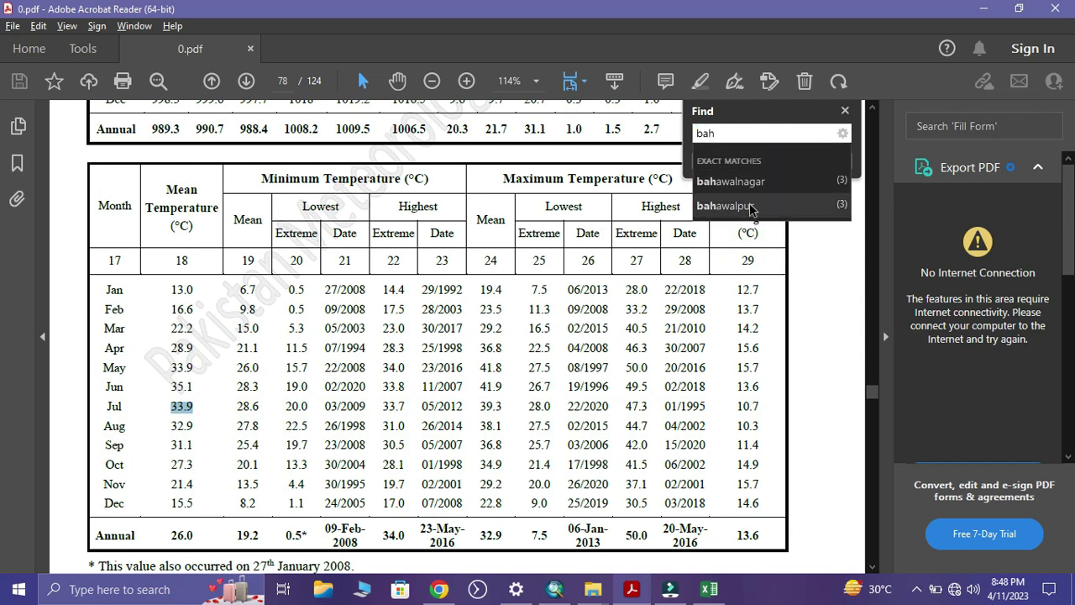
pyautogui.click(754, 206)
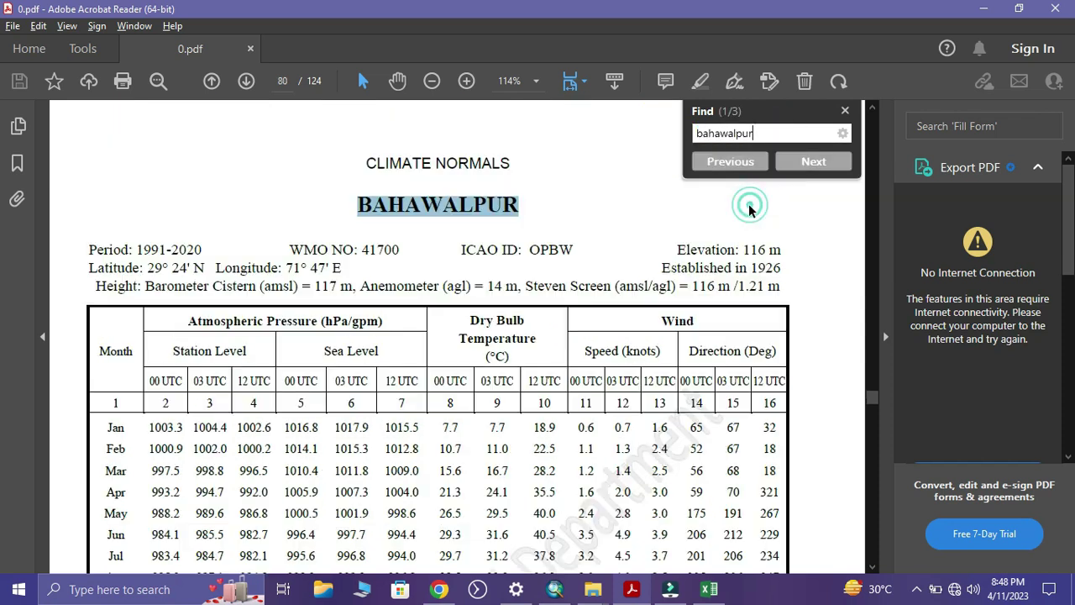
pyautogui.click(811, 161)
# - Find the July row in Bahawalpur's precipitation table on page 81 and mark its month label
pyautogui.scroll(-3, 296, 408)
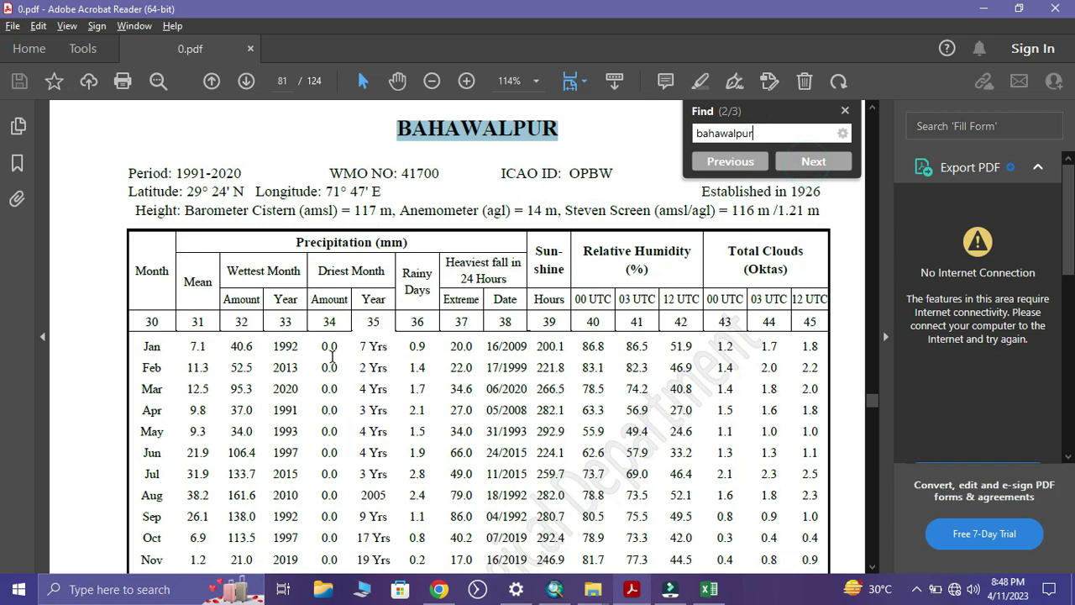
pyautogui.scroll(-1, 202, 445)
pyautogui.moveTo(144, 398); pyautogui.dragTo(168, 402)
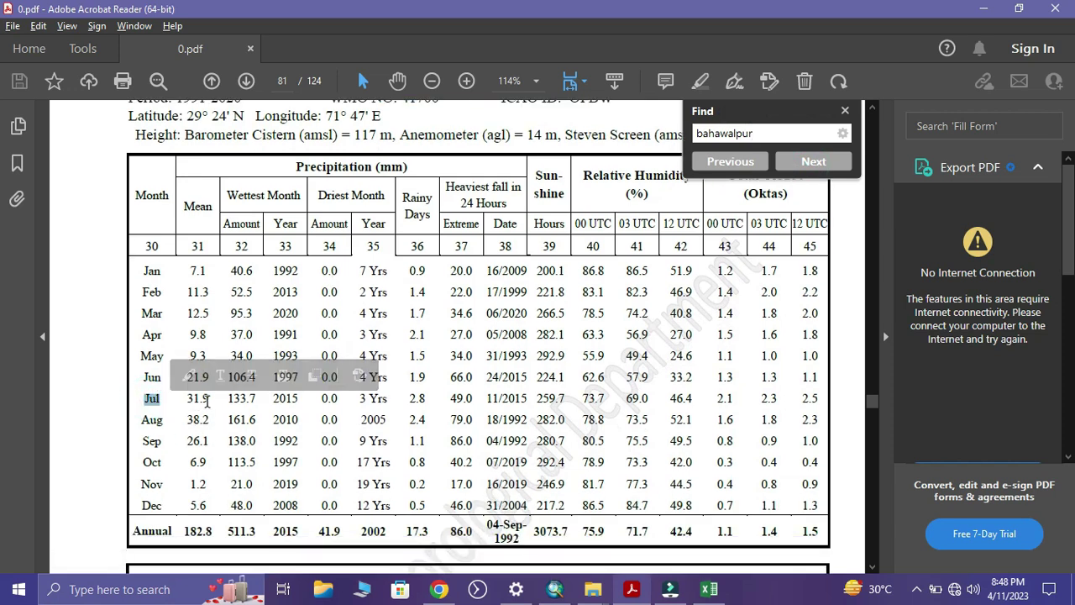
# - Switch to the Excel worksheet and enter 31.9 in cell B3 as Bahawalpur's temperature
pyautogui.hotkey('alt', 'Tab')
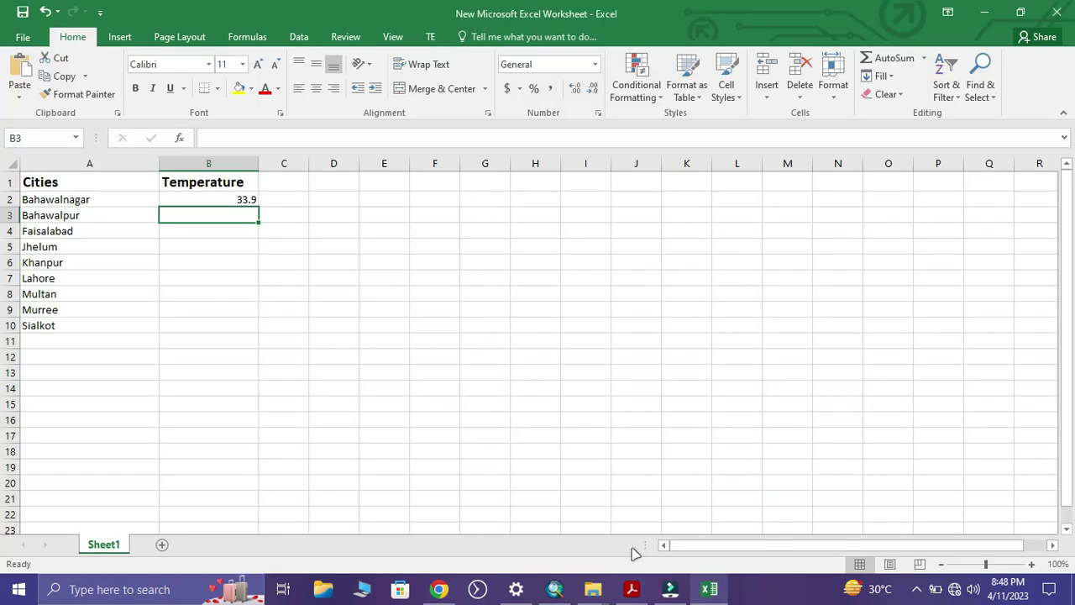
pyautogui.write('31.9')
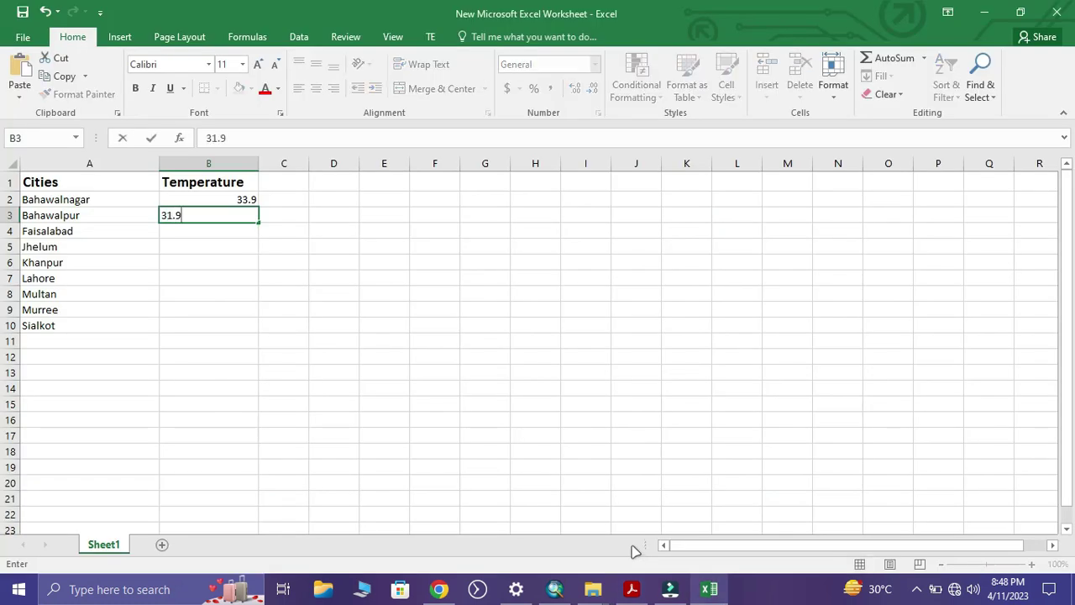
pyautogui.press('Return')
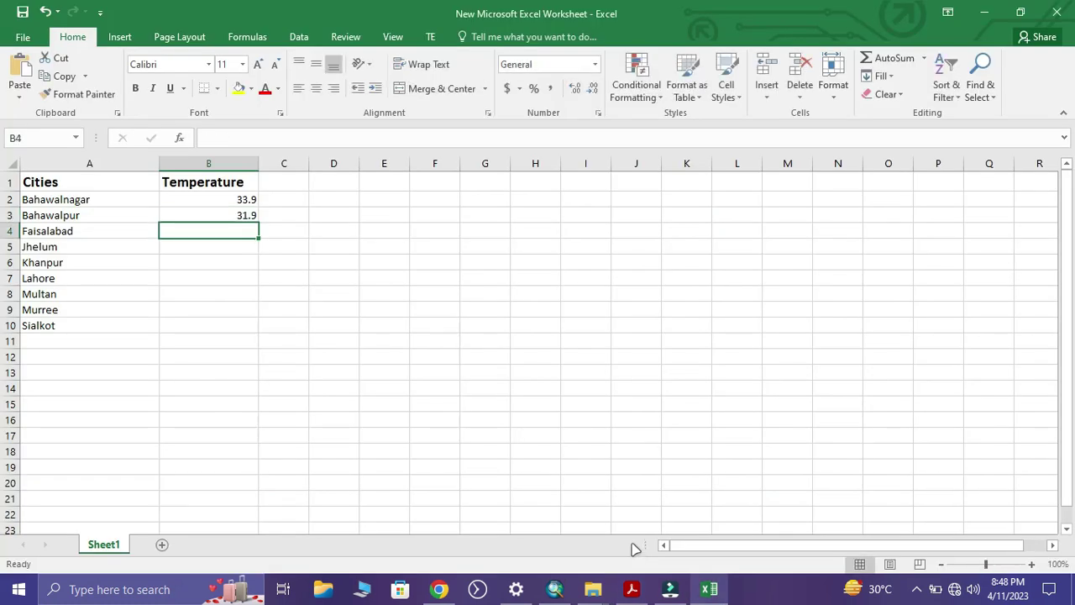
# - Switch to 0.pdf in Acrobat Reader, search for faisalabad and go to the second match on page 83
pyautogui.hotkey('alt', 'Tab')
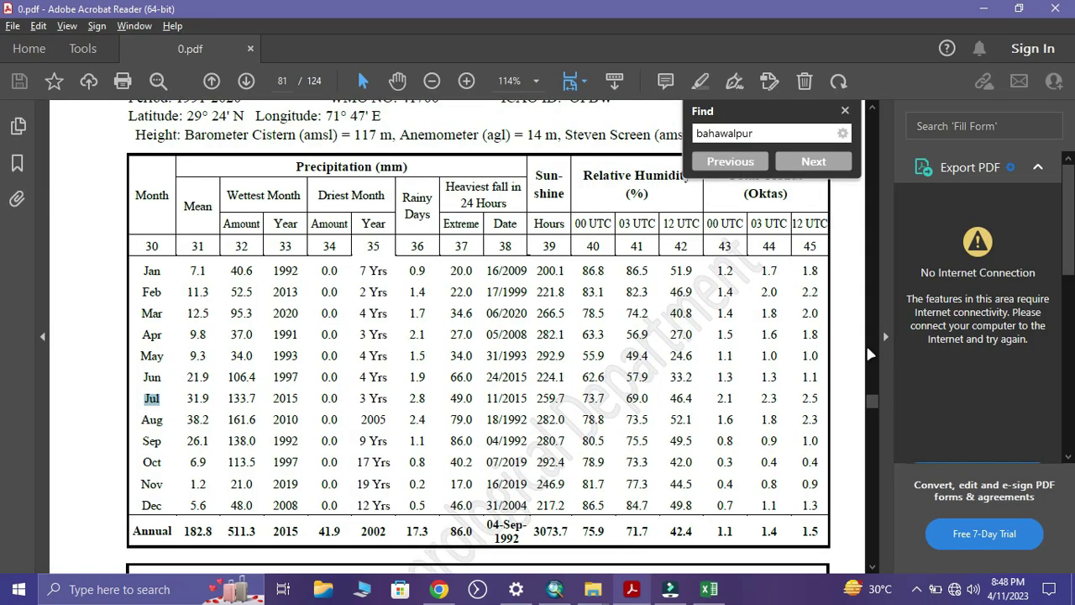
pyautogui.moveTo(756, 133); pyautogui.dragTo(662, 135)
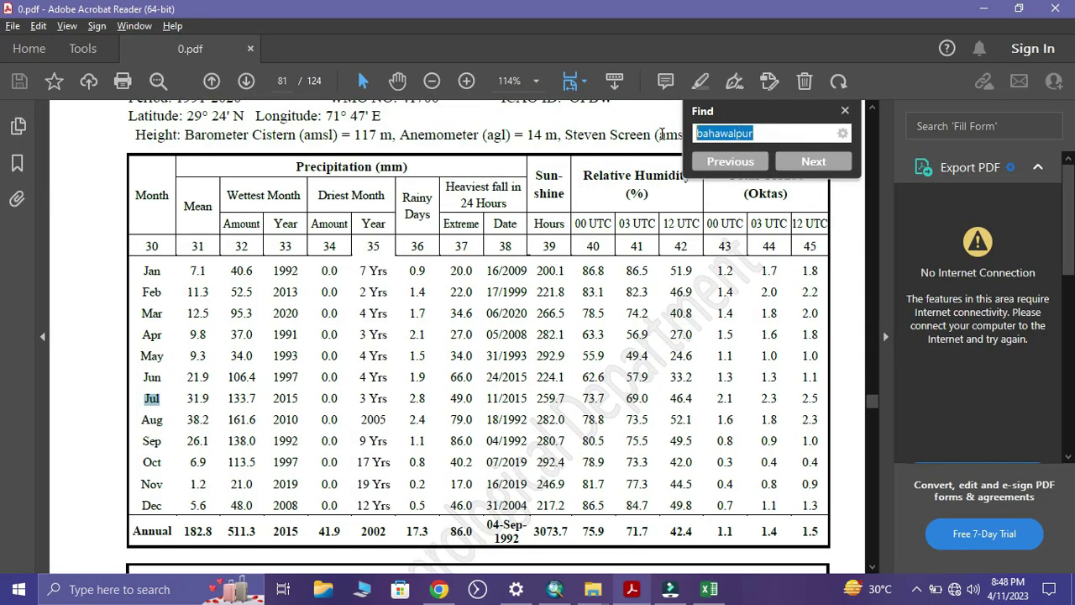
pyautogui.write('fai')
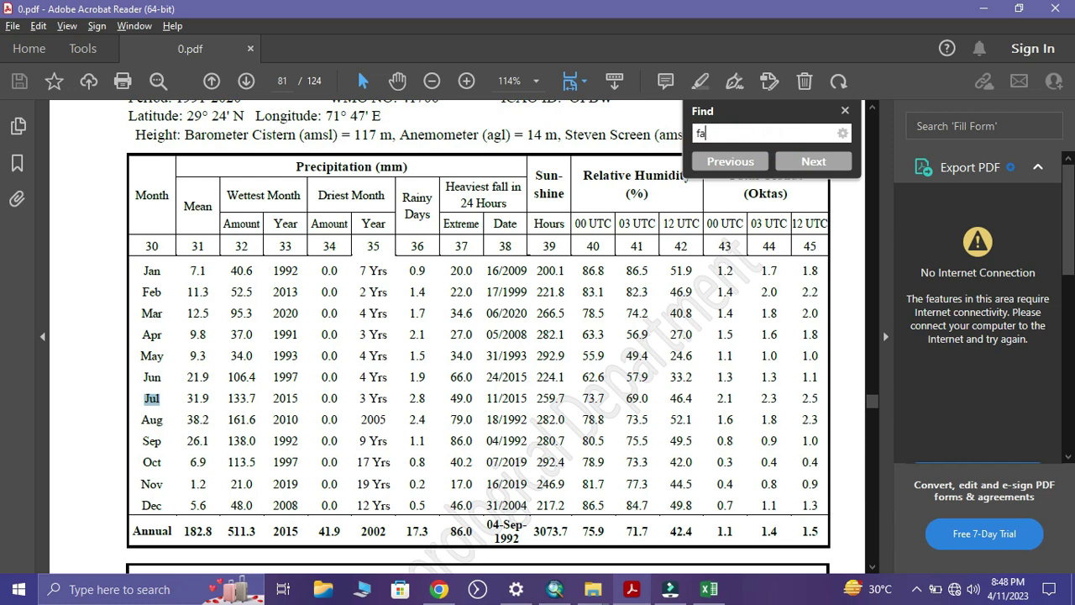
pyautogui.click(747, 179)
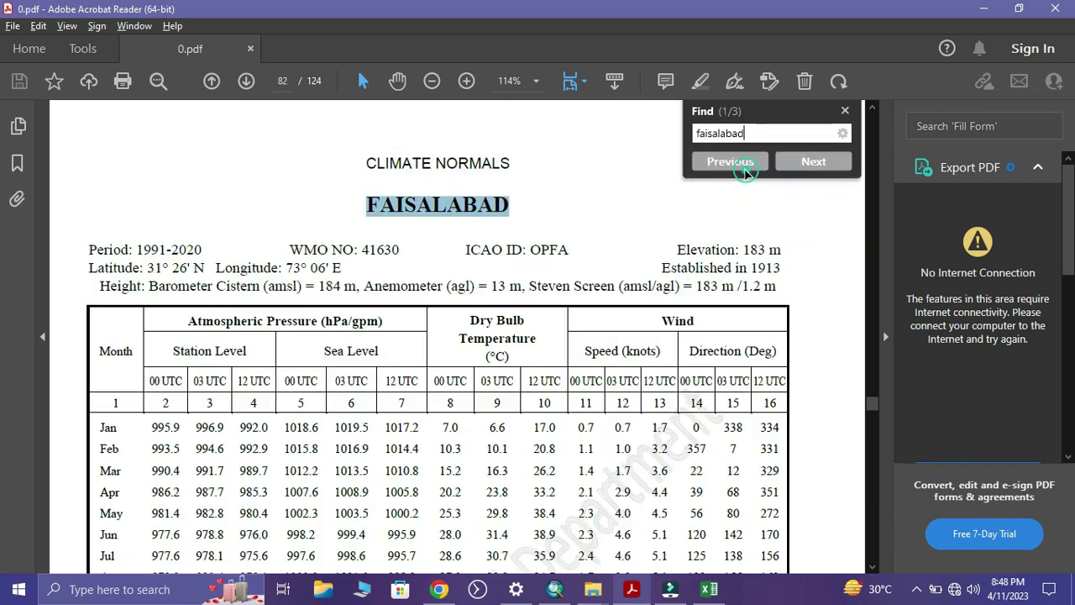
pyautogui.click(794, 164)
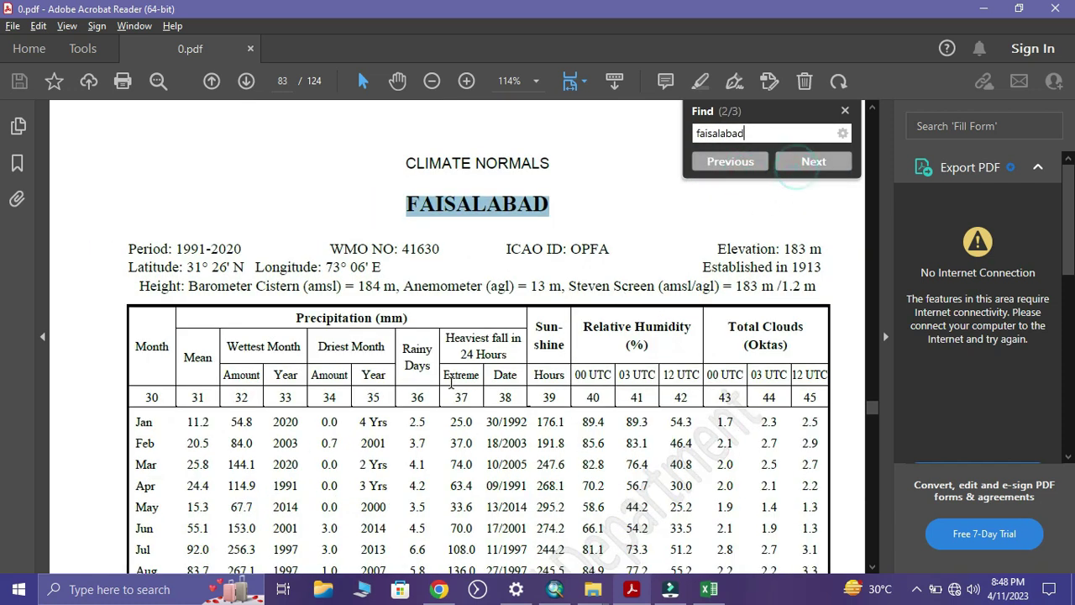
# - Look through Faisalabad's climate tables for the Mean Temperature column on page 82 and locate the July value
pyautogui.scroll(-3, 456, 372)
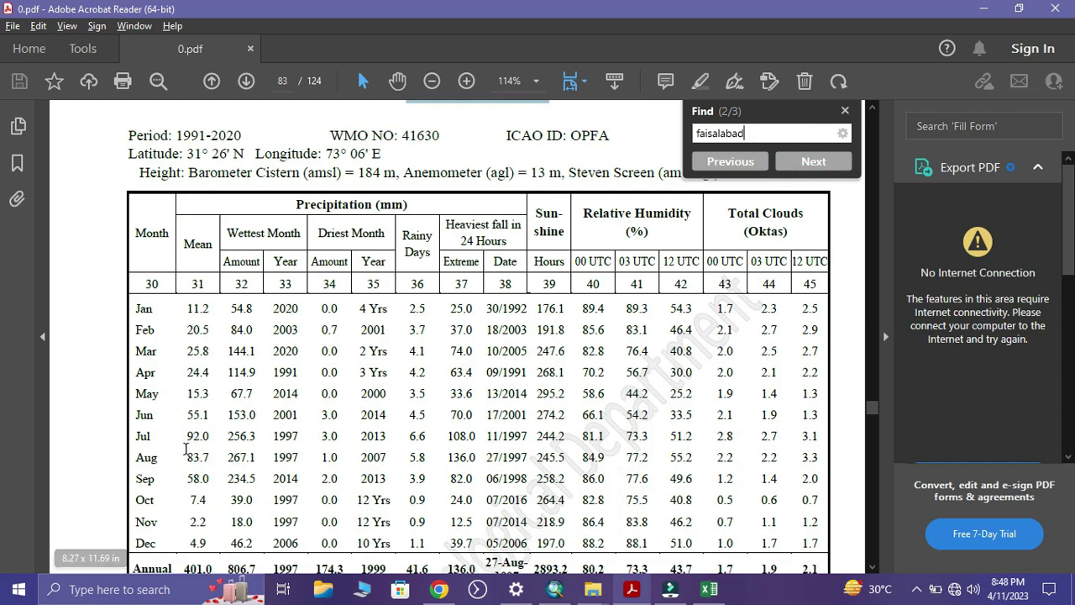
pyautogui.scroll(-10, 265, 424)
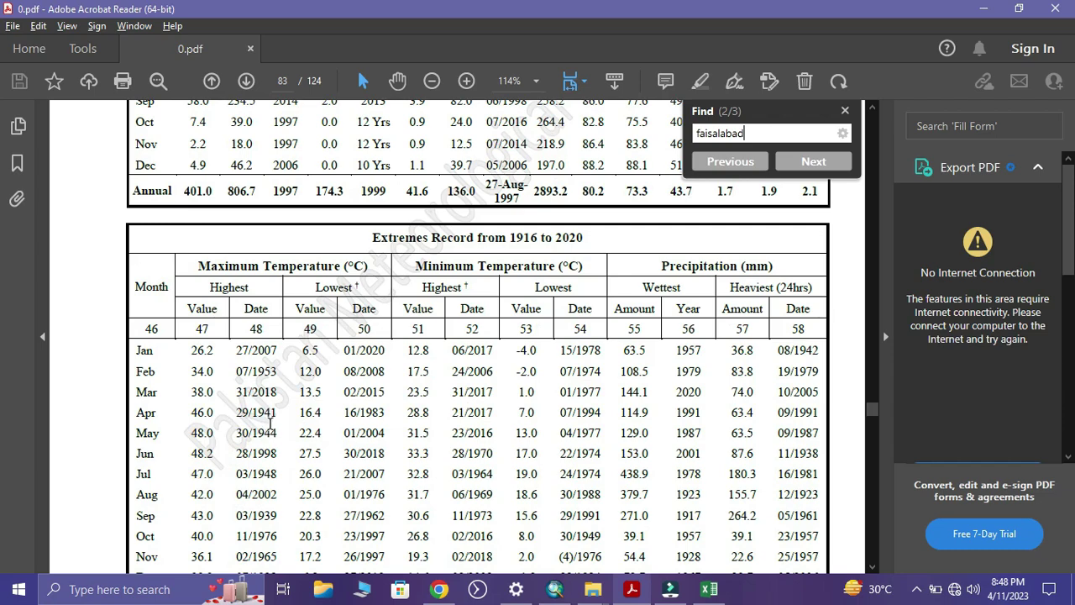
pyautogui.scroll(-11, 271, 425)
pyautogui.scroll(4, 272, 422)
pyautogui.scroll(20, 271, 424)
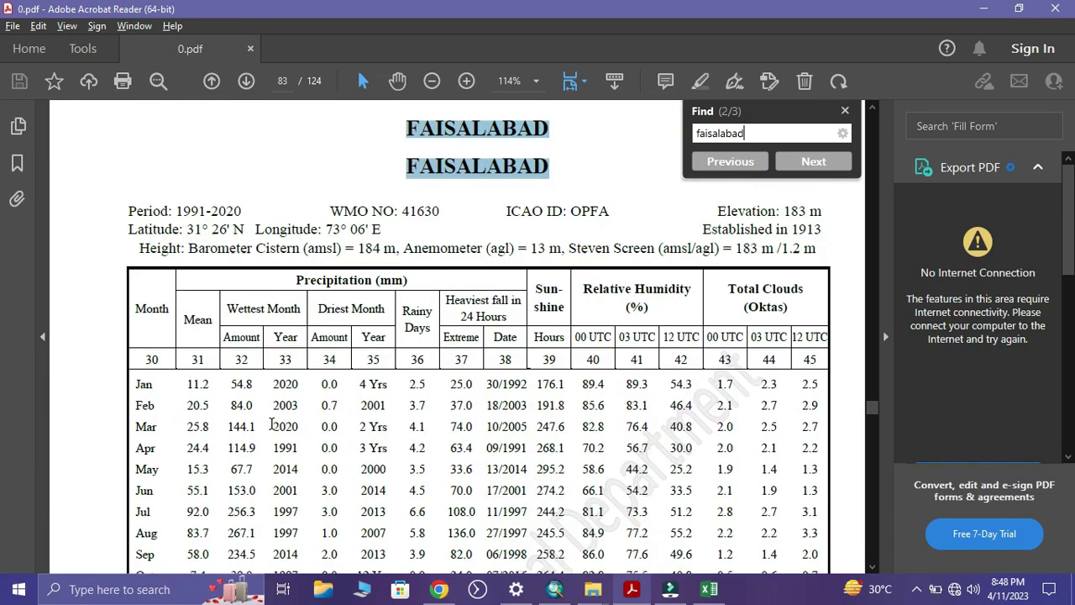
pyautogui.scroll(10, 271, 422)
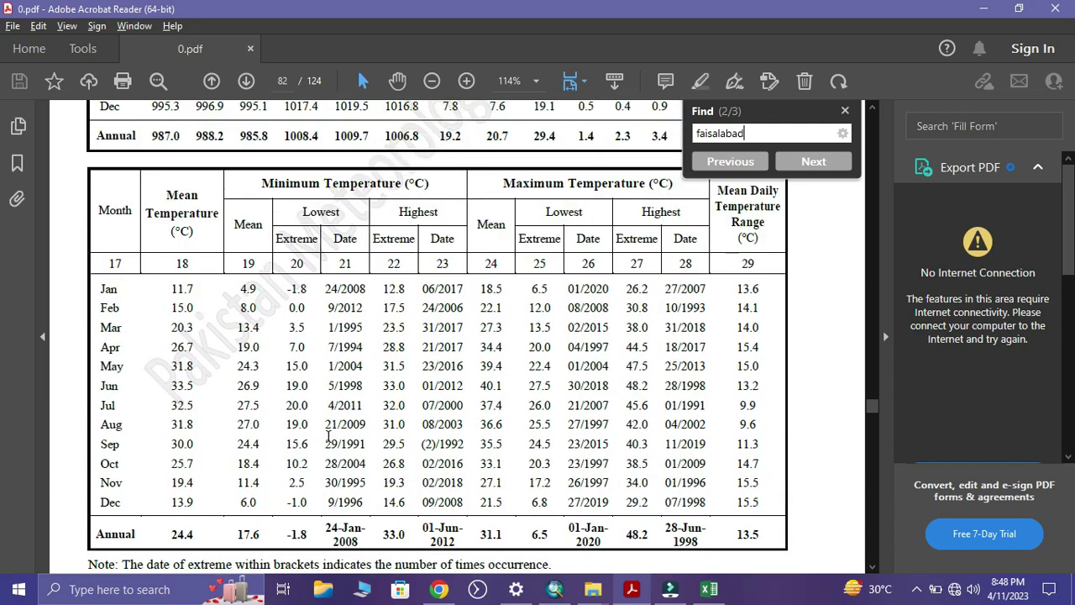
pyautogui.scroll(3, 328, 436)
pyautogui.scroll(-3, 328, 436)
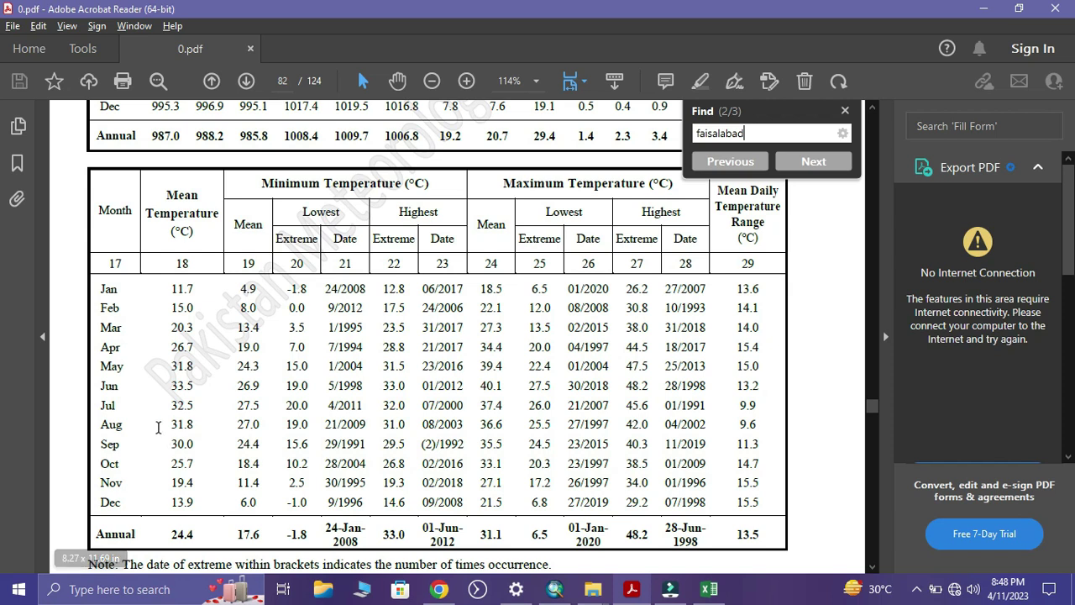
pyautogui.doubleClick(181, 405)
pyautogui.click(202, 414)
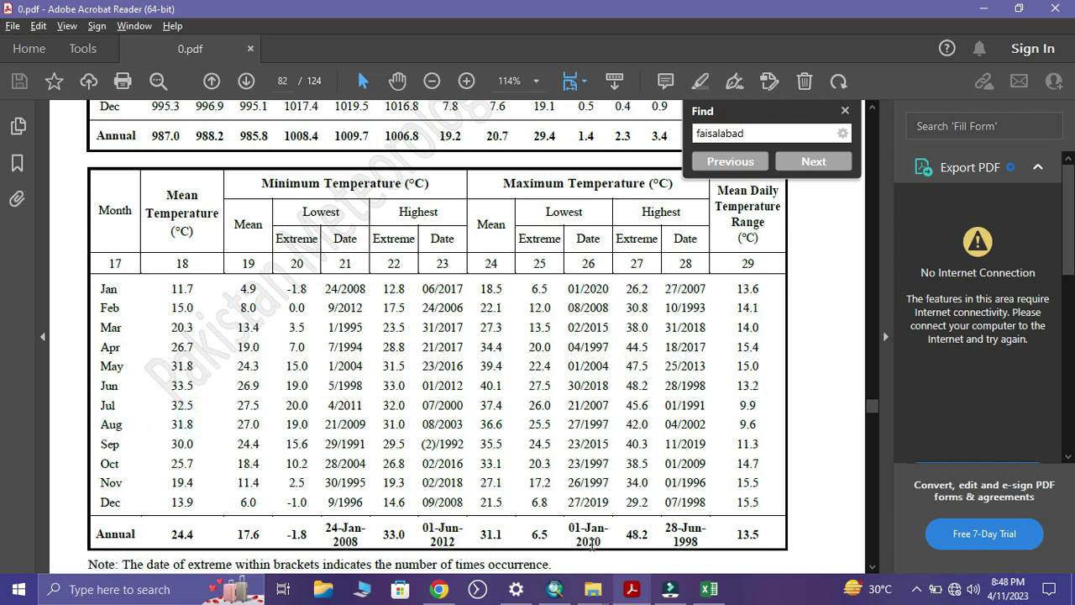
# - Switch to the Excel worksheet and enter 32.5 in cell B4 as Faisalabad's temperature
pyautogui.press('super+Tab')
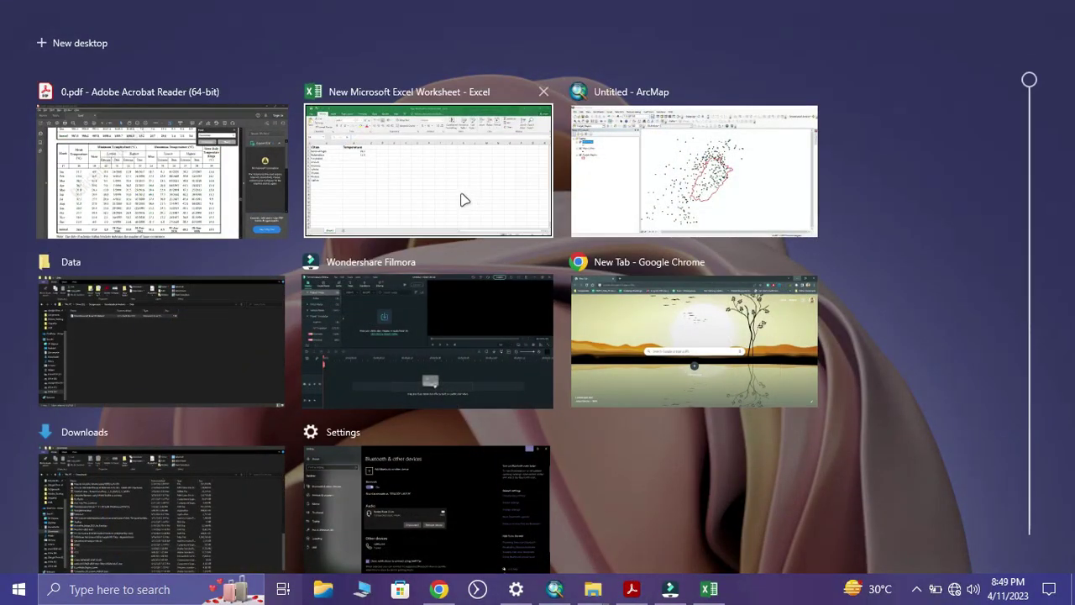
pyautogui.click(462, 197)
pyautogui.write('32.')
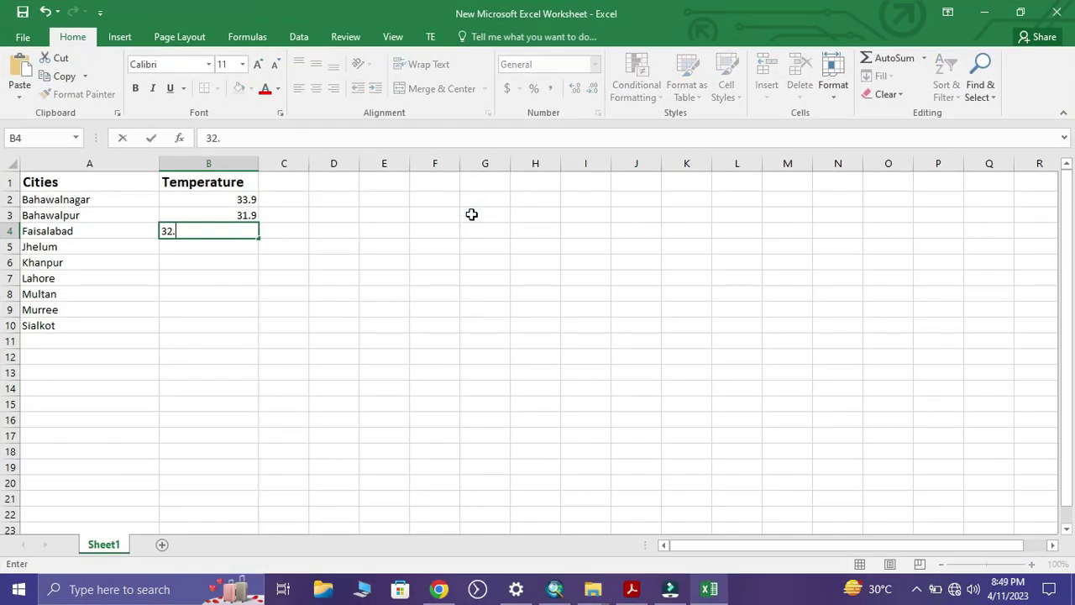
pyautogui.press('Return')
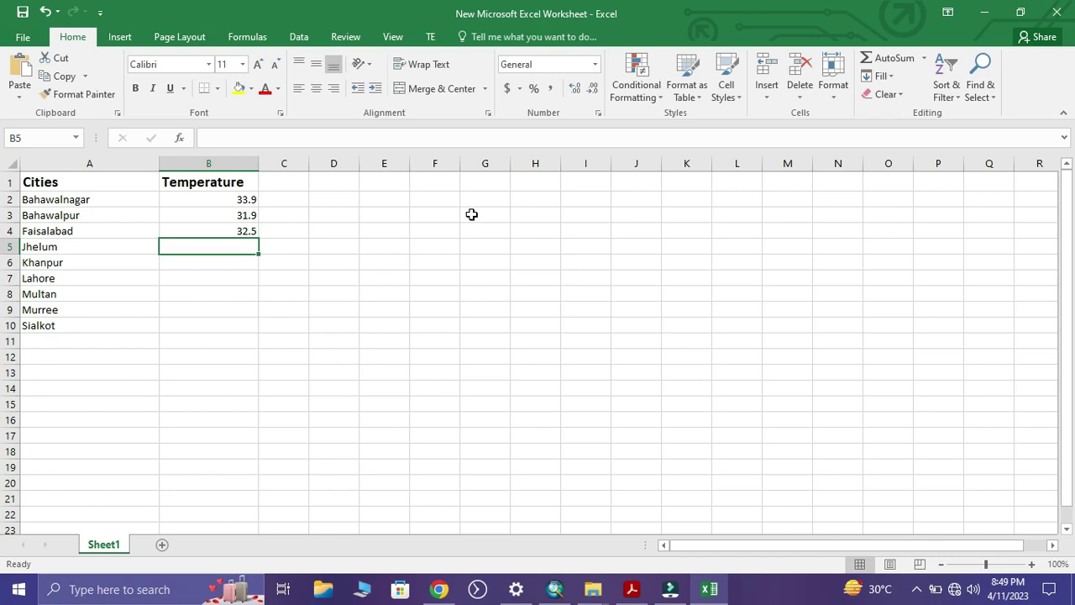
# - Switch to 0.pdf in Acrobat Reader, search for jhelum and mark the city's July Mean Temperature value on page 86
pyautogui.hotkey('alt', 'Tab')
pyautogui.hotkey('ctrl', 'f')
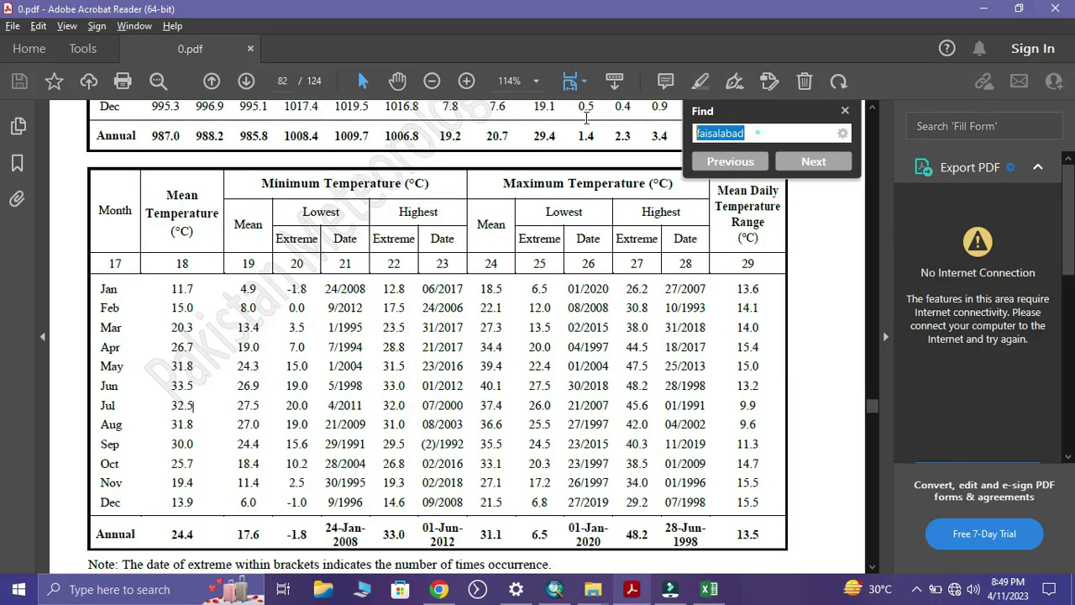
pyautogui.write('jhelum')
pyautogui.click(714, 182)
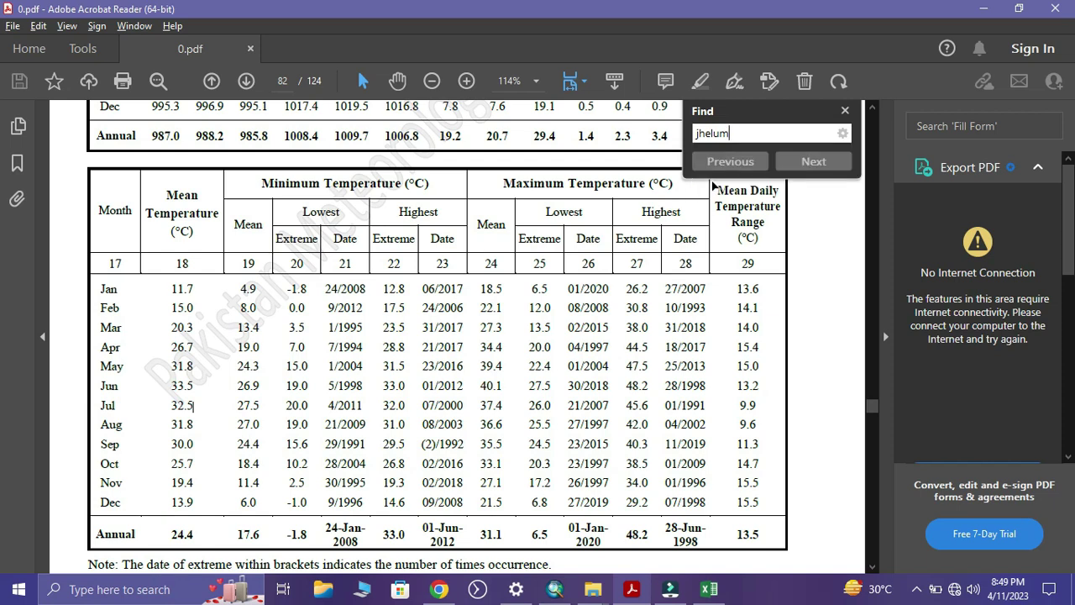
pyautogui.scroll(-12, 504, 296)
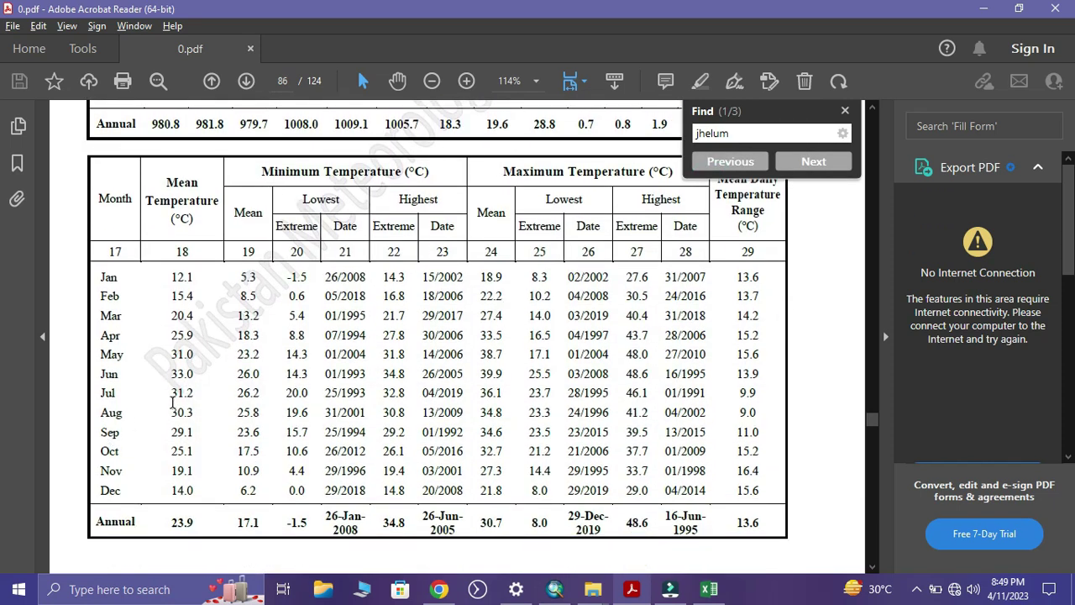
pyautogui.doubleClick(181, 392)
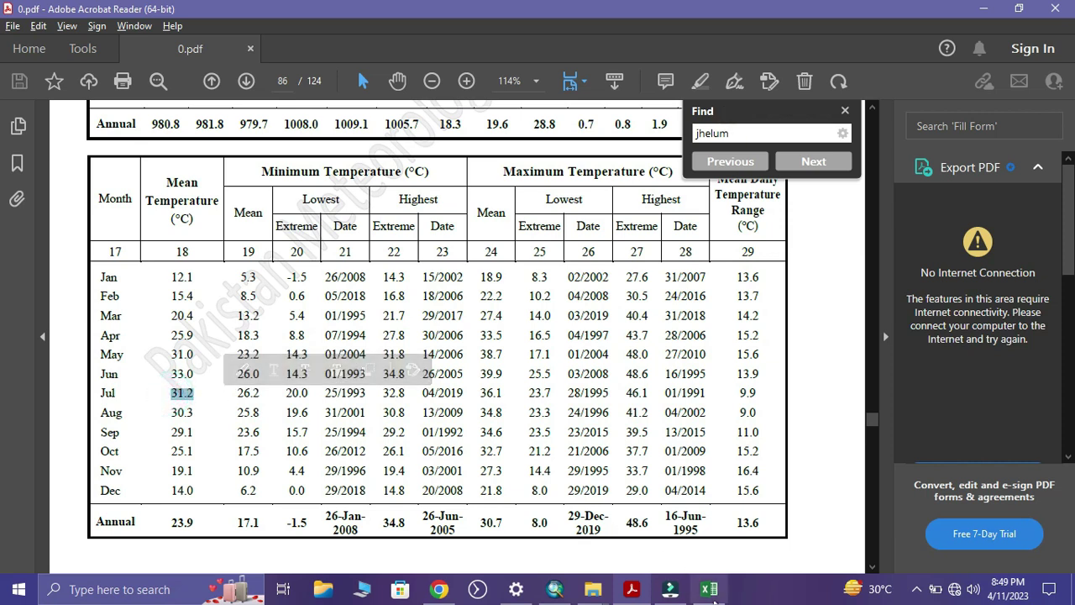
# - Switch to the Excel worksheet and enter 31.2 in cell B5 as Jhelum's temperature
pyautogui.click(710, 590)
pyautogui.write('31.2')
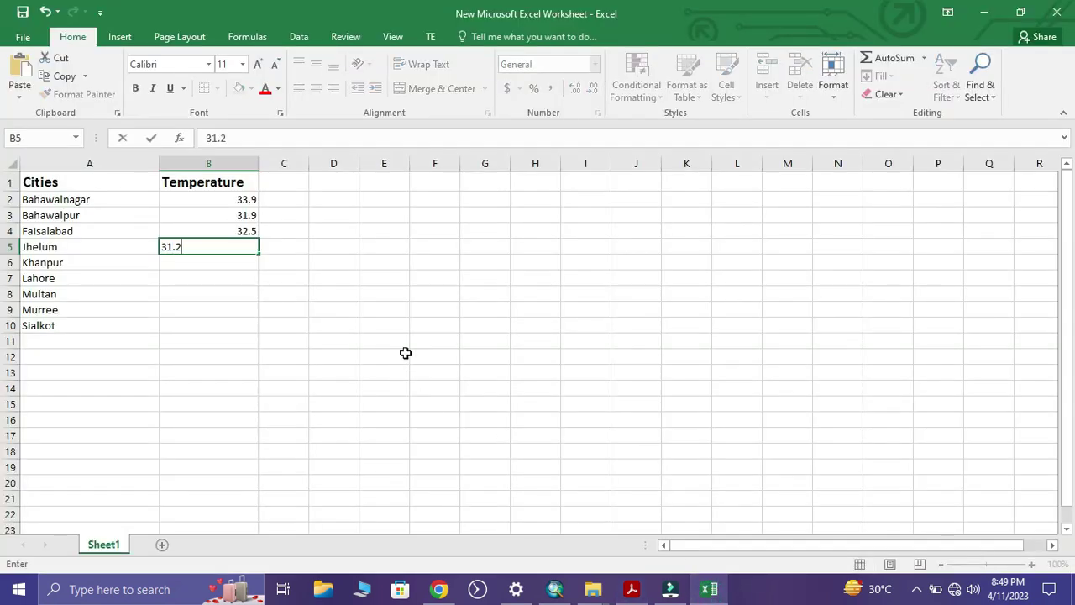
pyautogui.press('Return')
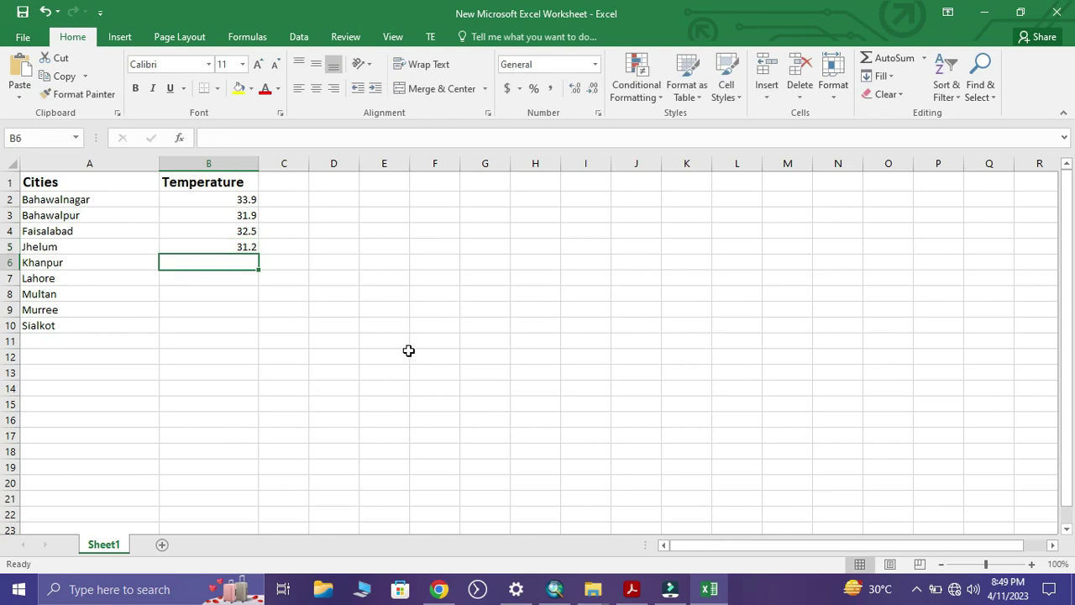
# - Switch to 0.pdf in Acrobat Reader, search for khanpur and mark the city's July Mean Temperature value on page 88
pyautogui.hotkey('alt', 'Tab')
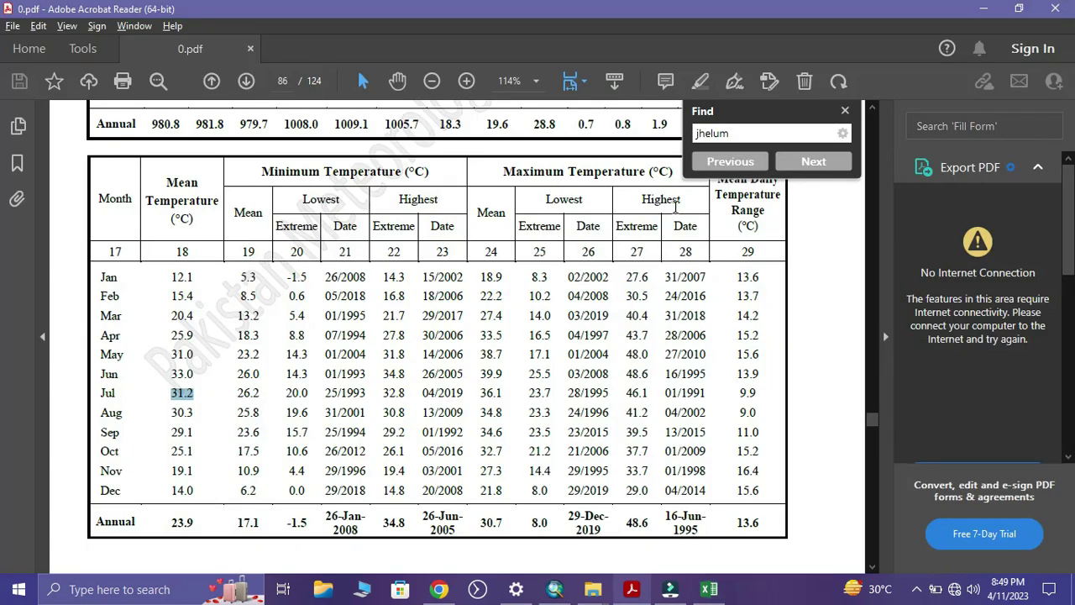
pyautogui.doubleClick(801, 130)
pyautogui.press('BackSpace')
pyautogui.write('khan')
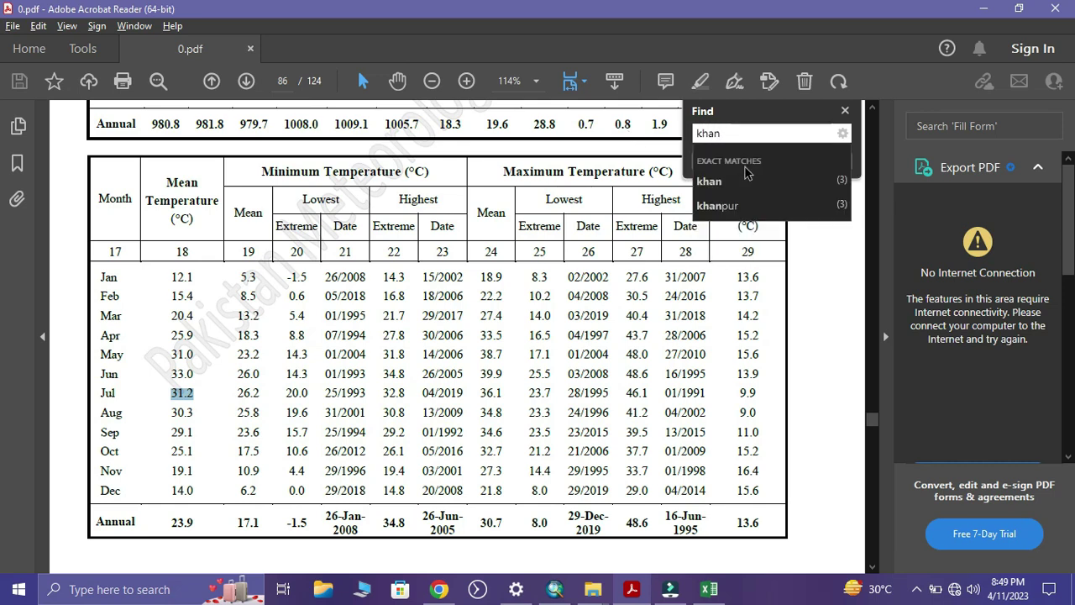
pyautogui.click(718, 205)
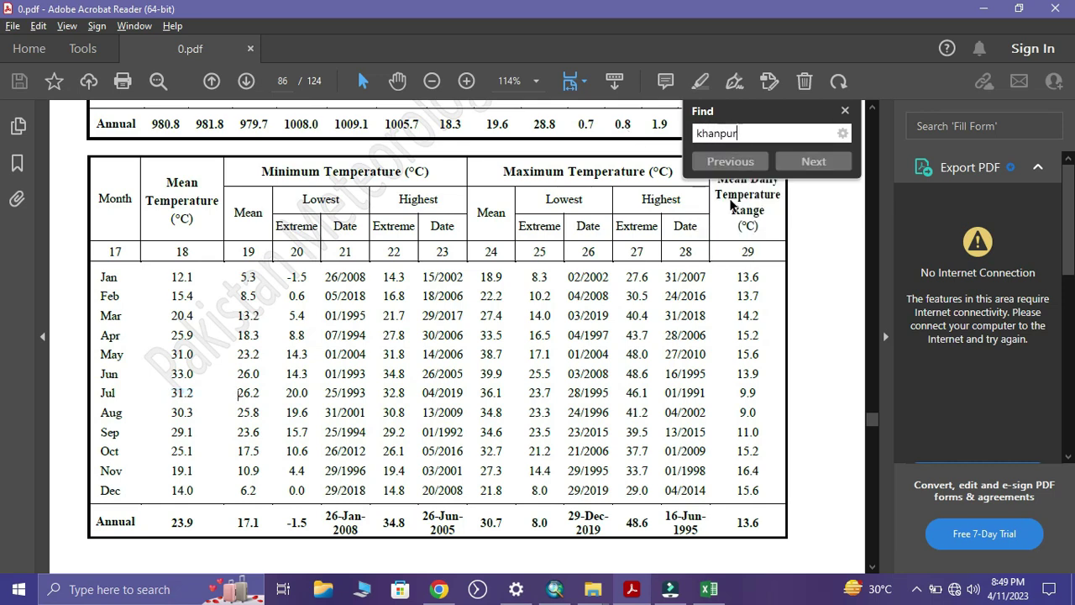
pyautogui.scroll(-10, 608, 223)
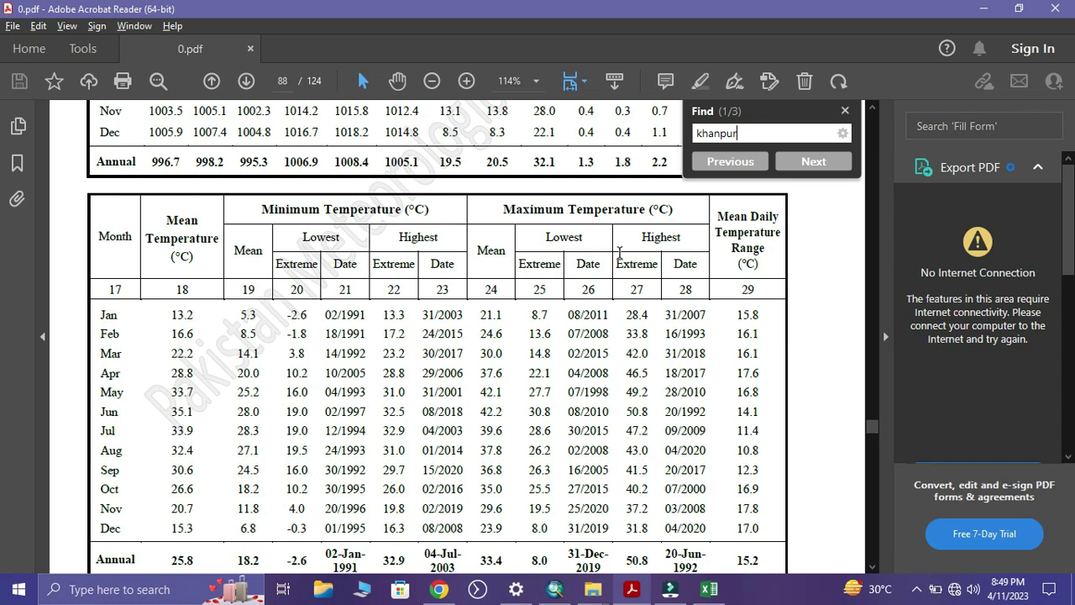
pyautogui.moveTo(163, 429); pyautogui.dragTo(205, 429)
# - Switch to the Excel worksheet and enter 33.9 in cell B6 as Khanpur's temperature
pyautogui.hotkey('alt', 'Tab')
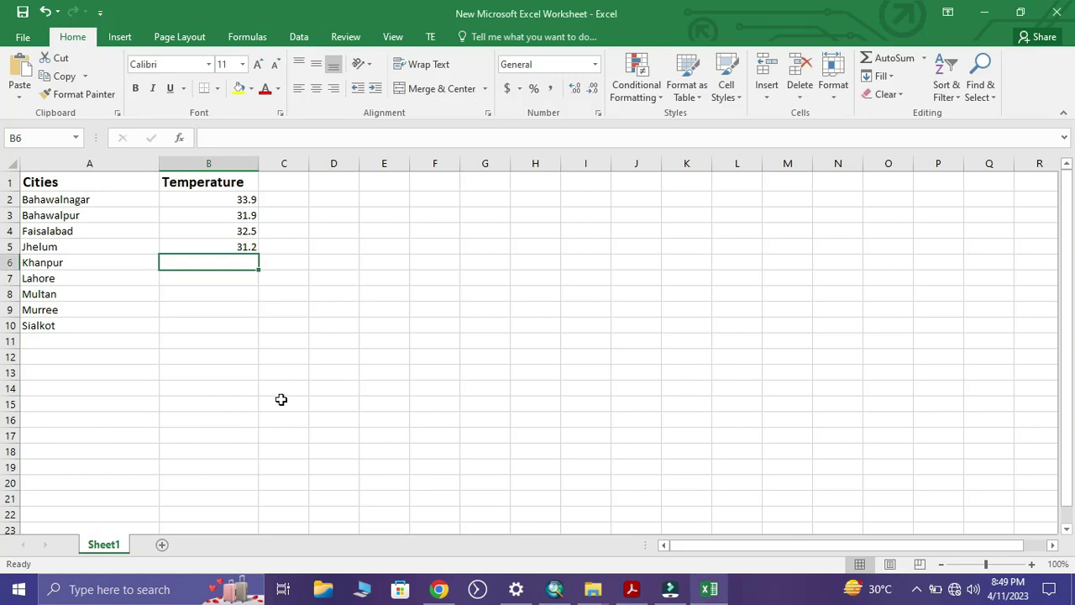
pyautogui.write('33.9')
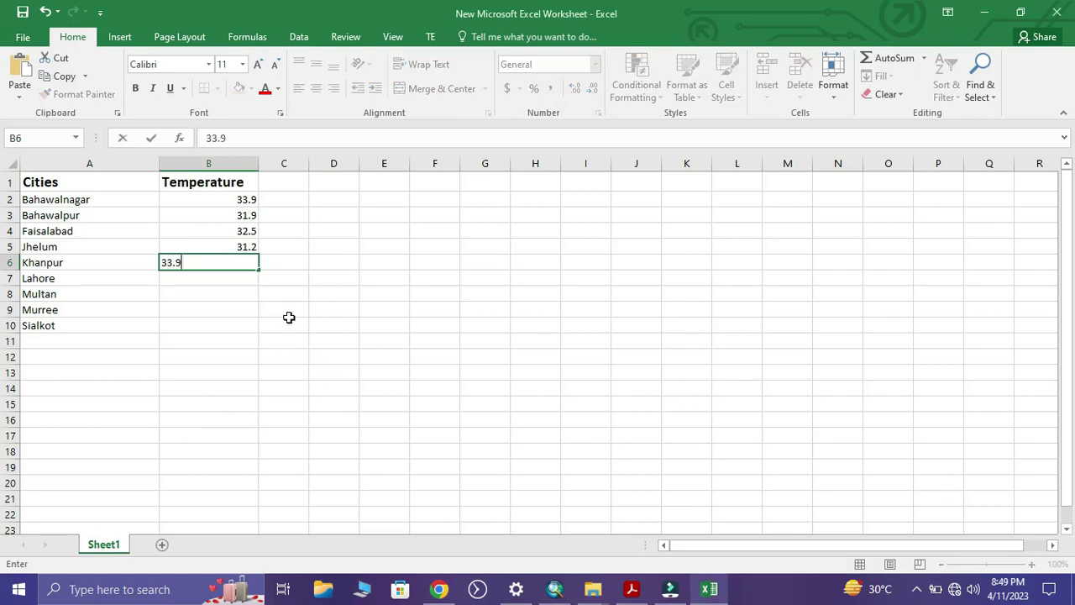
pyautogui.press('Return')
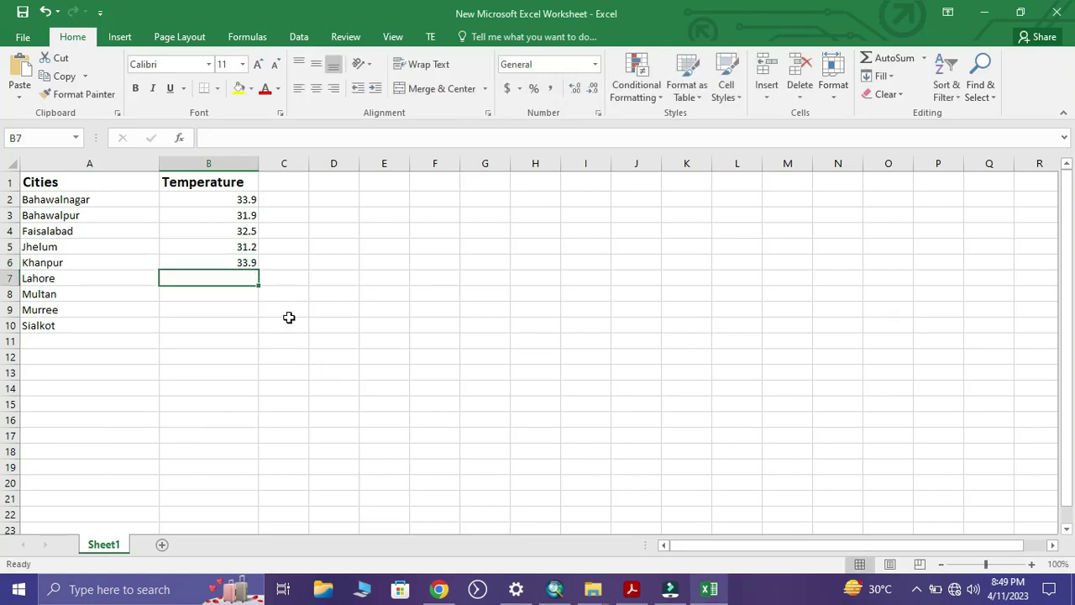
# - Switch to 0.pdf in Acrobat Reader, search for lahore and mark the July row up to its mean temperatures on page 92
pyautogui.hotkey('alt', 'Tab')
pyautogui.doubleClick(740, 129)
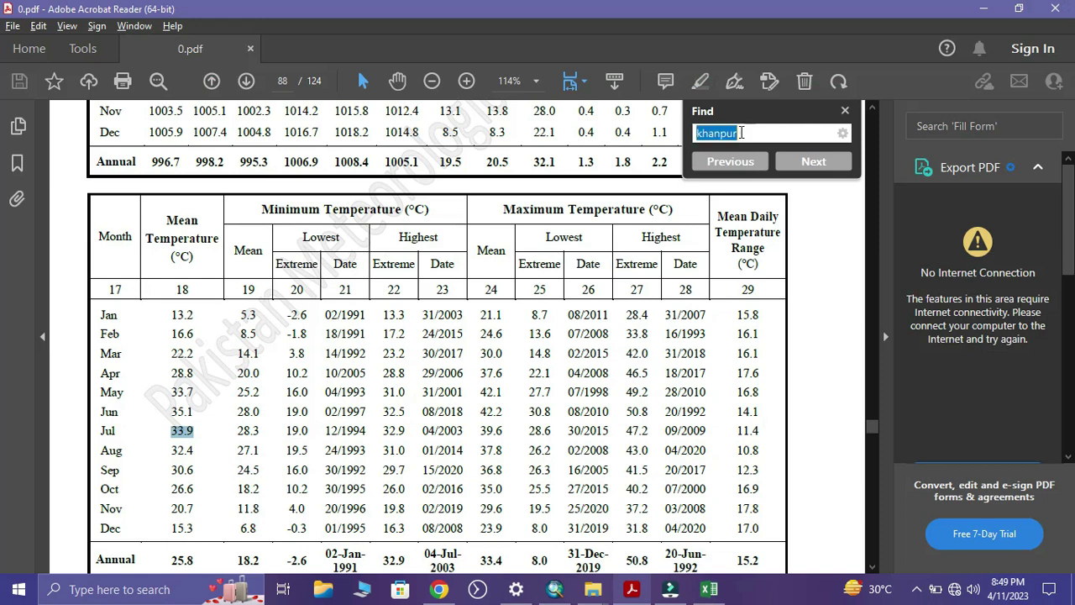
pyautogui.press('BackSpace')
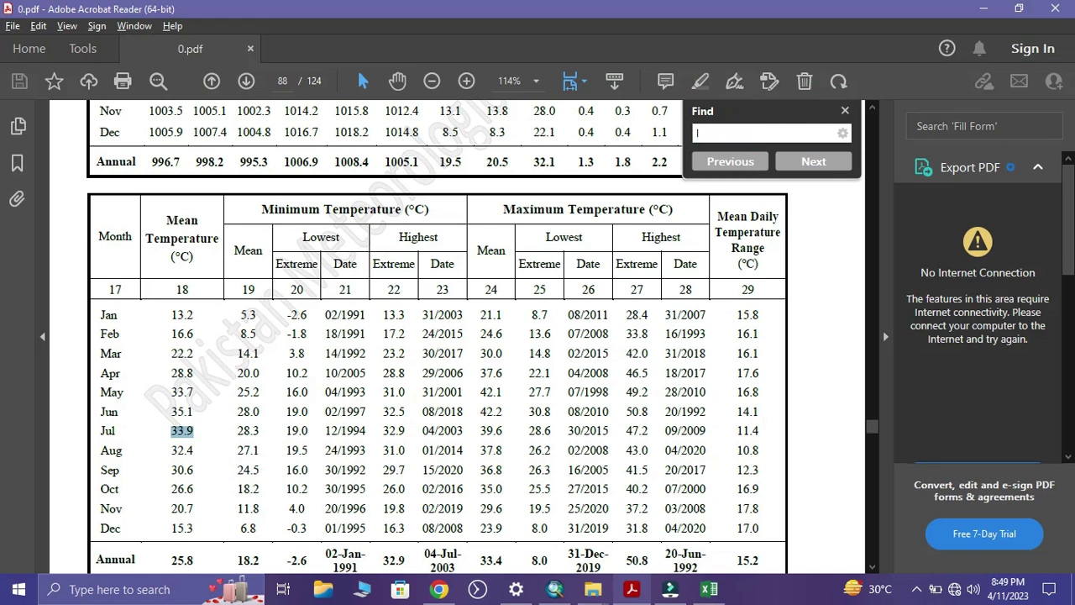
pyautogui.write('lahore')
pyautogui.press('Return')
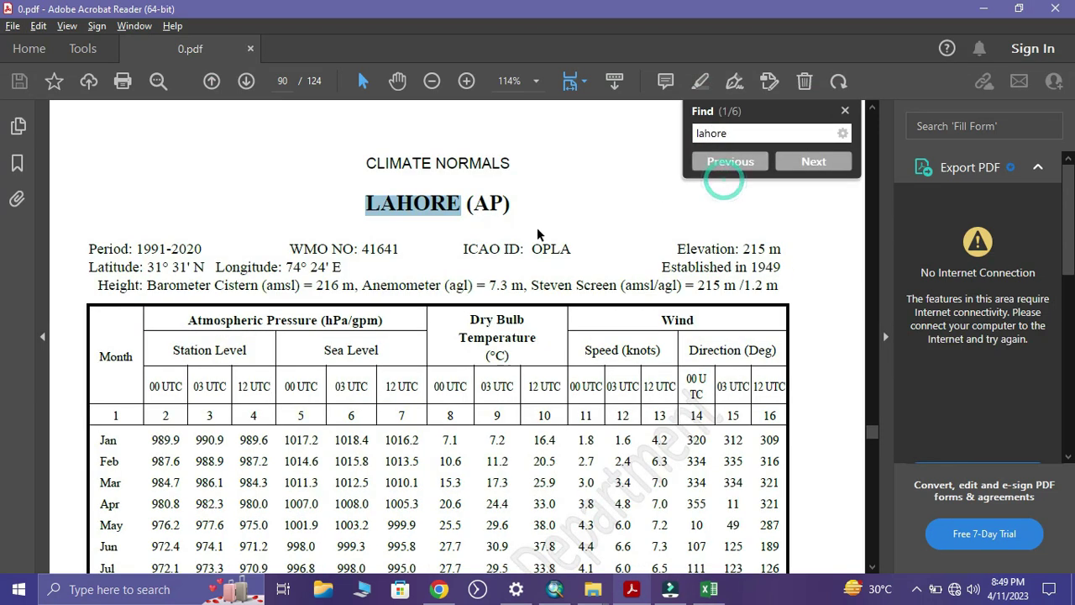
pyautogui.scroll(-10, 479, 244)
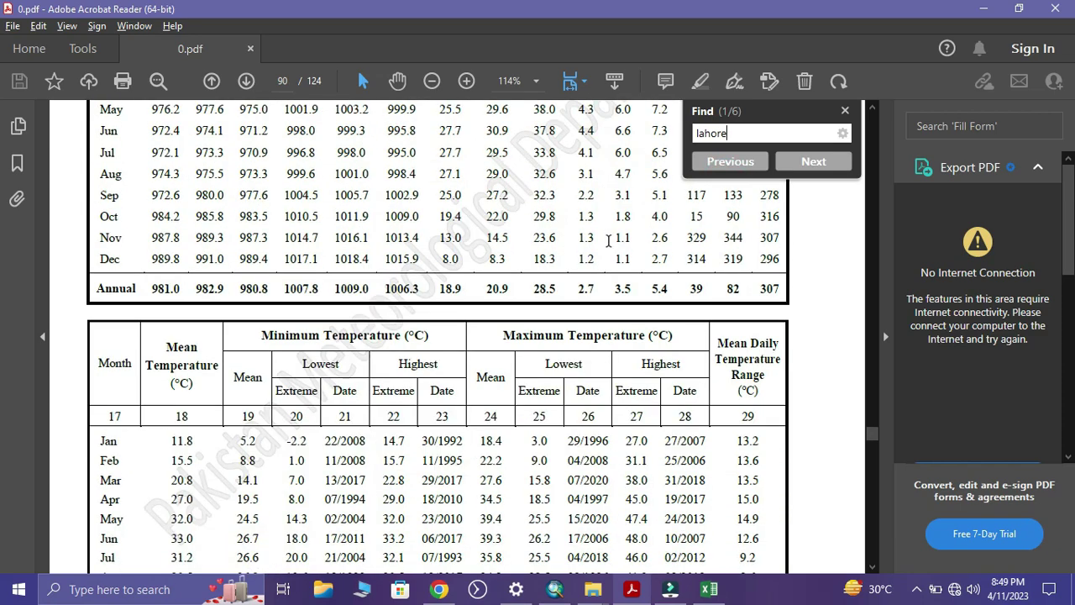
pyautogui.scroll(-15, 605, 245)
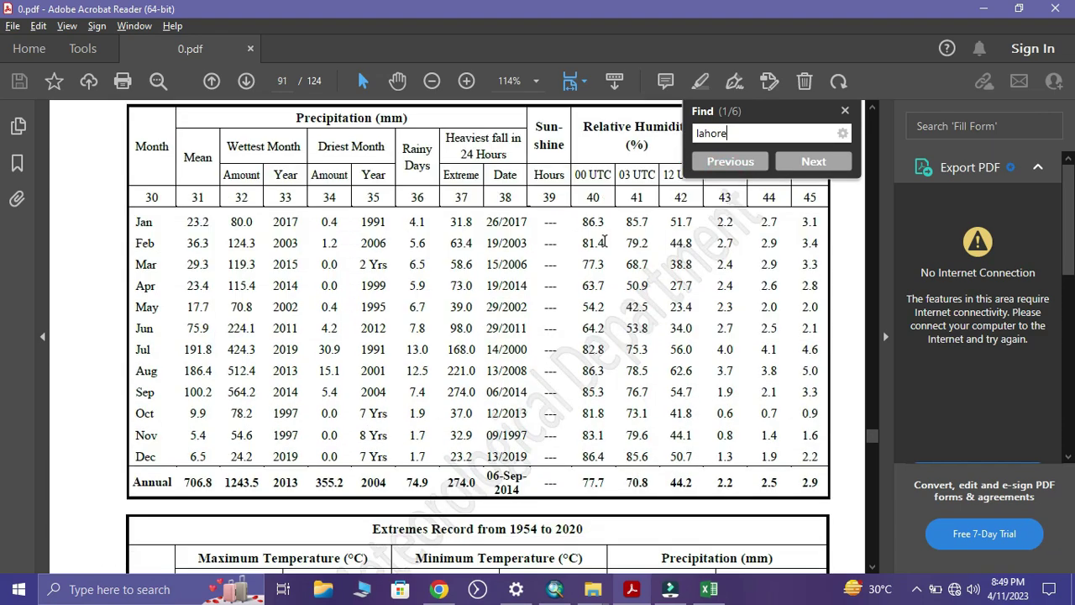
pyautogui.scroll(-15, 605, 247)
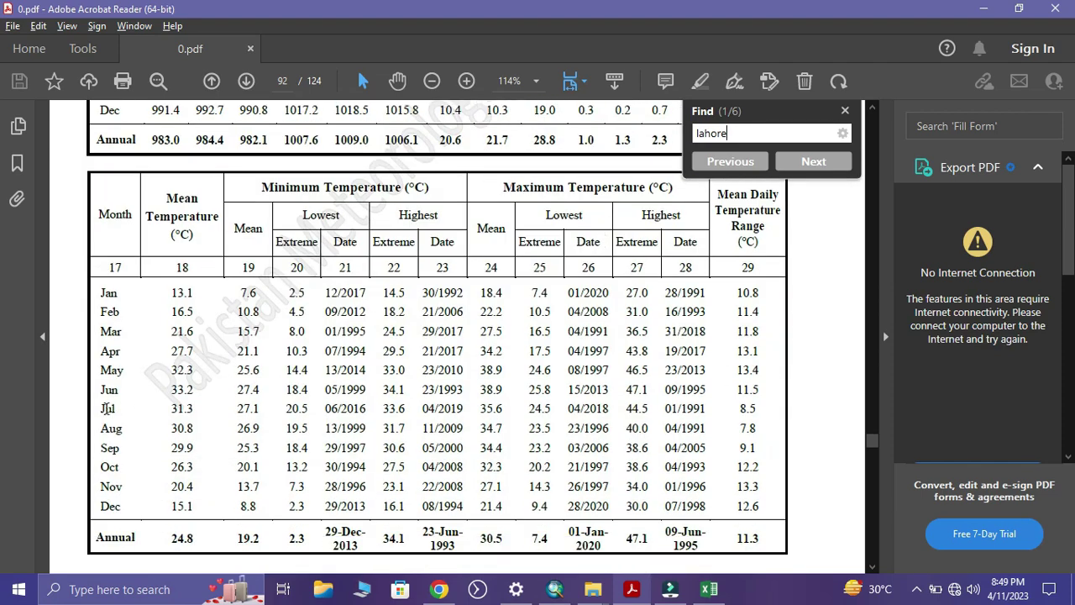
pyautogui.moveTo(106, 408); pyautogui.dragTo(252, 410)
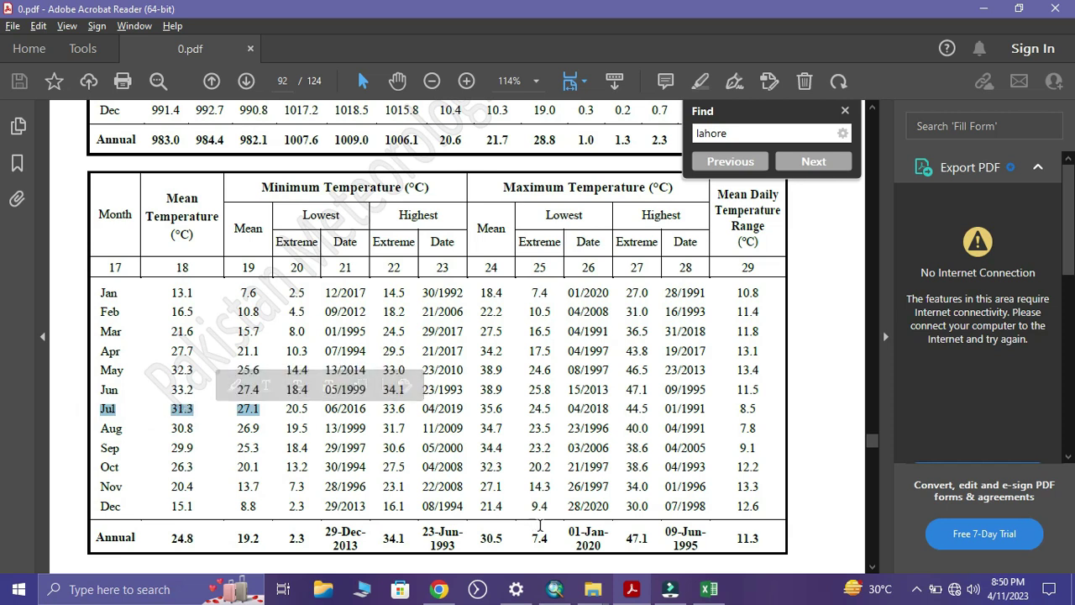
# - Switch to the Excel worksheet and enter 31.3 in cell B7 as Lahore's temperature
pyautogui.hotkey('alt', 'Tab')
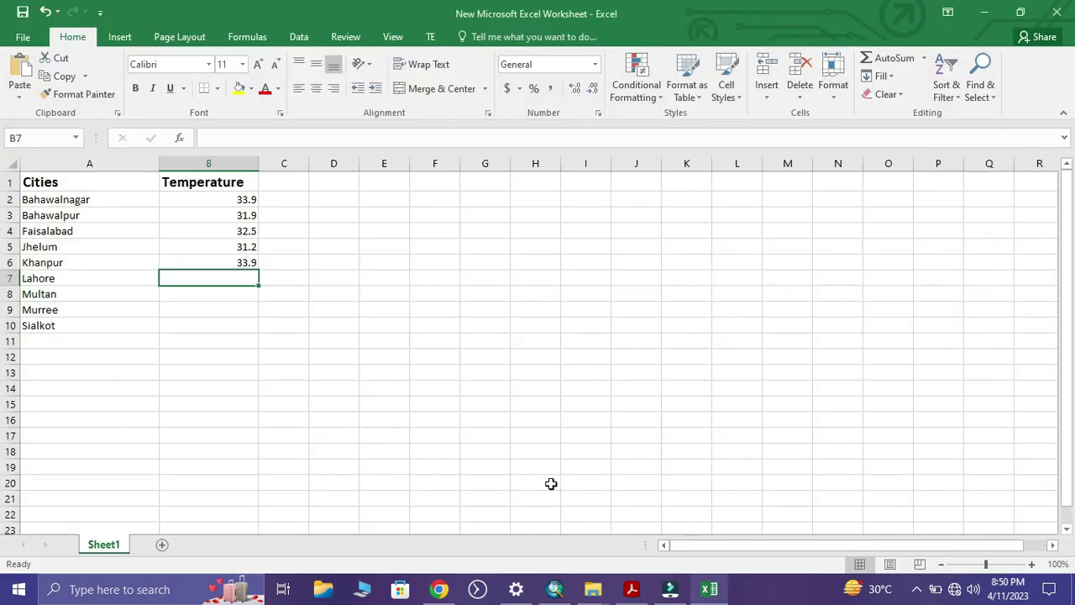
pyautogui.write('31.3')
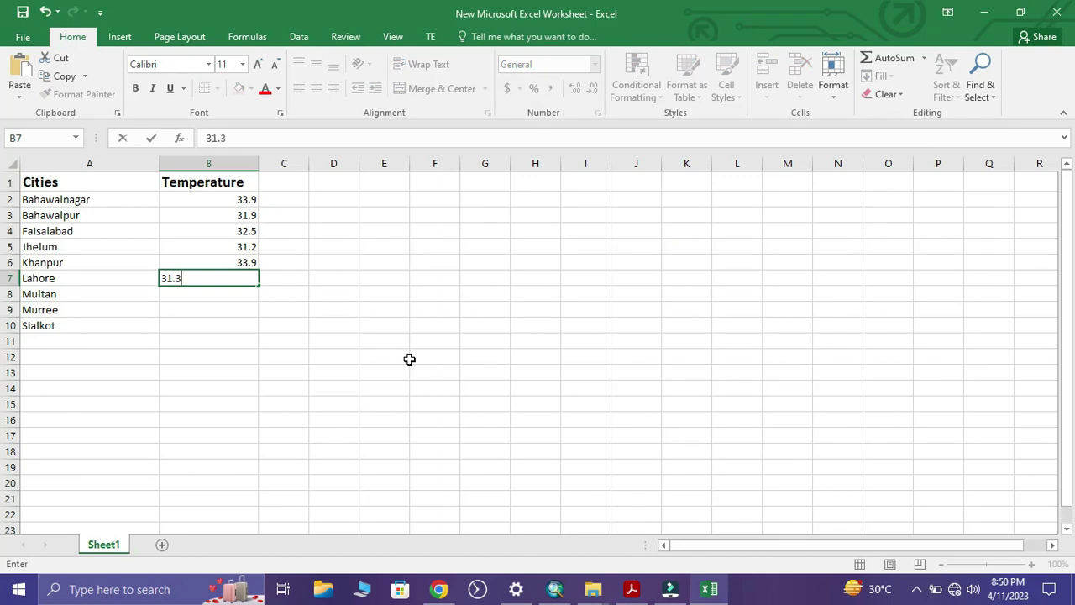
pyautogui.press('Return')
# - Switch to 0.pdf in Acrobat Reader, search for multan and mark the city's July Mean Temperature value on page 94
pyautogui.hotkey('alt', 'Tab')
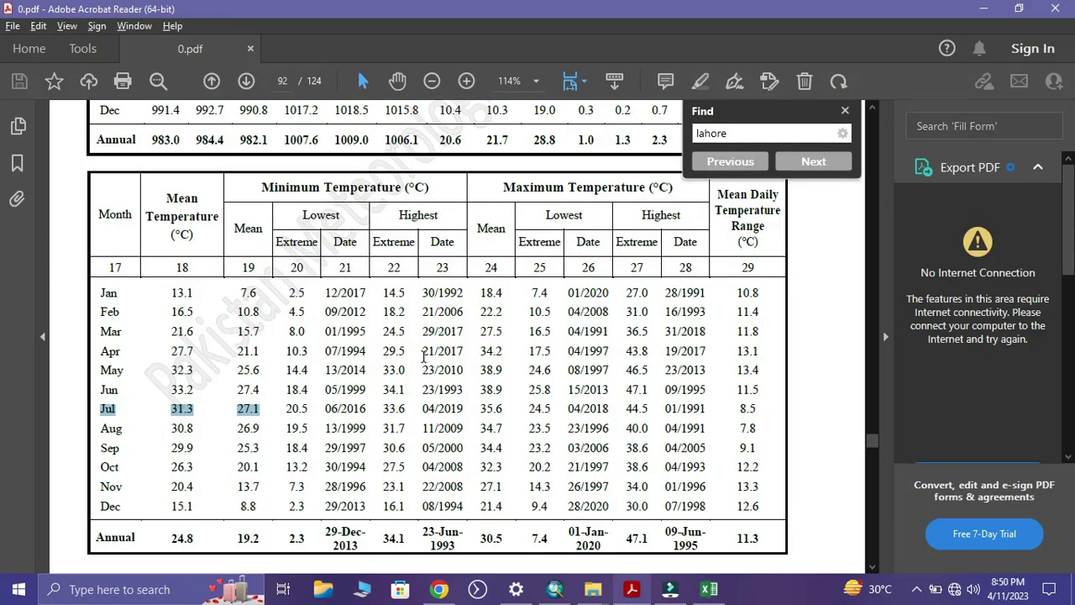
pyautogui.click(748, 136)
pyautogui.write('mul')
pyautogui.click(714, 181)
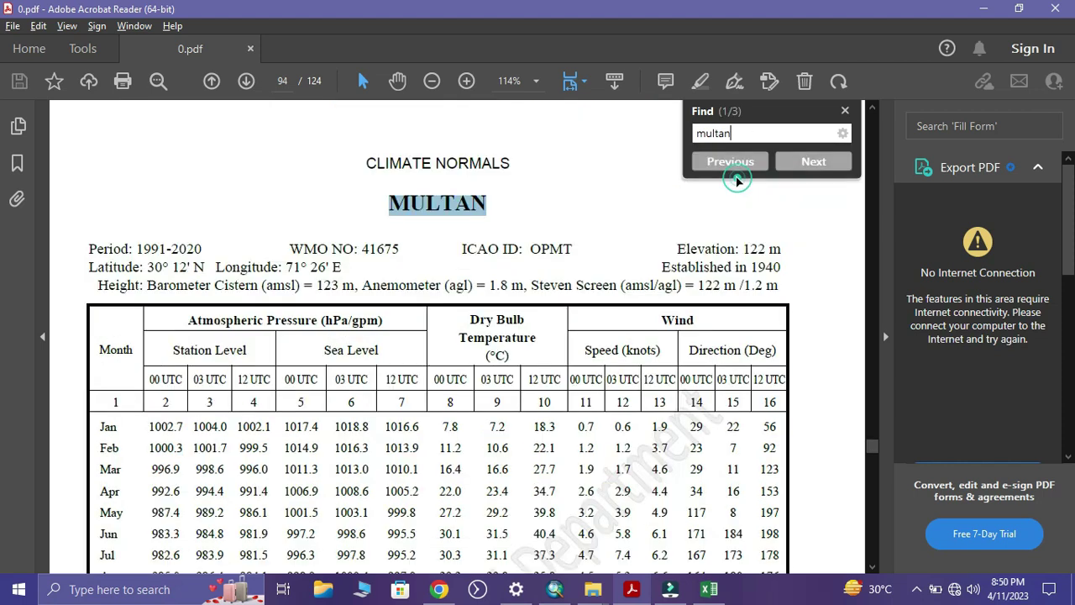
pyautogui.scroll(-3, 435, 291)
pyautogui.scroll(-5, 435, 292)
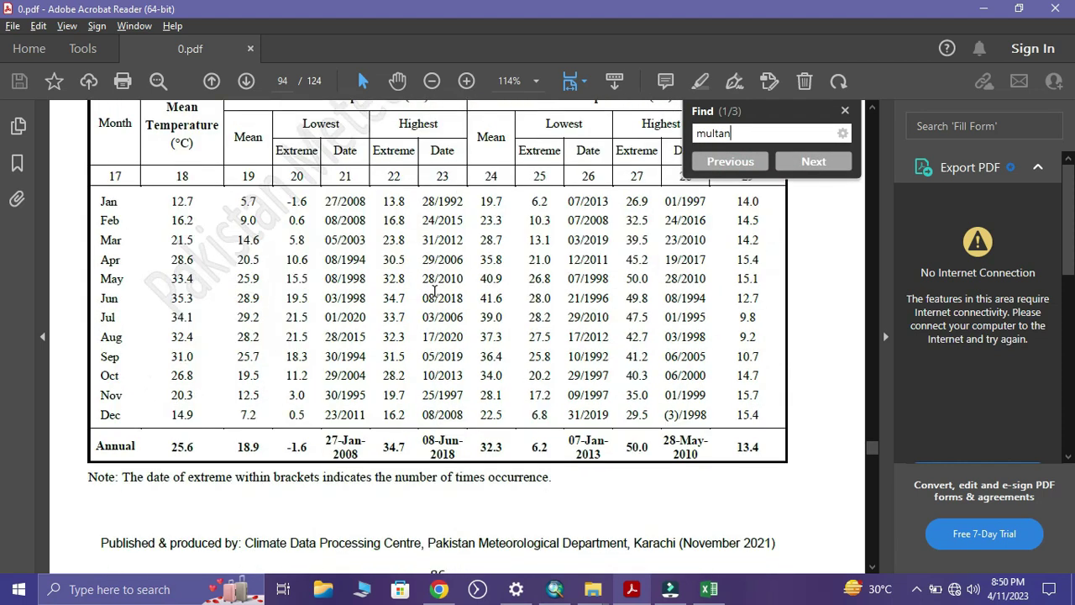
pyautogui.moveTo(163, 315); pyautogui.dragTo(195, 317)
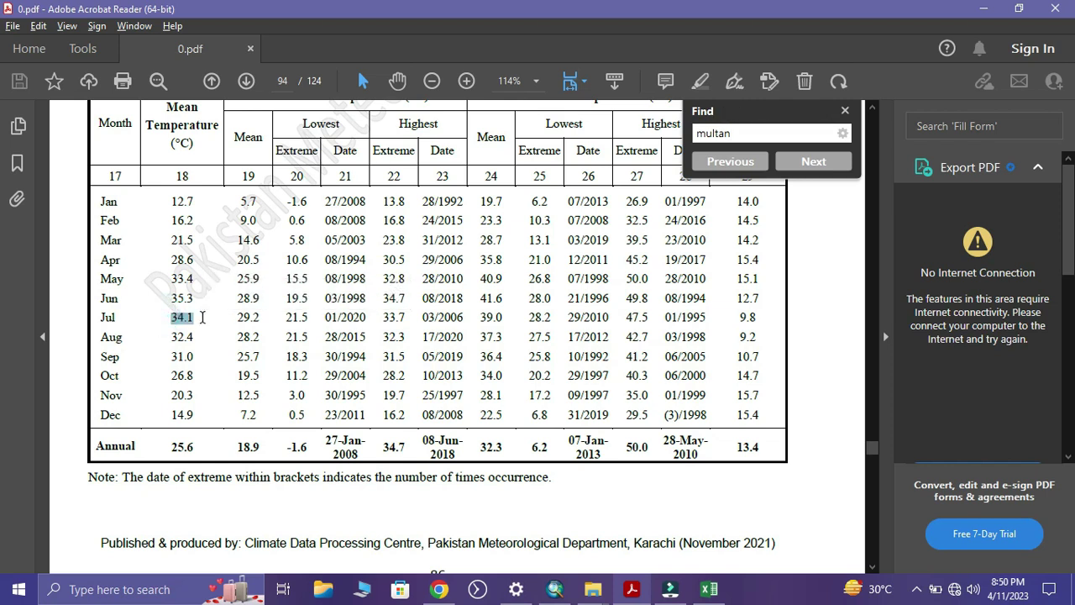
# - Switch to the Excel worksheet and enter 34.1 in cell B8 as Multan's temperature
pyautogui.click(709, 588)
pyautogui.write('34')
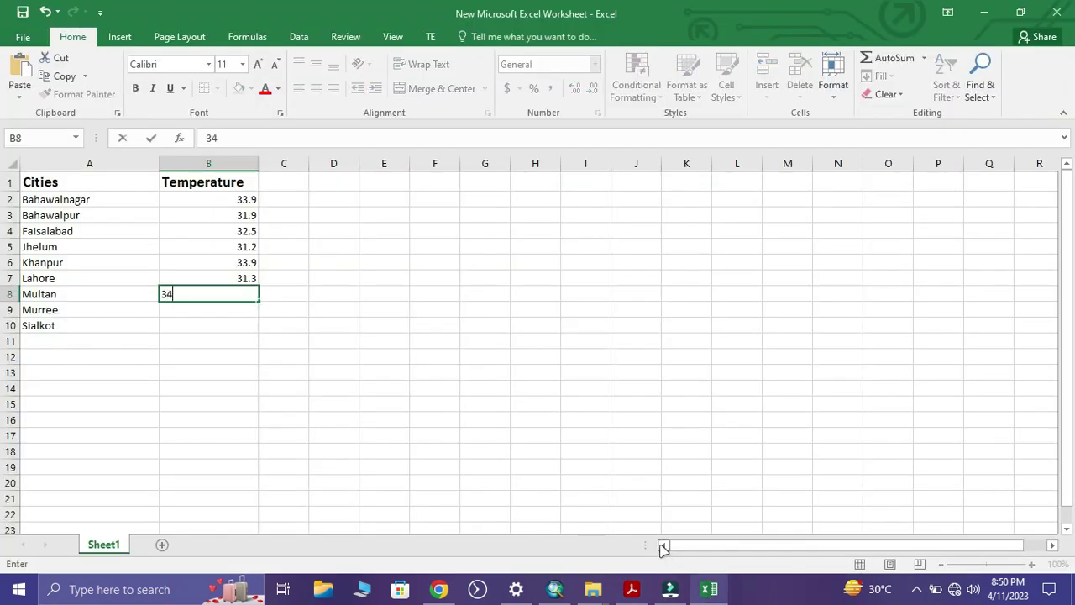
pyautogui.write('.1')
pyautogui.press('Return')
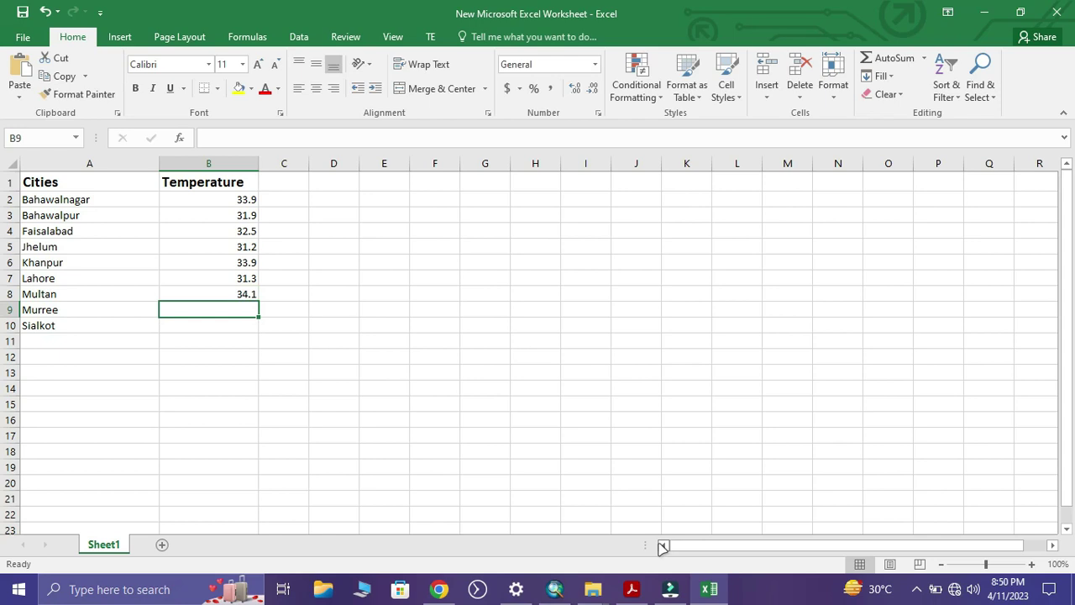
# - Switch to 0.pdf in Acrobat Reader, search for murree and mark the city's July Mean Temperature value on page 96
pyautogui.hotkey('alt', 'Tab')
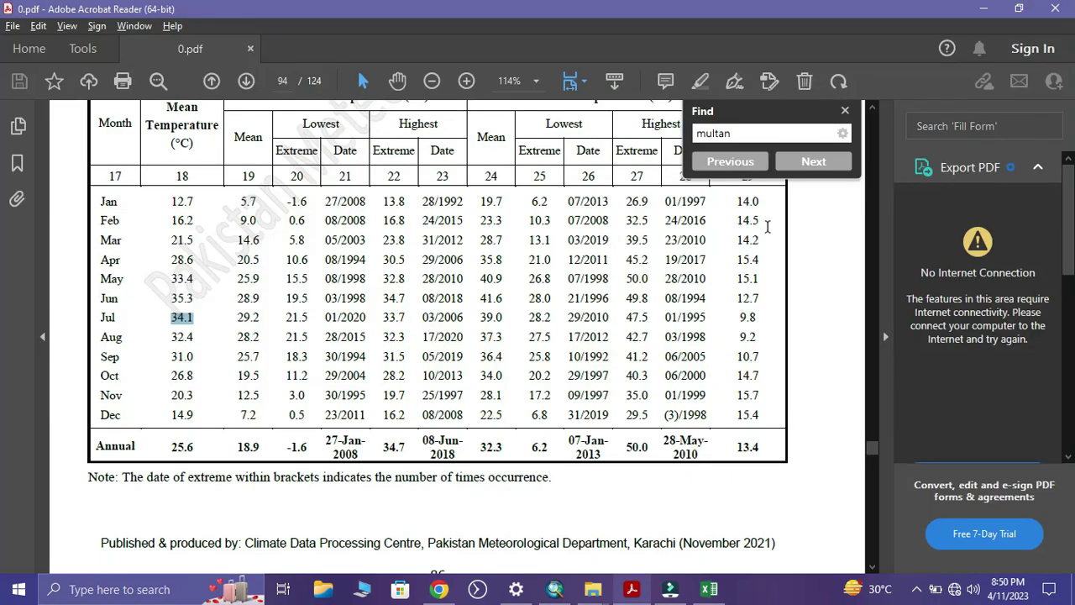
pyautogui.doubleClick(773, 132)
pyautogui.write('mur')
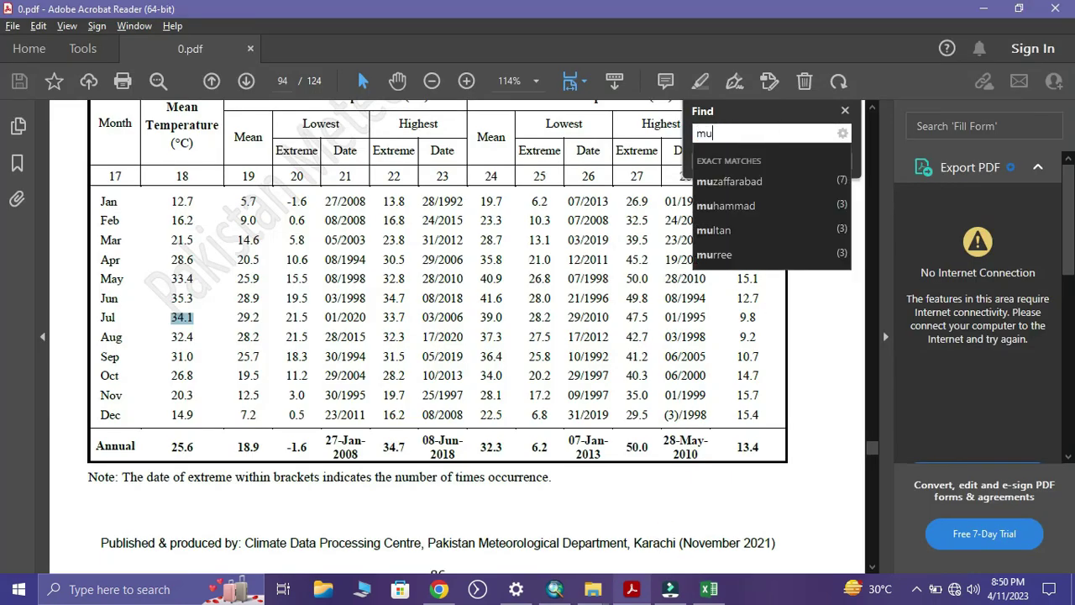
pyautogui.click(763, 181)
pyautogui.scroll(-8, 548, 290)
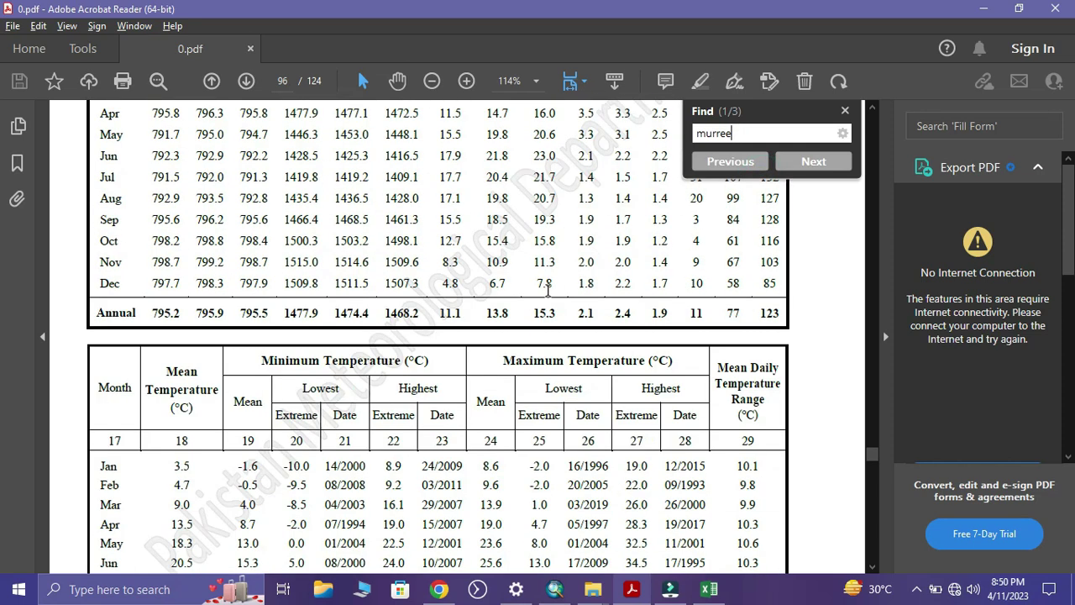
pyautogui.scroll(-1, 548, 290)
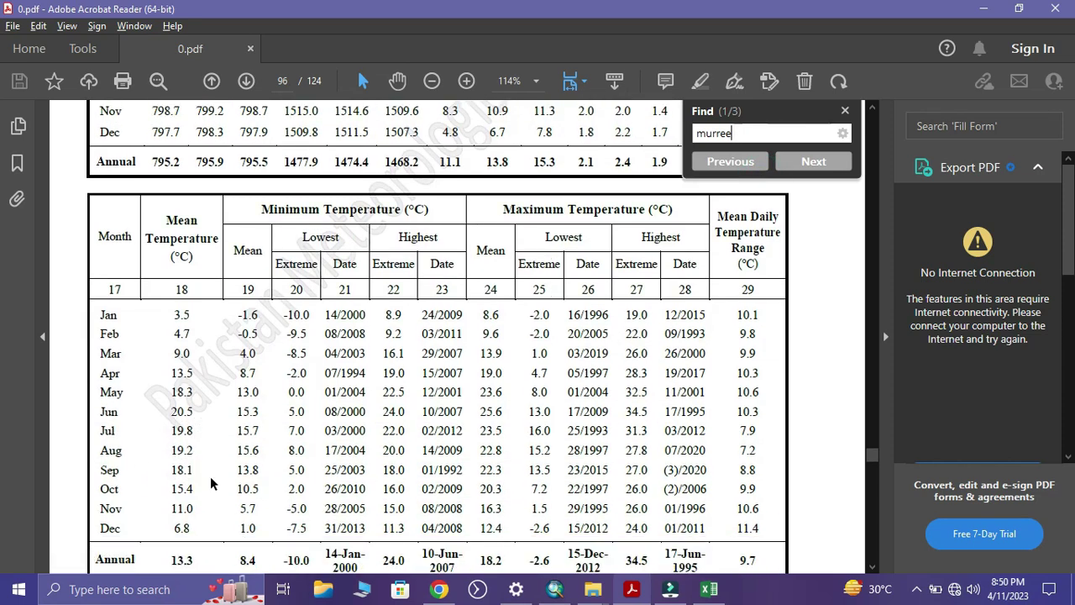
pyautogui.doubleClick(177, 431)
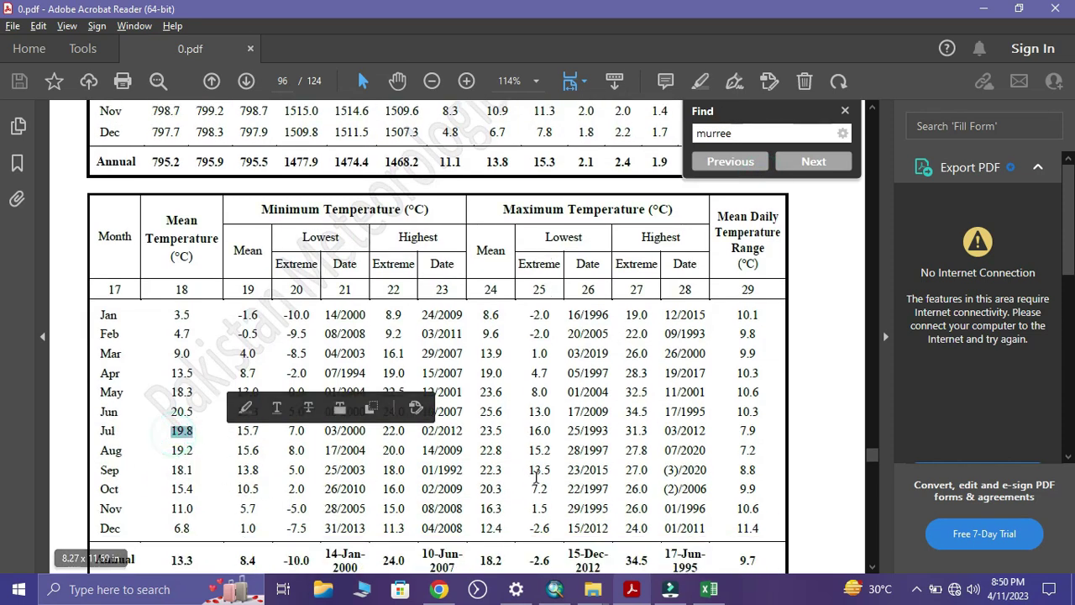
# - Switch to the Excel worksheet and enter 19.8 in cell B9 as Murree's temperature
pyautogui.hotkey('alt', 'Tab')
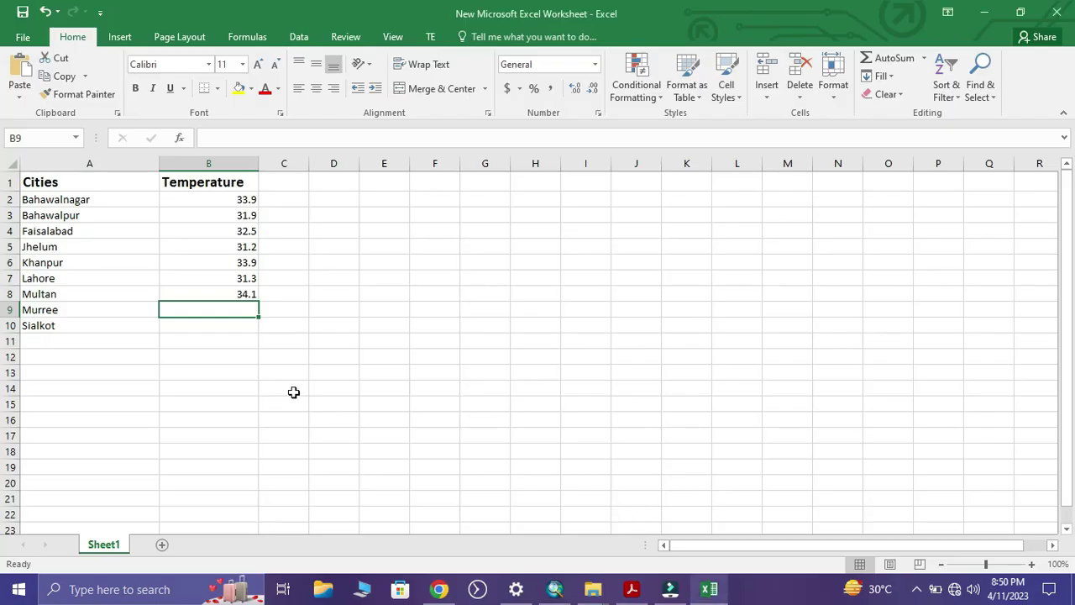
pyautogui.write('19.8')
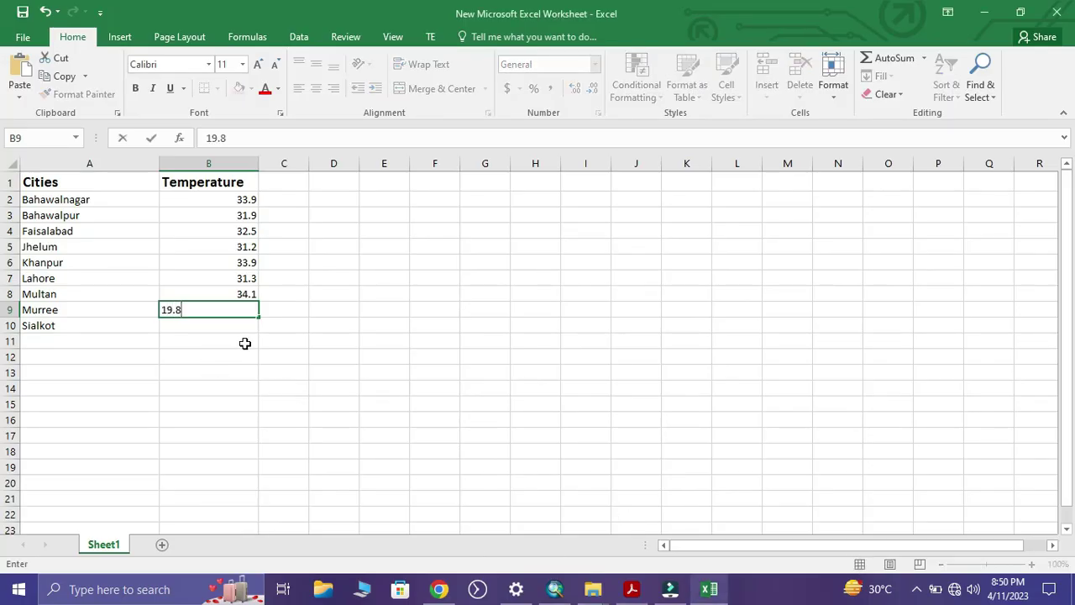
pyautogui.press('Return')
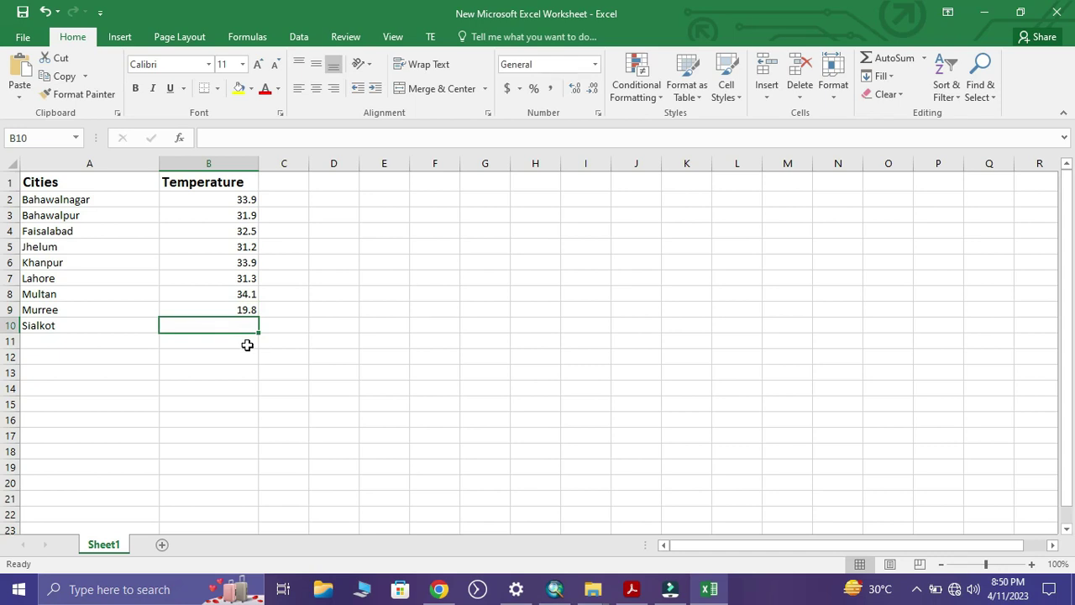
# - Switch to 0.pdf in Acrobat Reader, search for sialkot and look up the city's July Mean Temperature value on page 98
pyautogui.press('super+Tab')
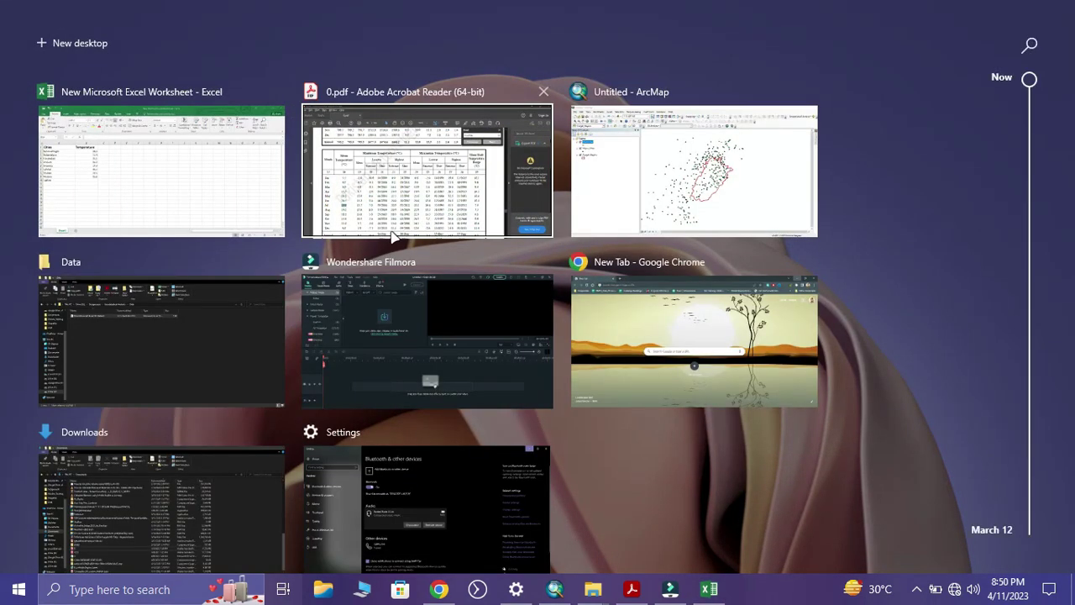
pyautogui.press('Escape')
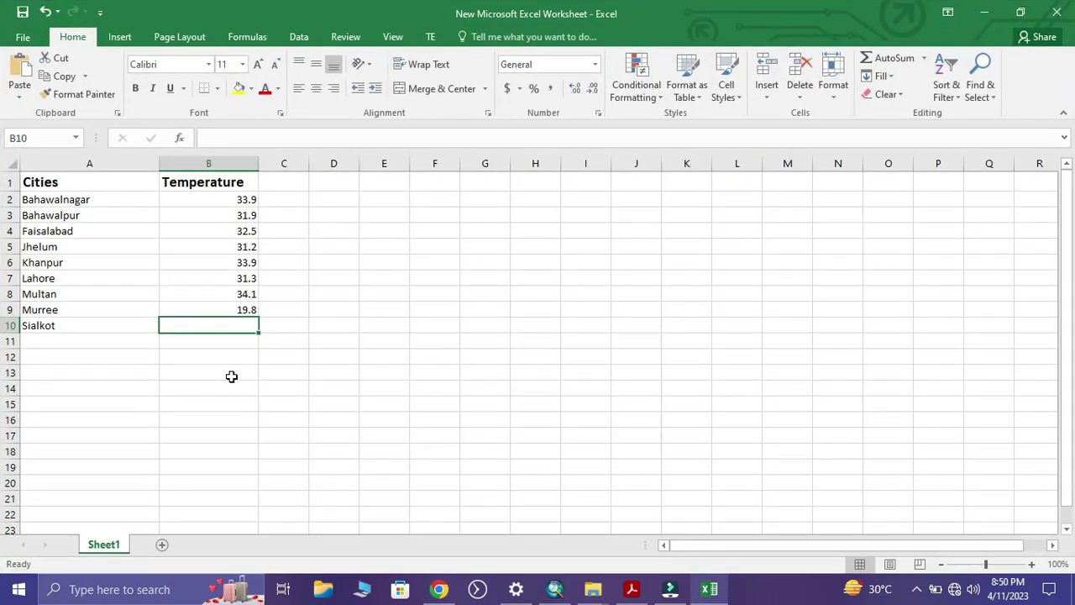
pyautogui.hotkey('alt', 'Tab')
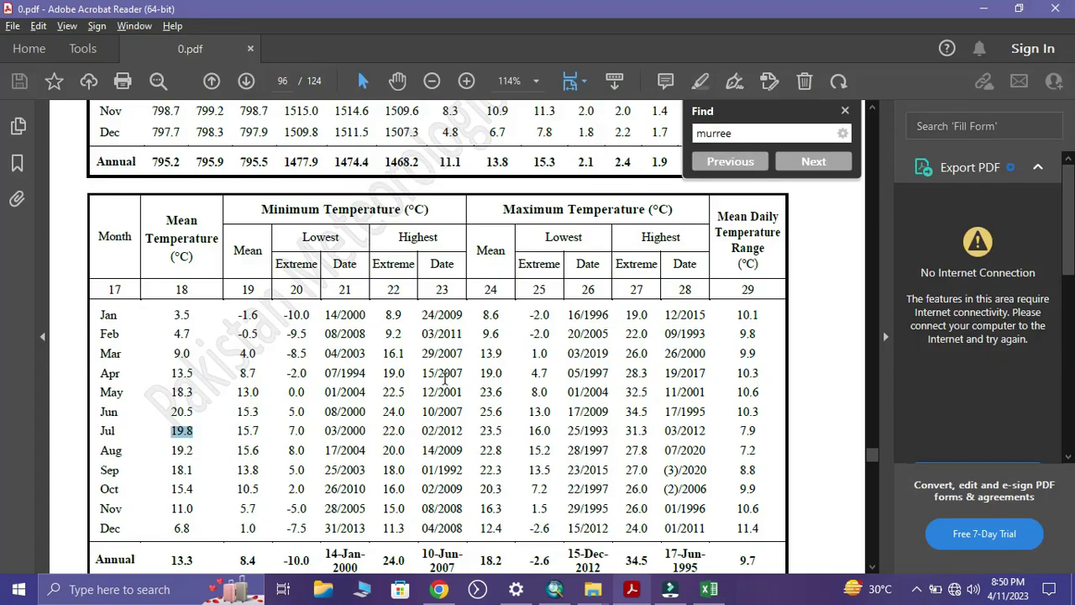
pyautogui.doubleClick(727, 132)
pyautogui.write('sialko')
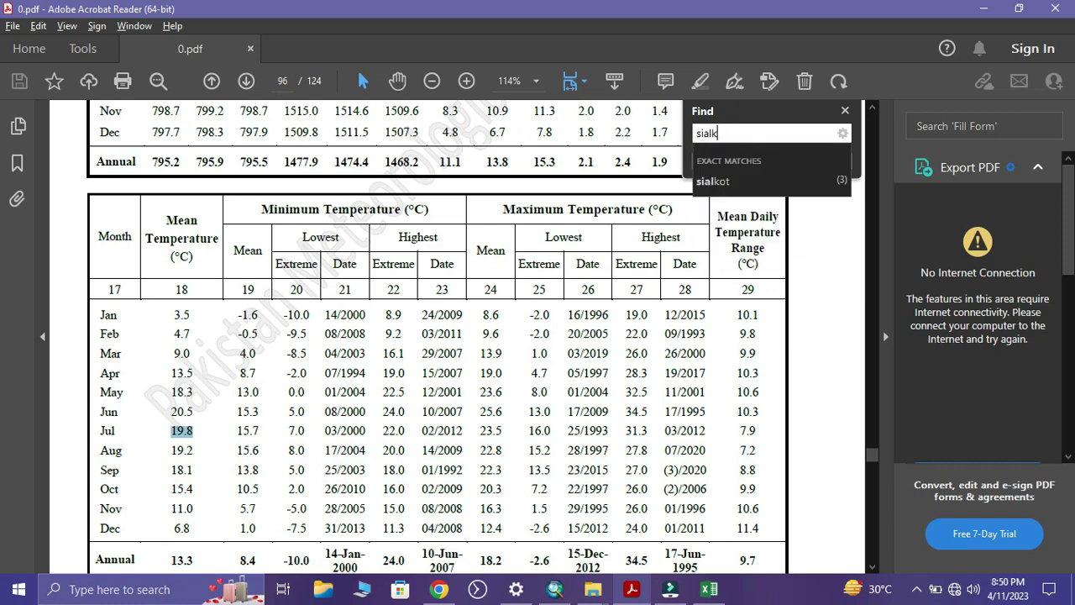
pyautogui.click(738, 176)
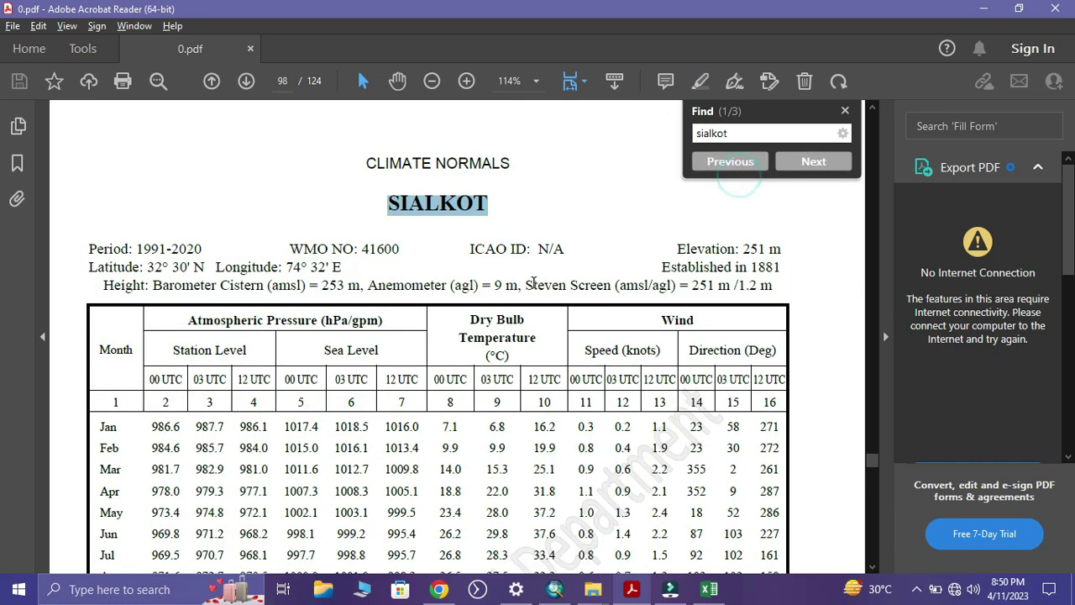
pyautogui.scroll(-3, 532, 288)
pyautogui.scroll(-5, 533, 288)
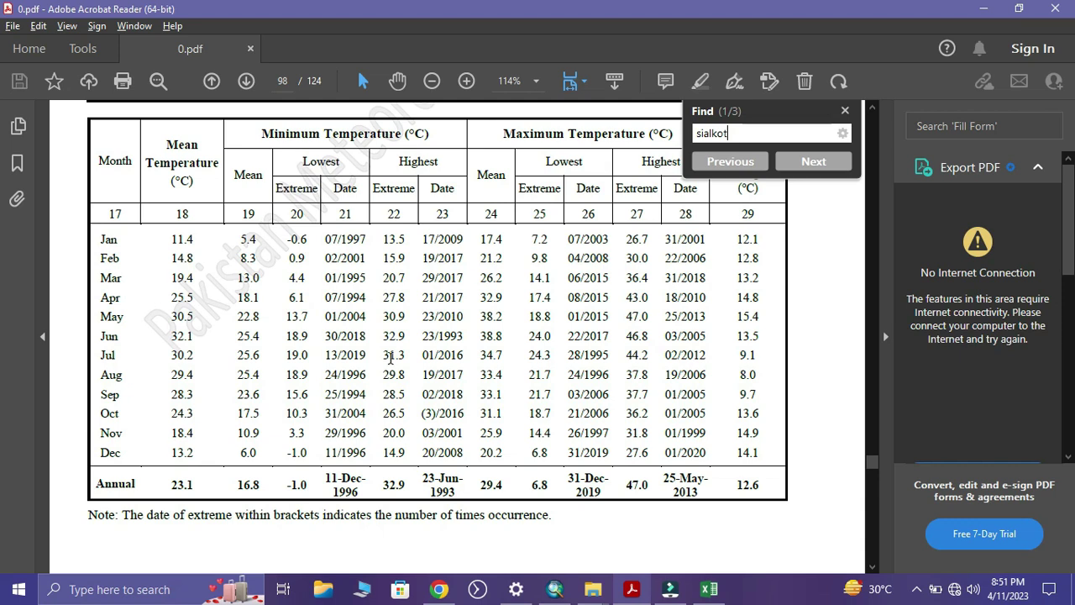
# - Switch to the Excel worksheet and enter 30.2 in cell B10 as Sialkot's temperature
pyautogui.hotkey('alt', 'Tab')
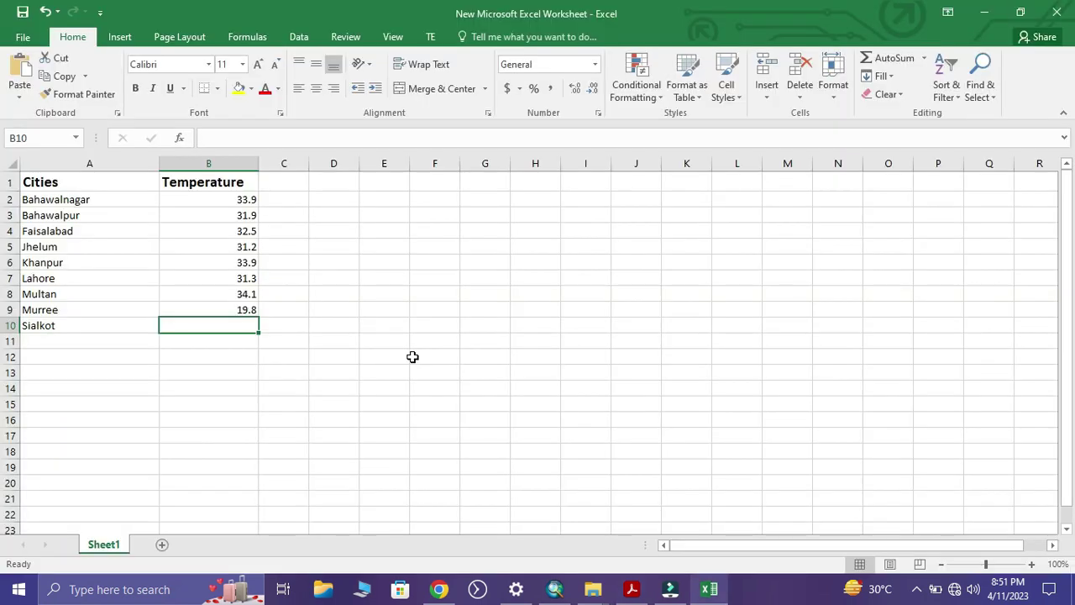
pyautogui.write('30.2')
pyautogui.press('Return')
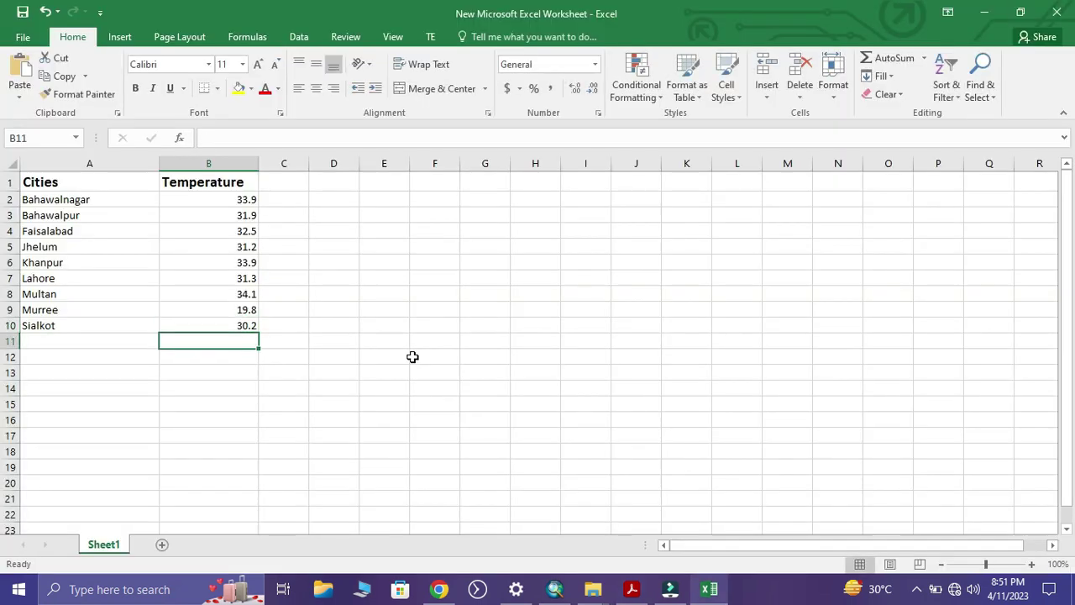
pyautogui.click(340, 370)
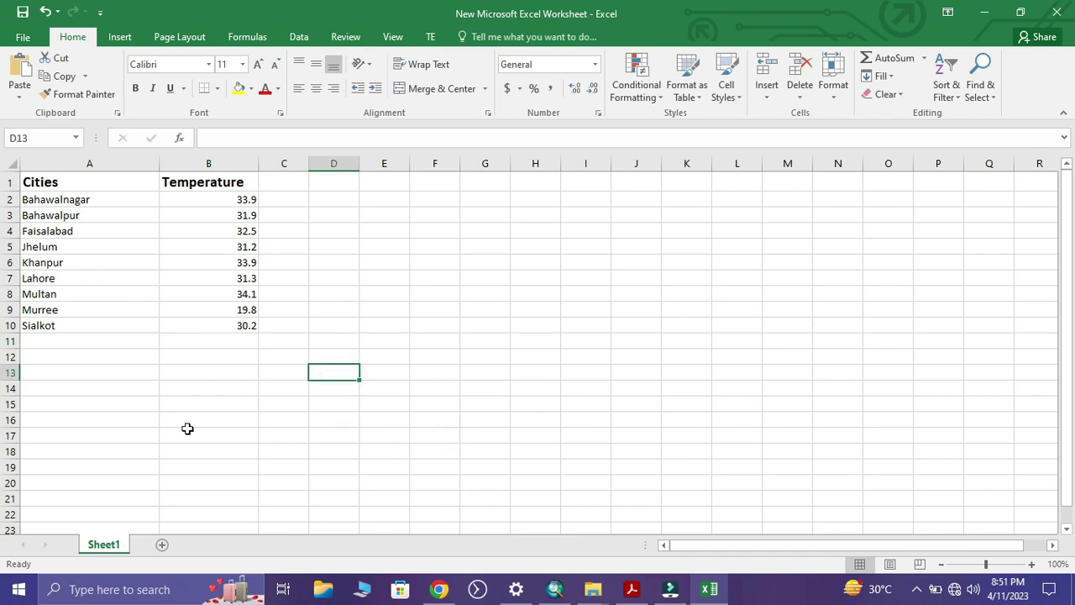
# - Save the workbook as a CSV (Comma delimited) file named Temperature in Assignment's New folder, keeping the CSV format
pyautogui.click(23, 37)
pyautogui.click(44, 195)
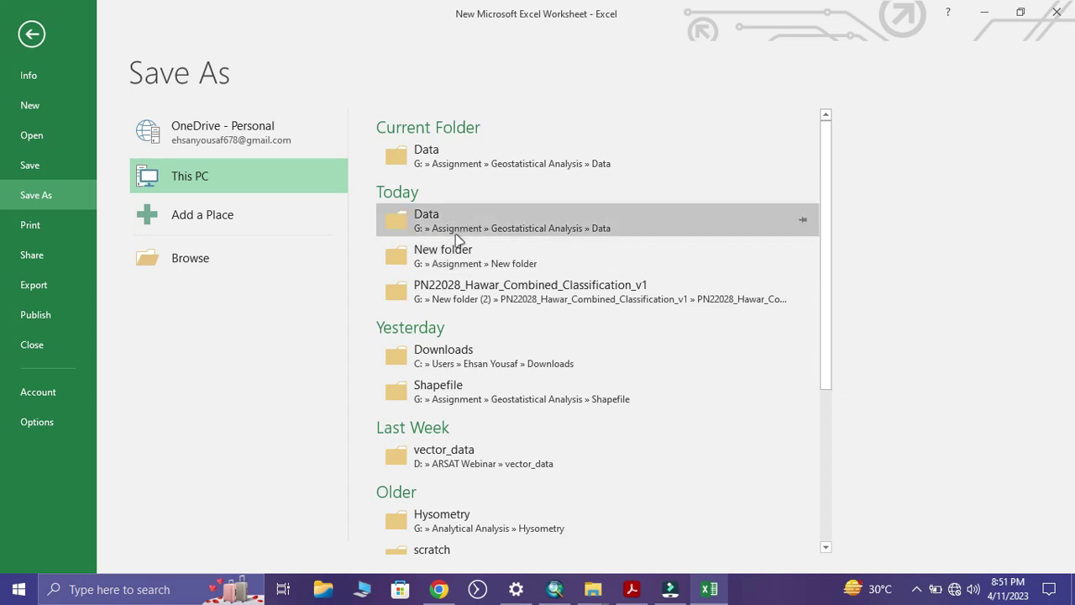
pyautogui.click(466, 260)
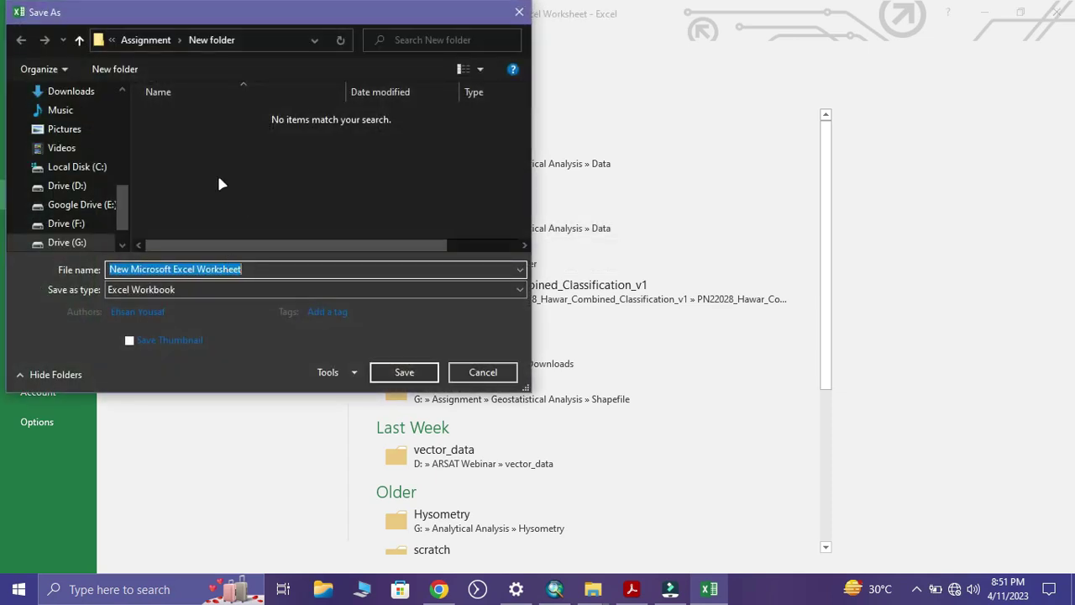
pyautogui.click(210, 290)
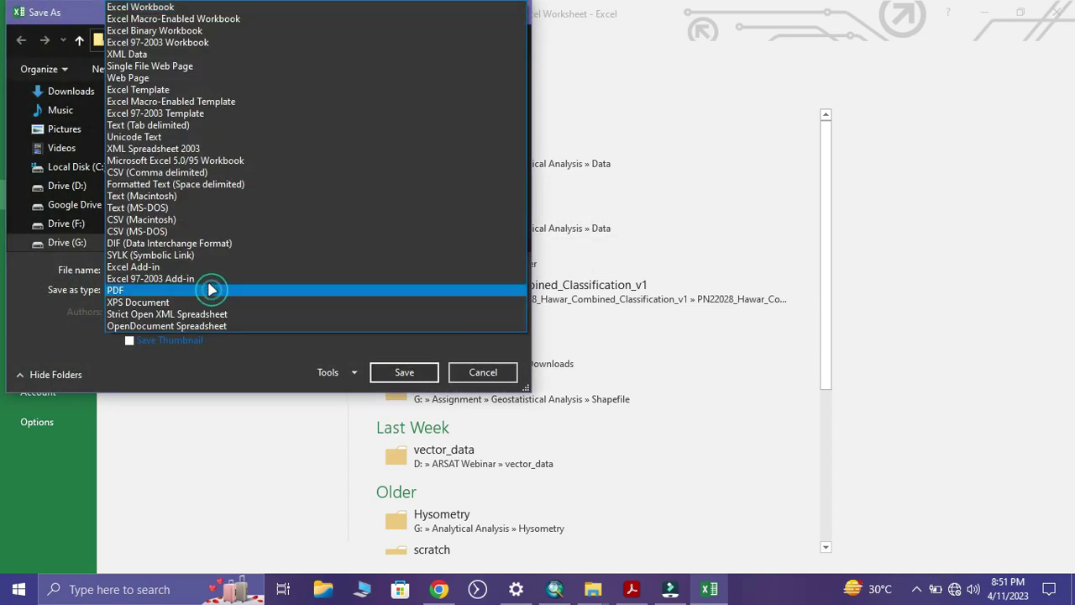
pyautogui.click(154, 221)
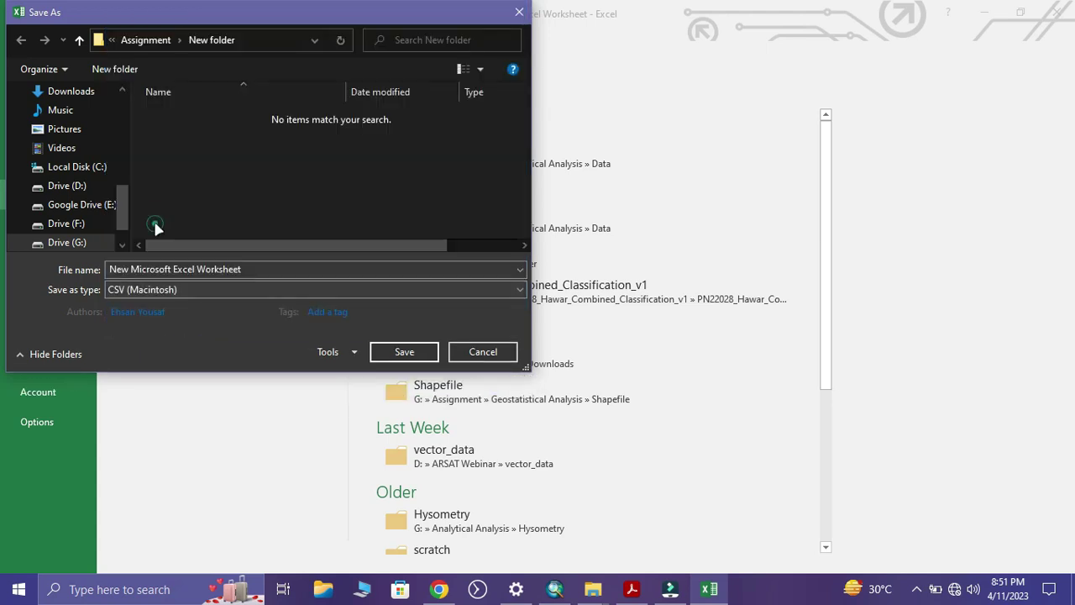
pyautogui.click(210, 288)
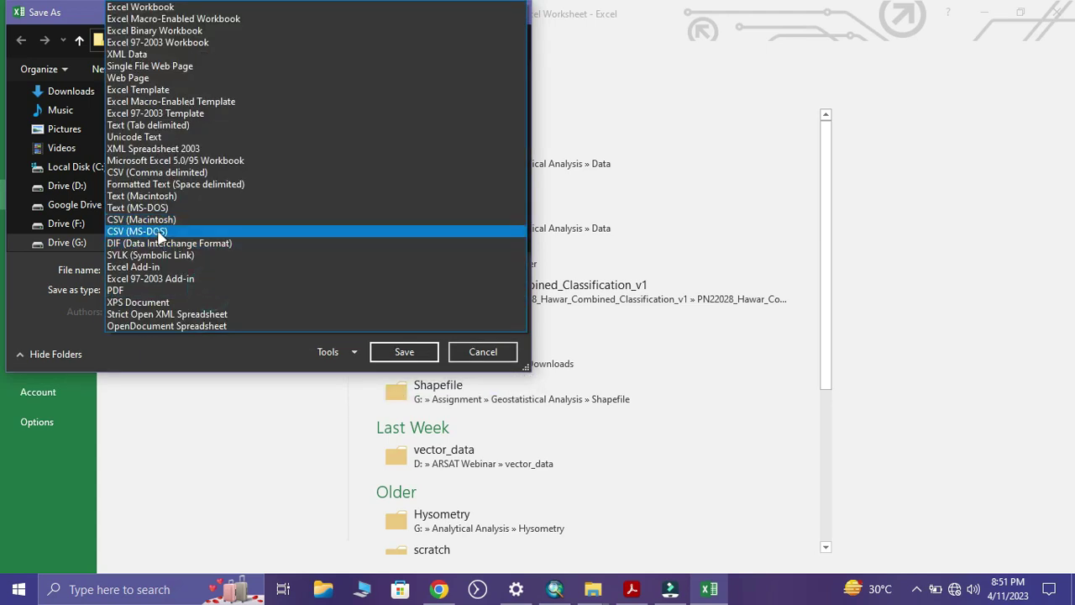
pyautogui.click(179, 173)
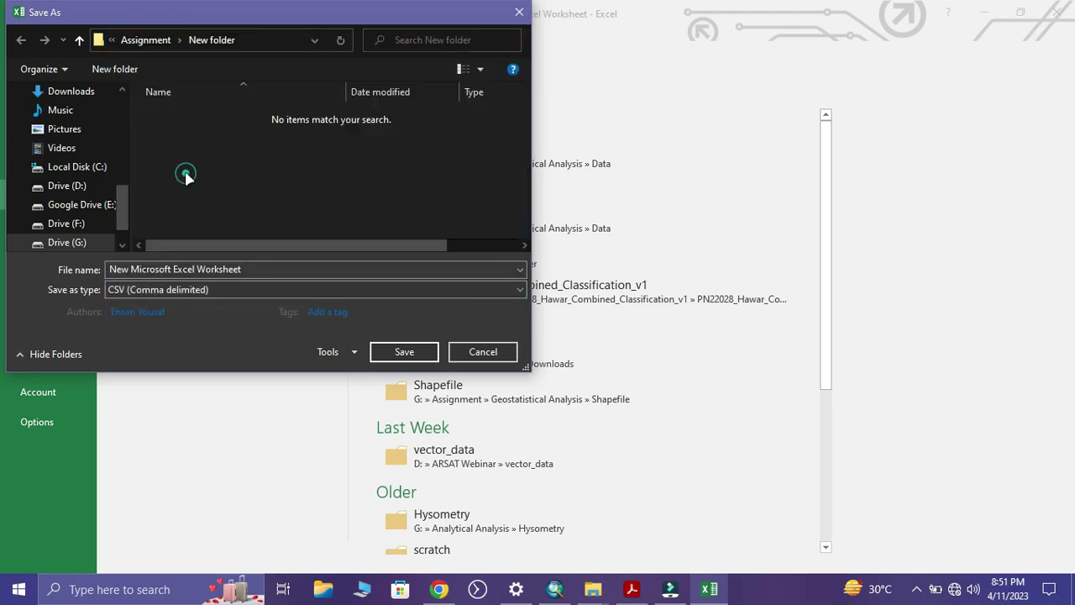
pyautogui.click(266, 271)
pyautogui.write('Temperature')
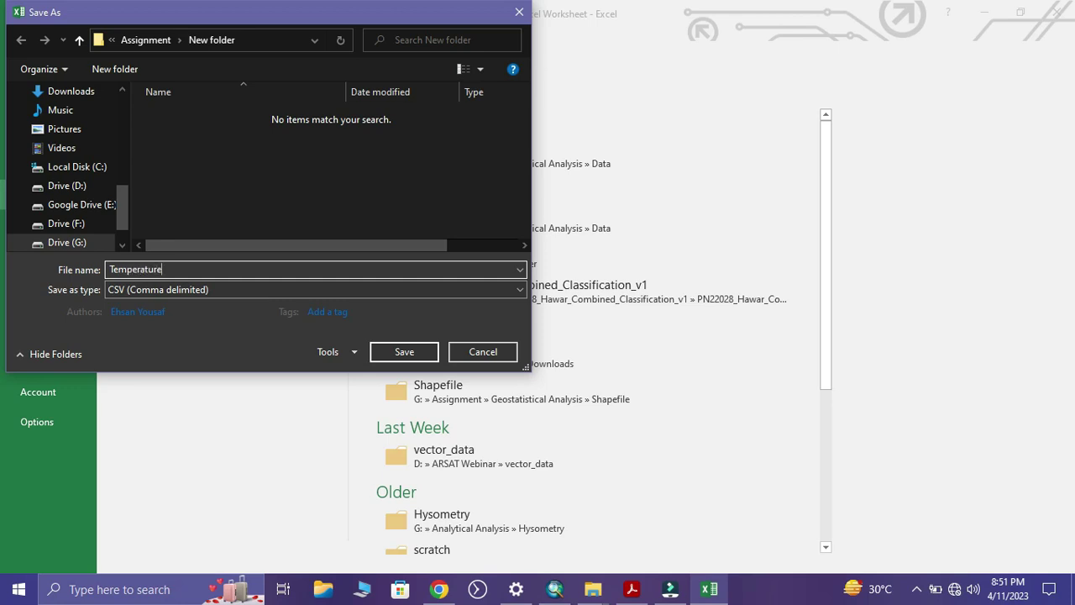
pyautogui.press('Return')
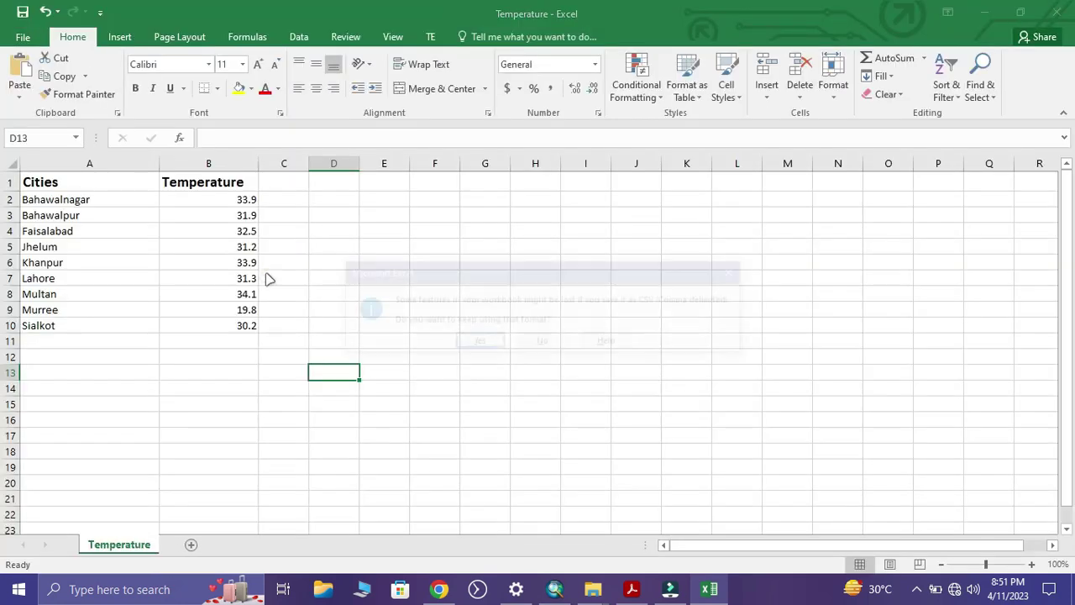
pyautogui.click(474, 342)
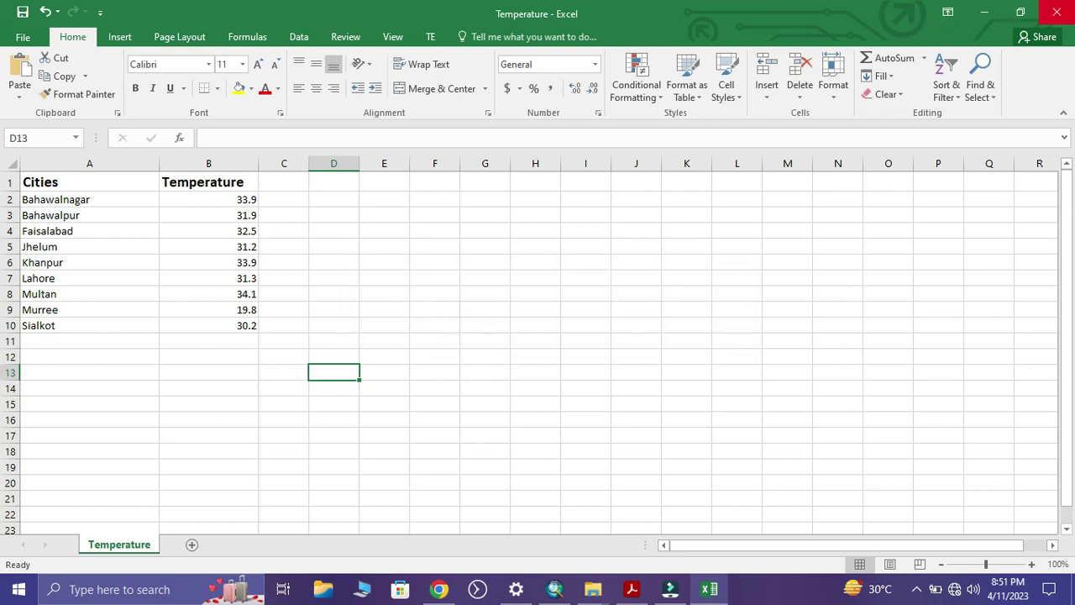
pyautogui.click(1057, 12)
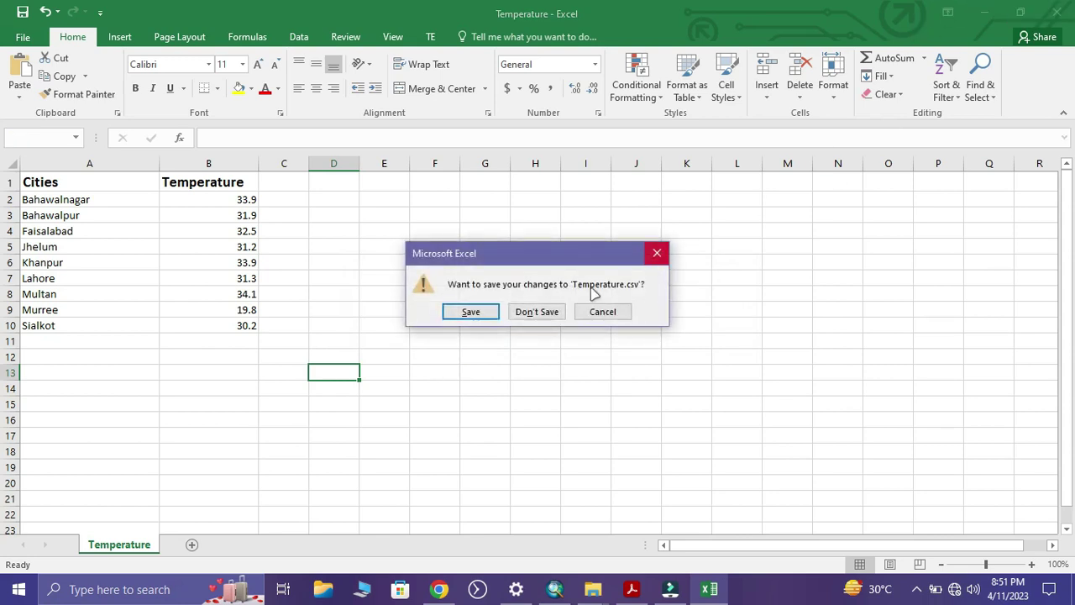
pyautogui.click(474, 312)
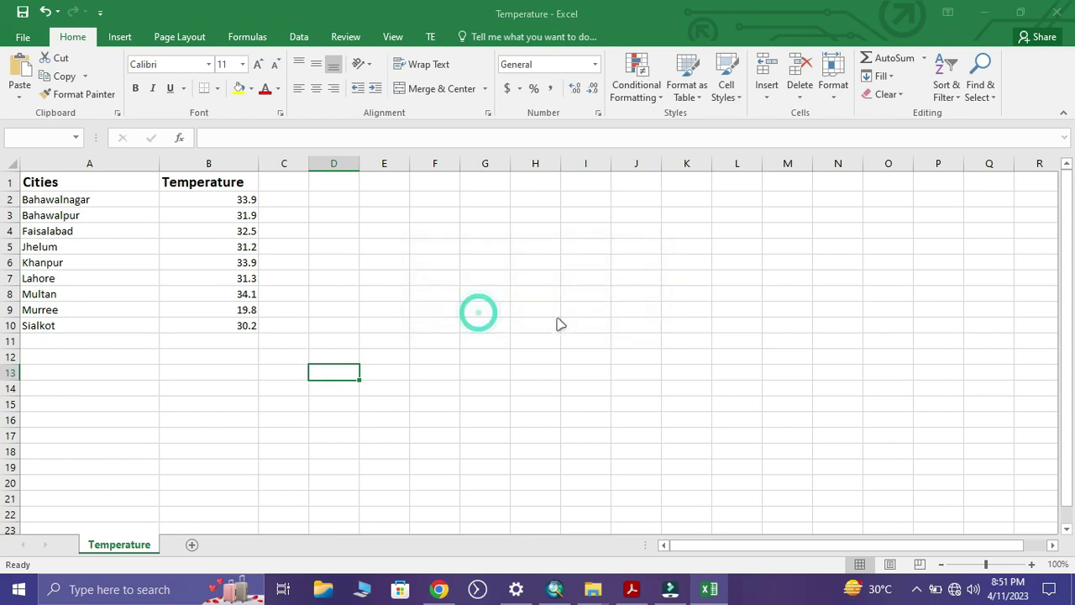
pyautogui.click(481, 352)
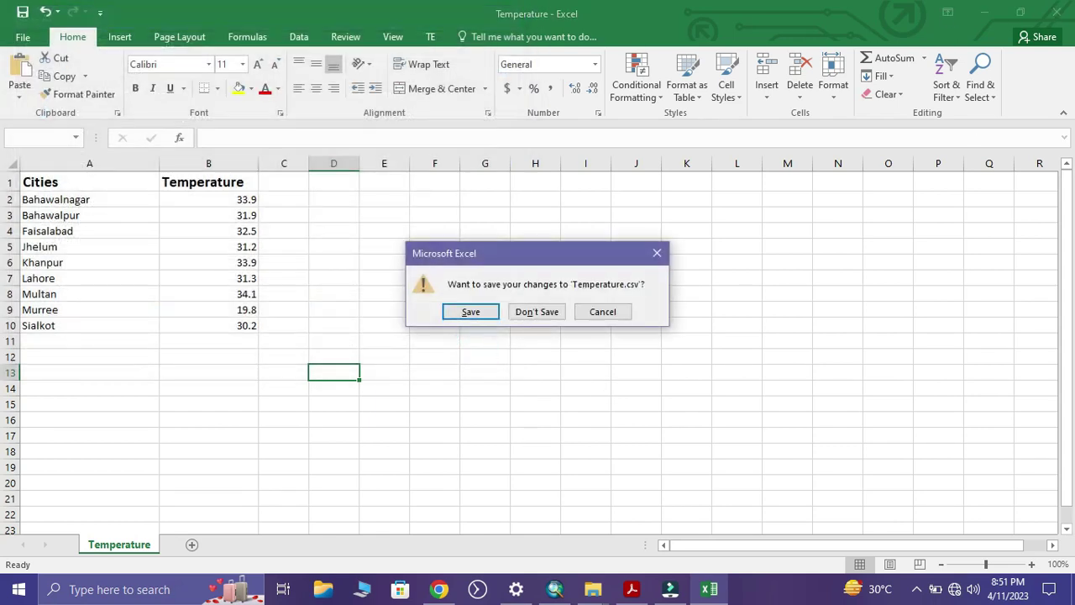
pyautogui.click(601, 311)
# - Switch to ArcMap and add Temperature.csv from G:\Assignment\New folder to the map document
pyautogui.hotkey('alt', 'Tab')
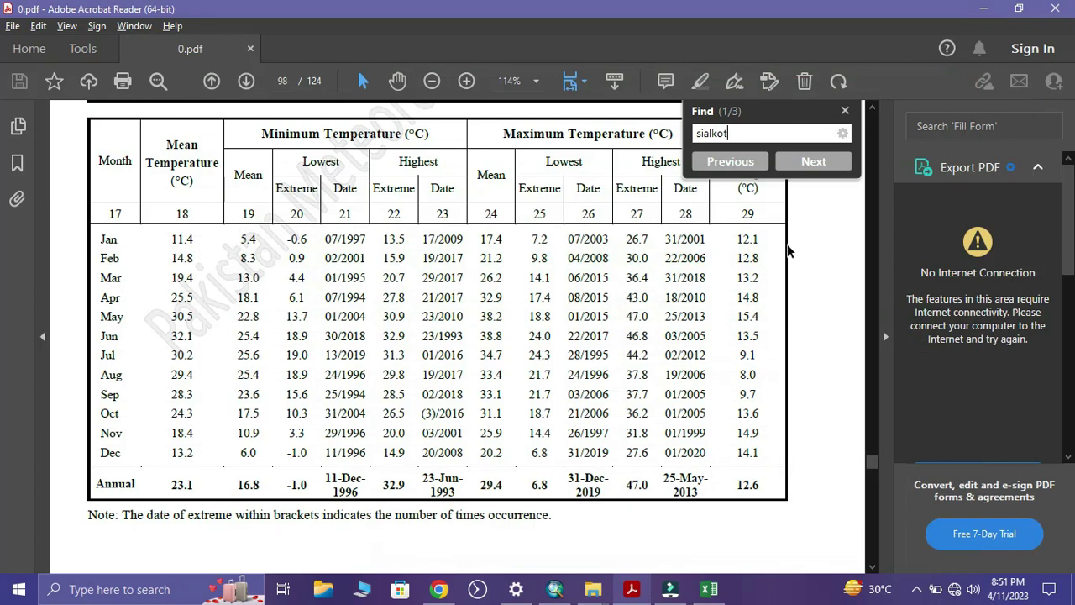
pyautogui.click(981, 10)
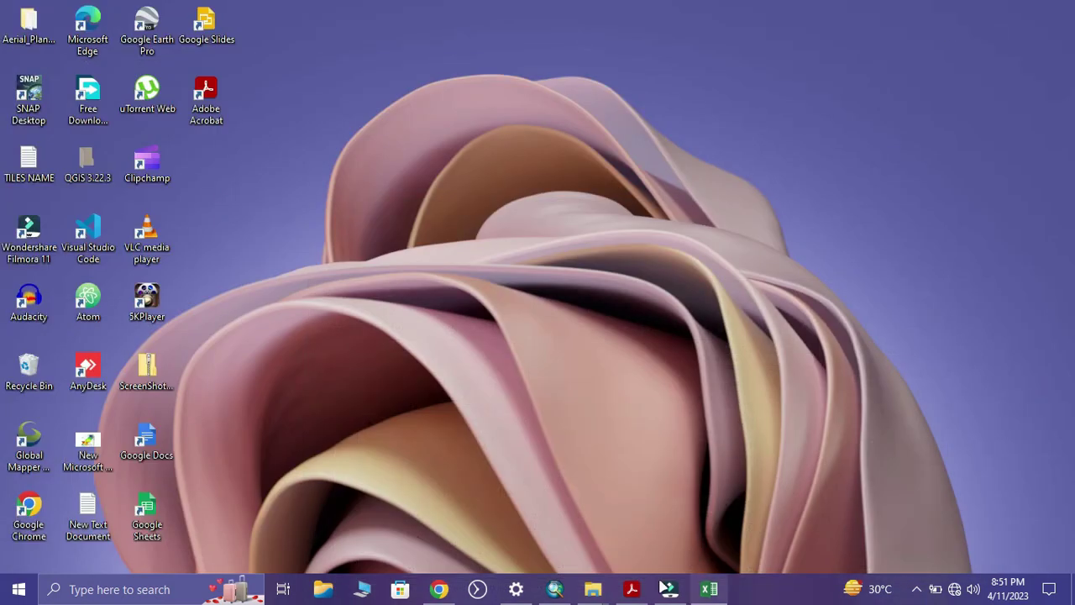
pyautogui.click(555, 590)
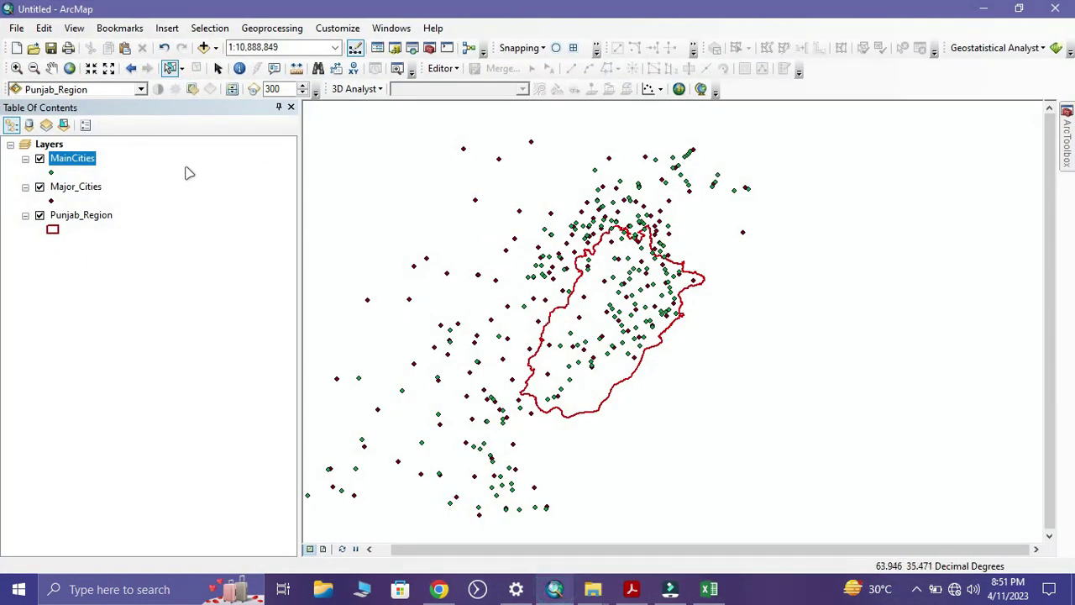
pyautogui.click(203, 48)
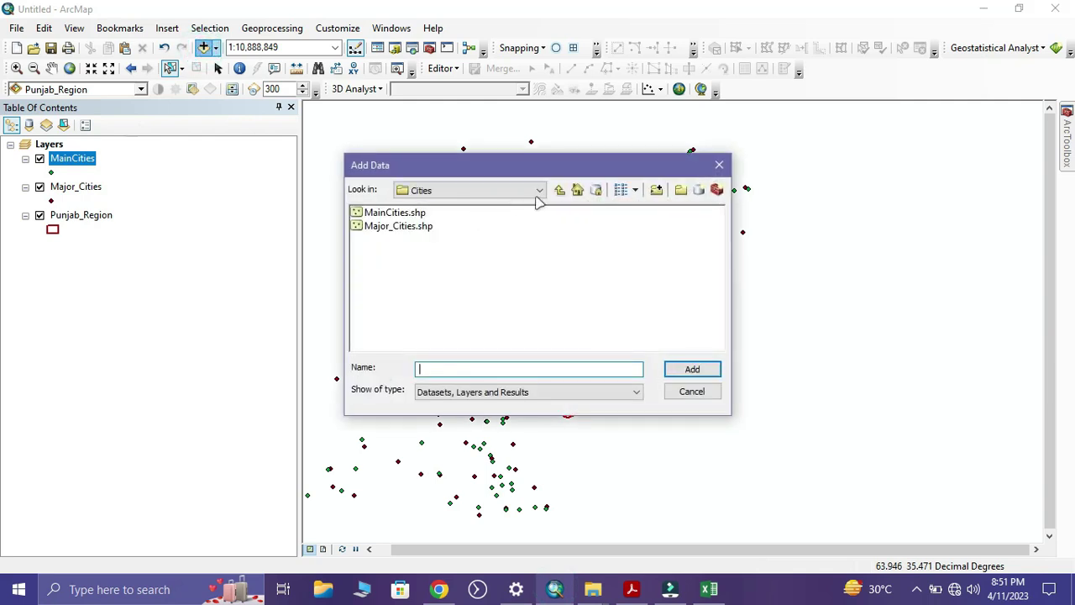
pyautogui.click(560, 190)
pyautogui.click(560, 190)
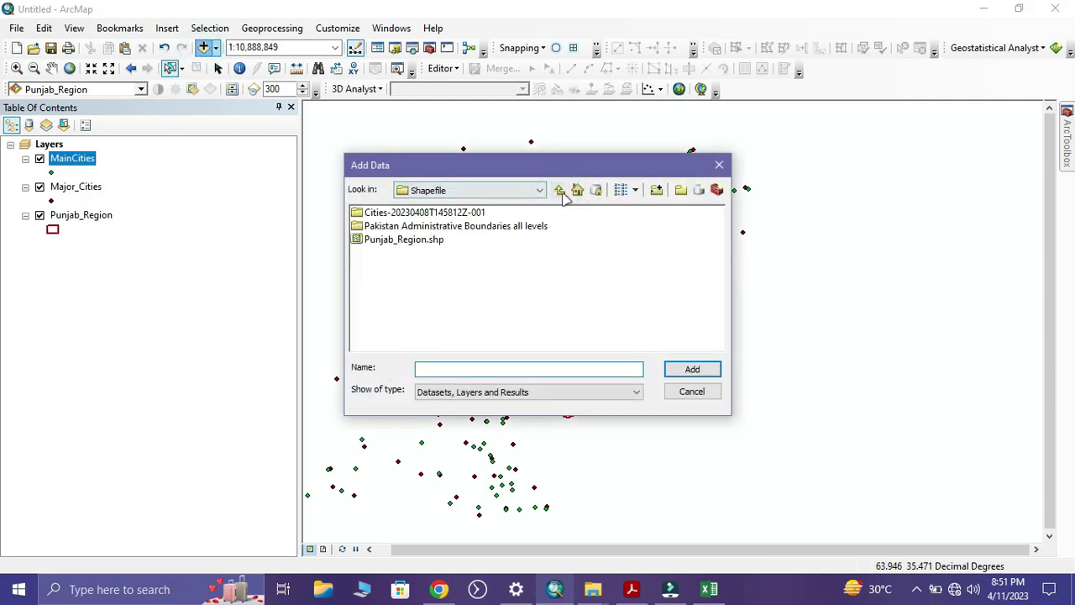
pyautogui.click(560, 190)
pyautogui.doubleClick(377, 212)
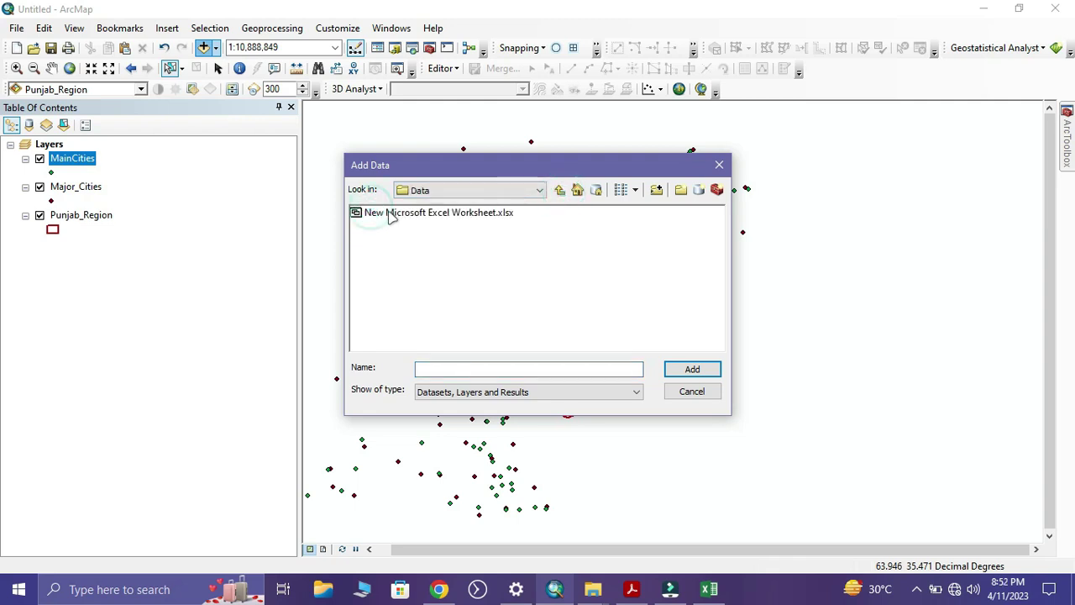
pyautogui.click(560, 190)
pyautogui.click(560, 190)
pyautogui.doubleClick(377, 229)
pyautogui.click(395, 213)
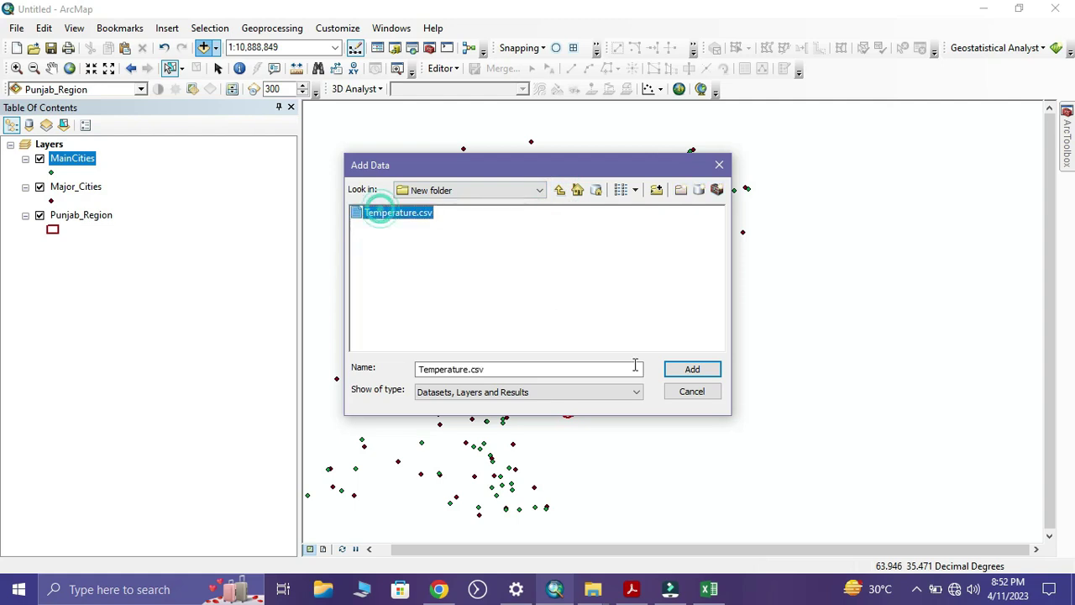
pyautogui.click(691, 369)
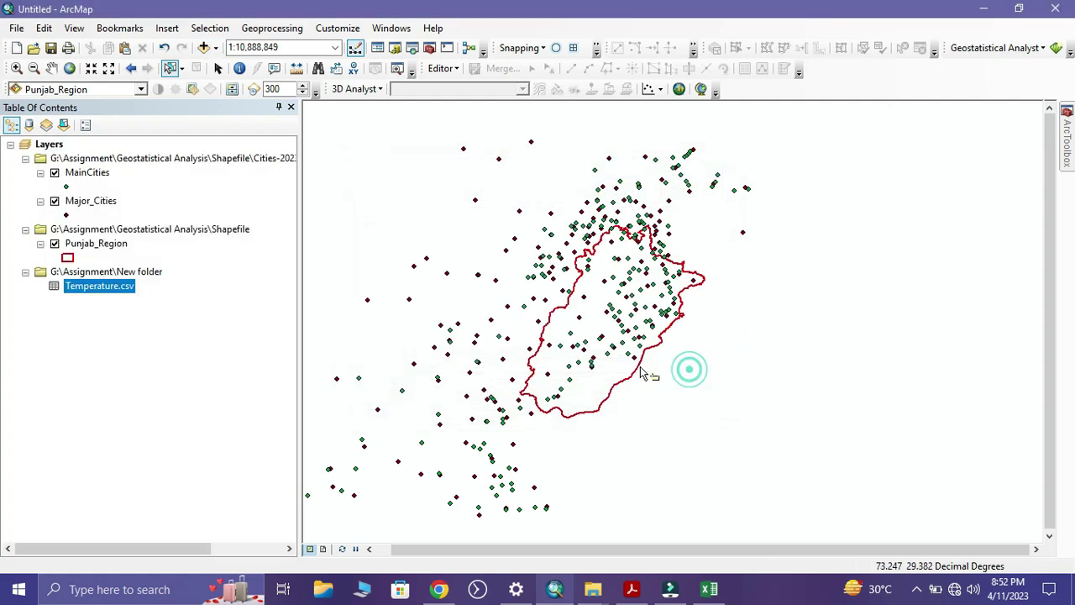
# - Examine the Cities and Temperature records in the Temperature.csv table and close the table
pyautogui.rightClick(126, 288)
pyautogui.click(185, 297)
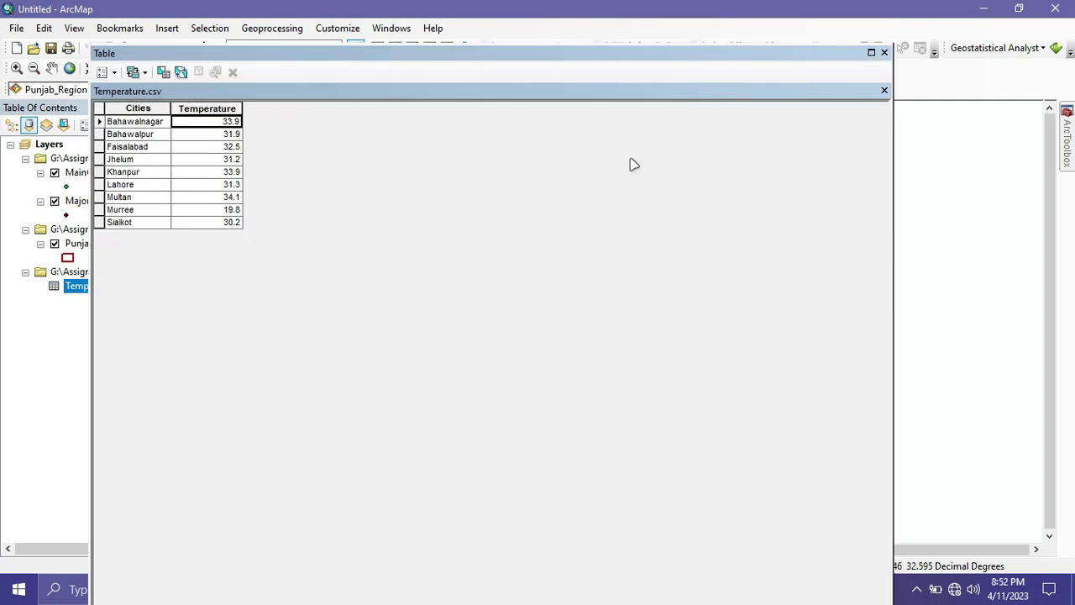
pyautogui.click(884, 91)
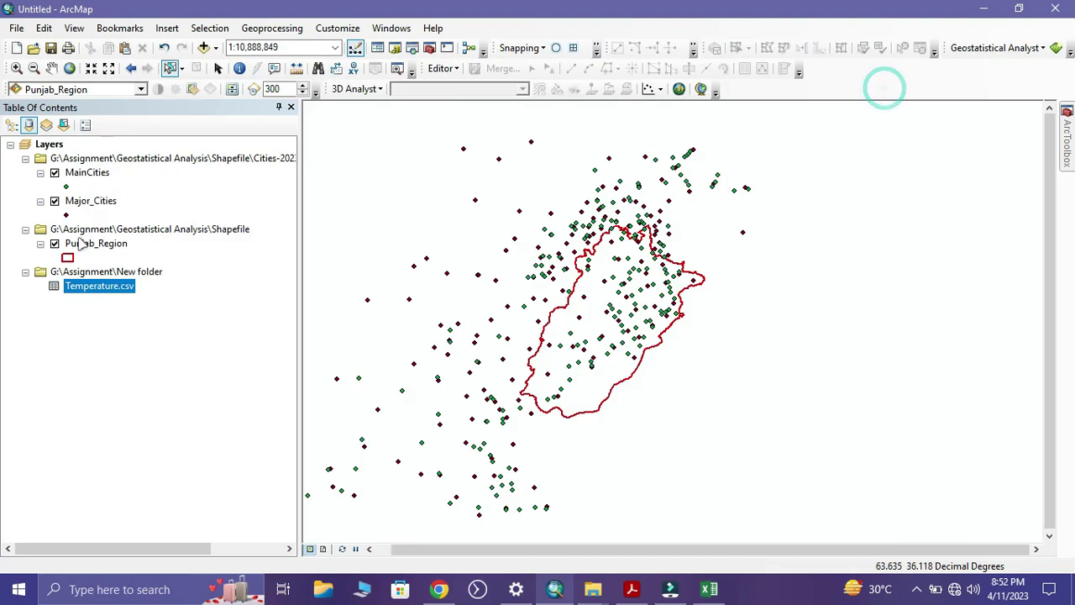
# - Set up an attribute join on the MainCities layer, matching its SetlmtName field to the Cities field of Temperature.csv
pyautogui.rightClick(84, 173)
pyautogui.moveTo(177, 241)
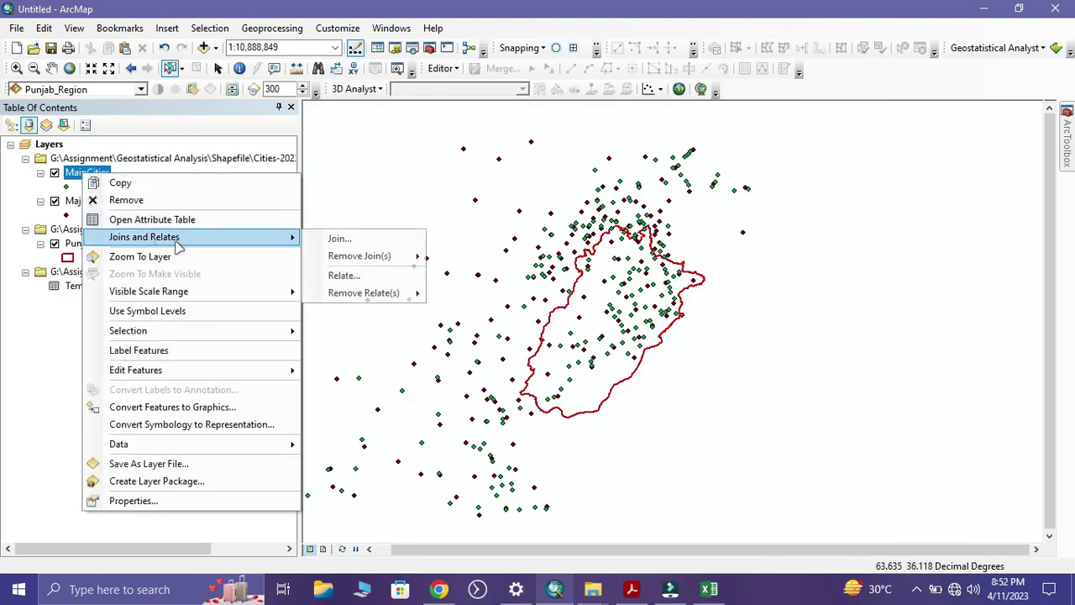
pyautogui.click(339, 240)
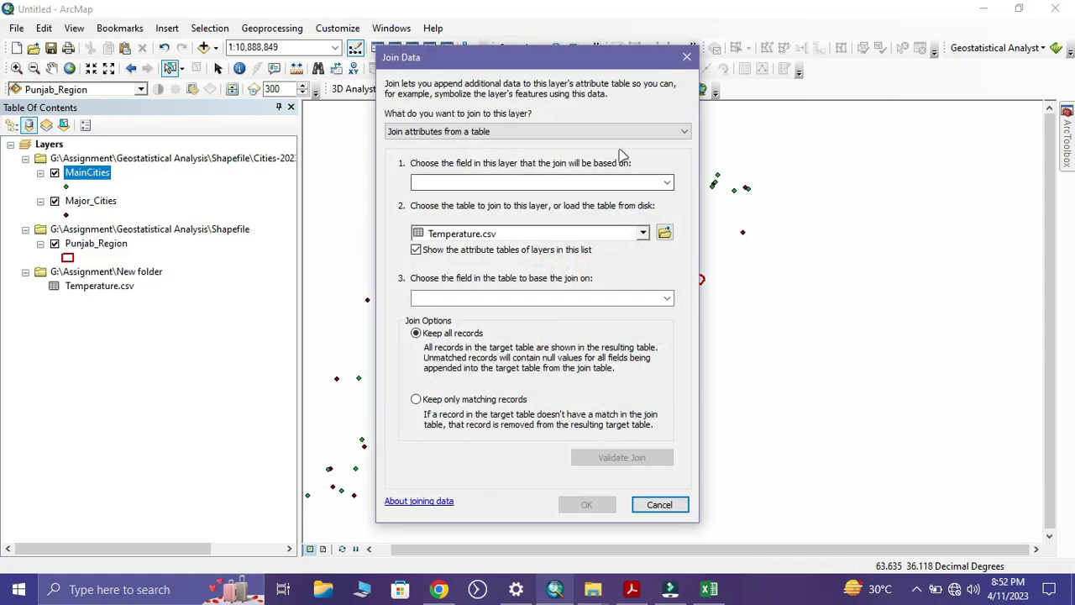
pyautogui.doubleClick(603, 128)
pyautogui.click(605, 126)
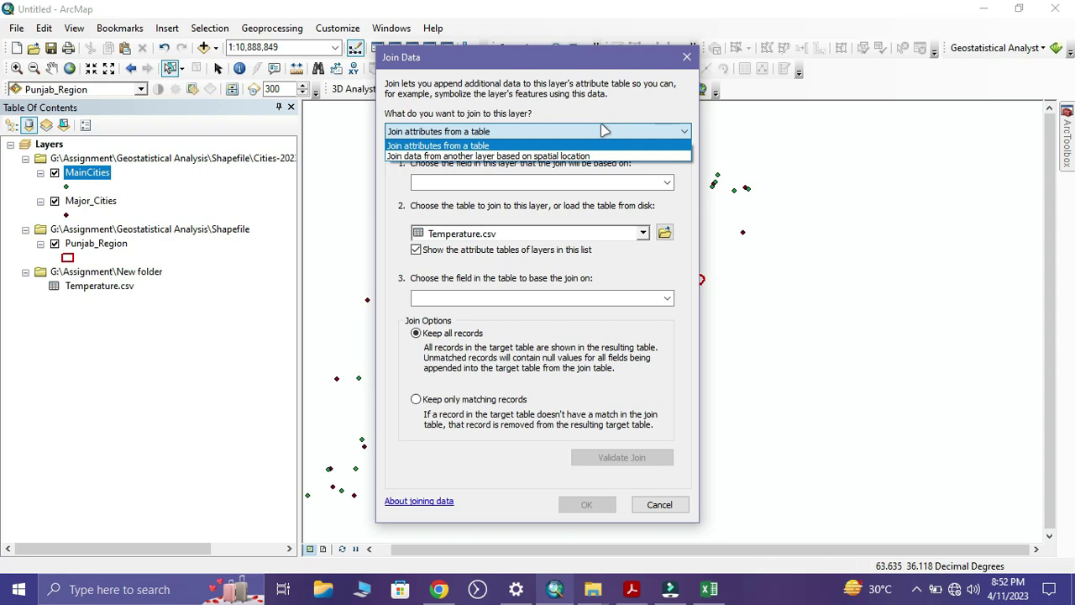
pyautogui.click(605, 128)
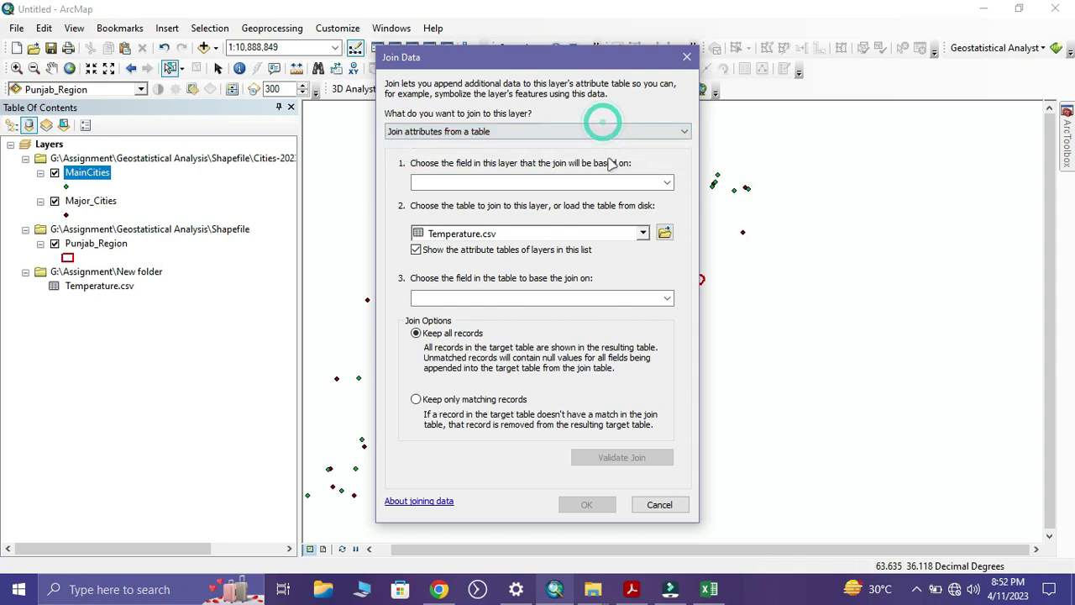
pyautogui.click(666, 183)
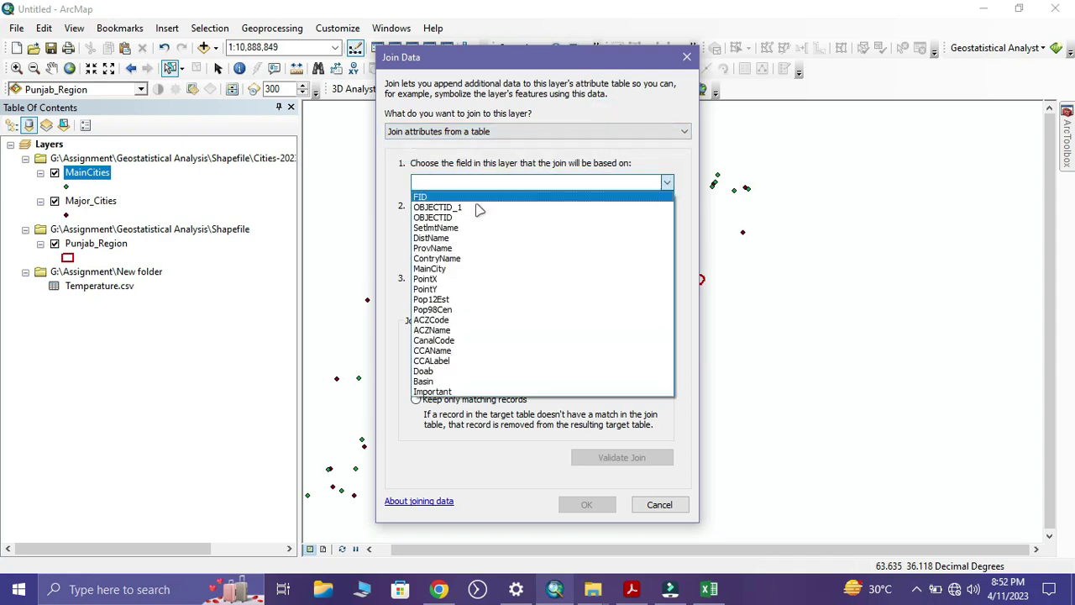
pyautogui.click(437, 228)
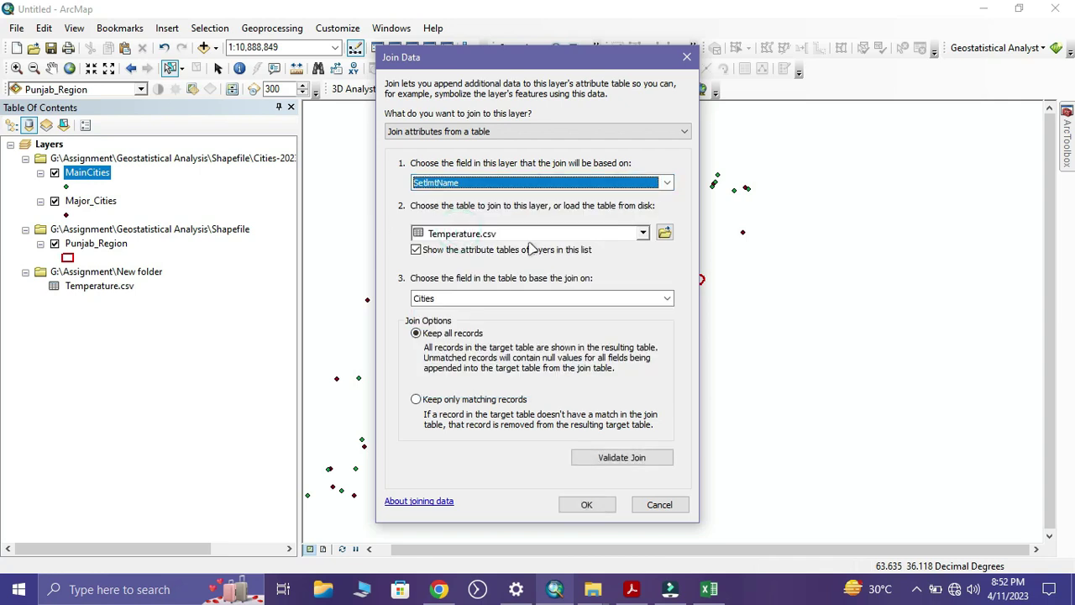
pyautogui.click(477, 305)
pyautogui.click(478, 305)
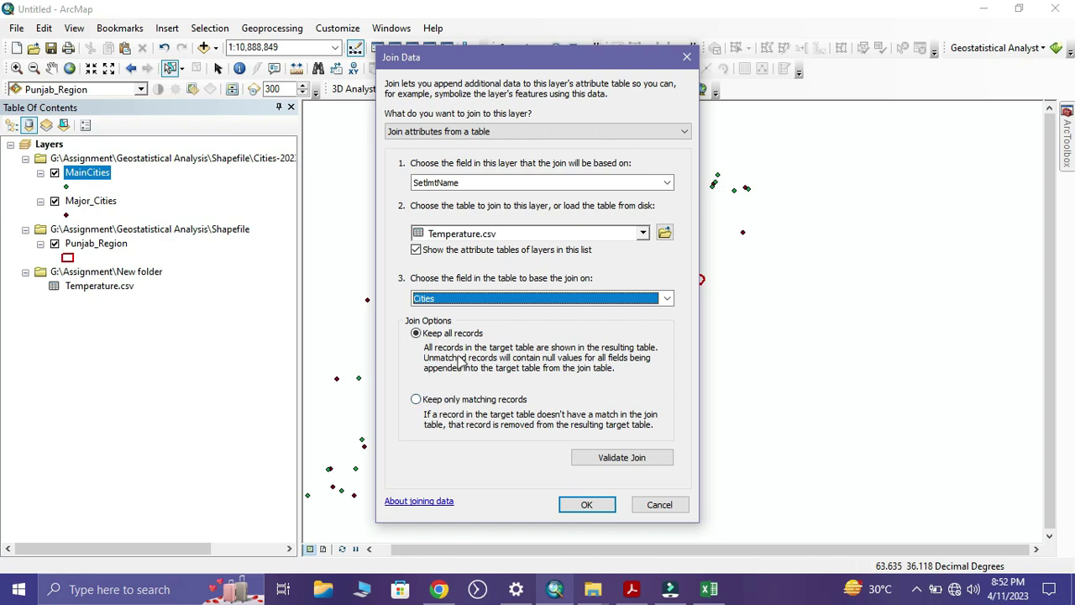
# - Restrict the join to matching records only, validate it and apply it to MainCities
pyautogui.click(417, 400)
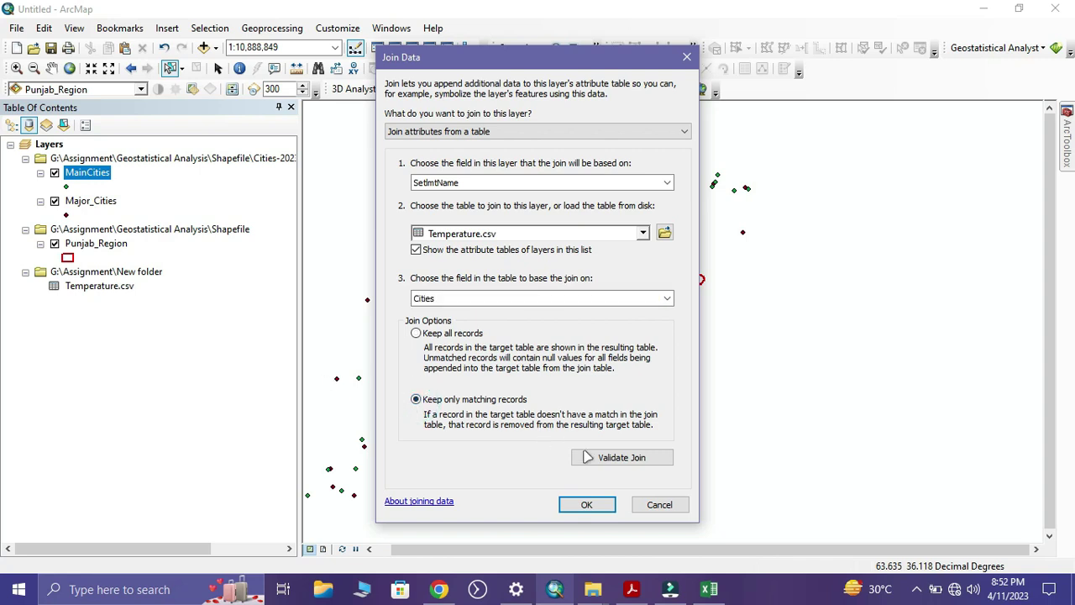
pyautogui.click(599, 457)
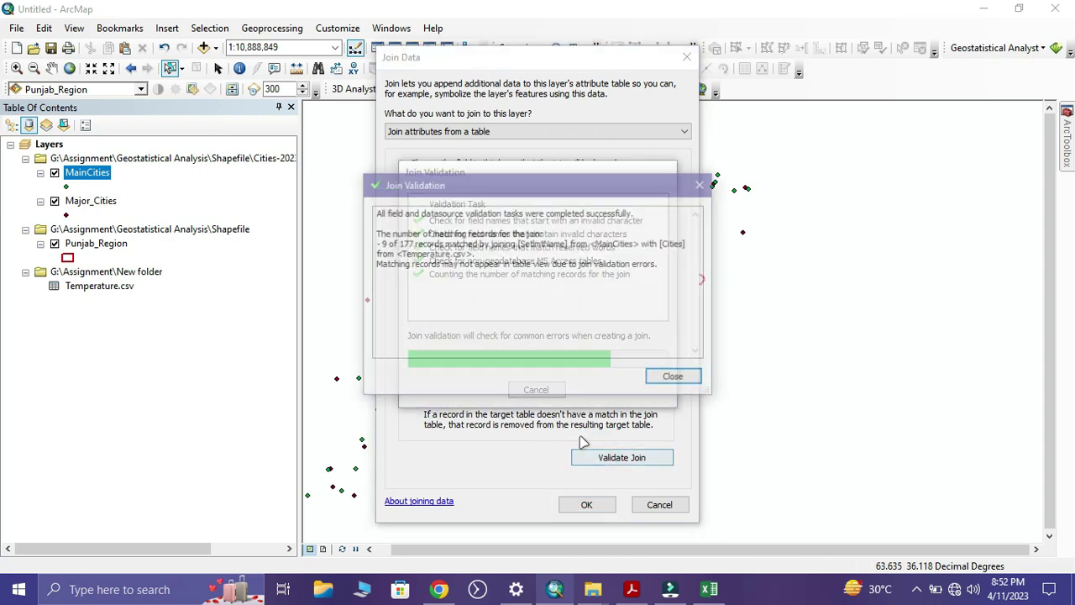
pyautogui.click(679, 377)
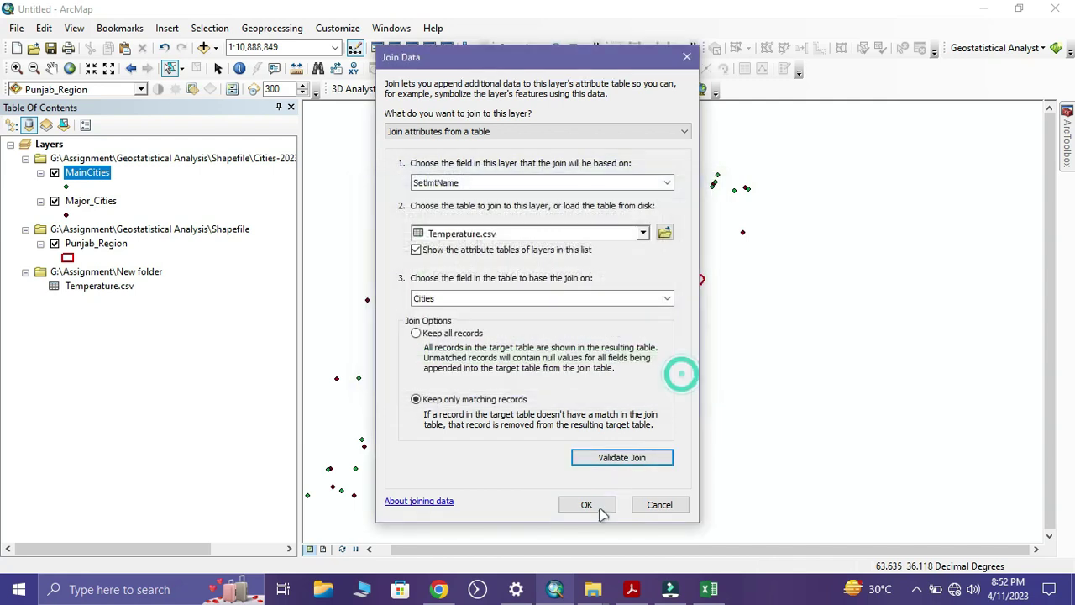
pyautogui.click(598, 507)
# - Open the MainCities attribute table and reposition its window to inspect the joined records
pyautogui.rightClick(84, 175)
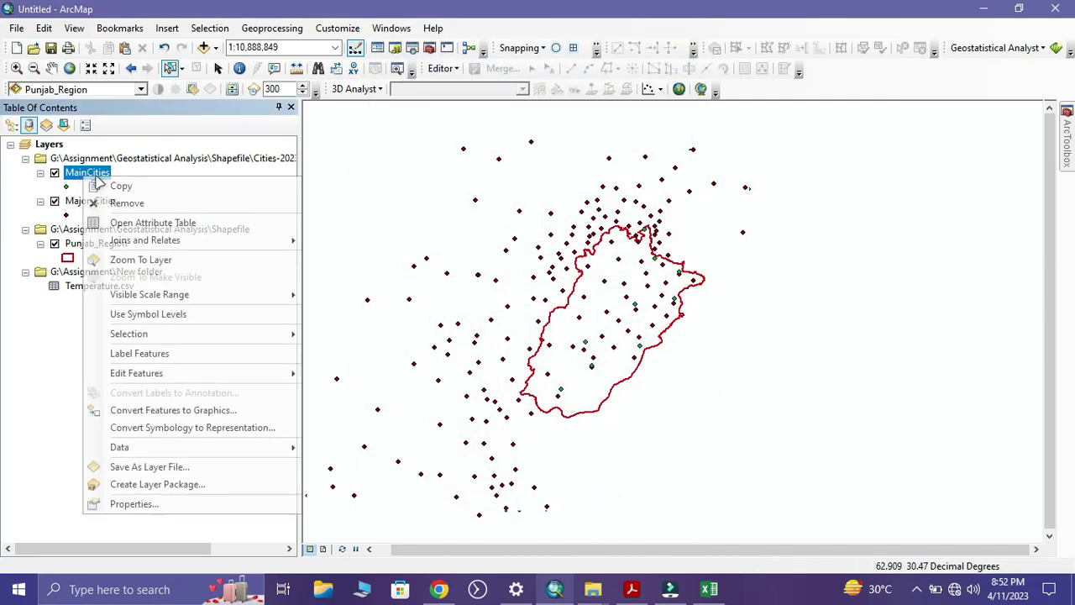
pyautogui.click(172, 220)
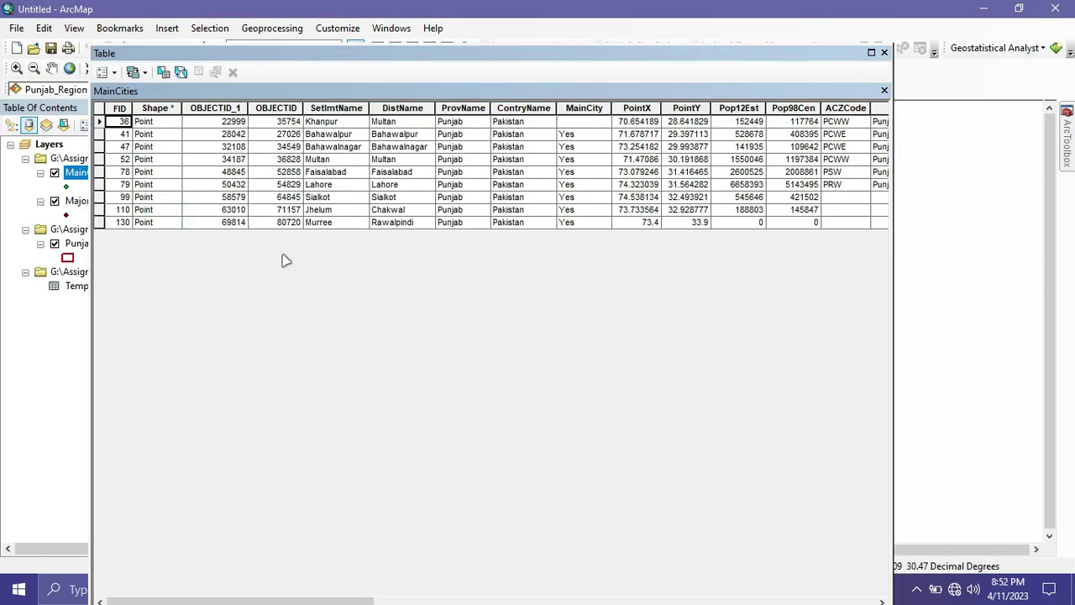
pyautogui.moveTo(445, 53); pyautogui.dragTo(325, 35)
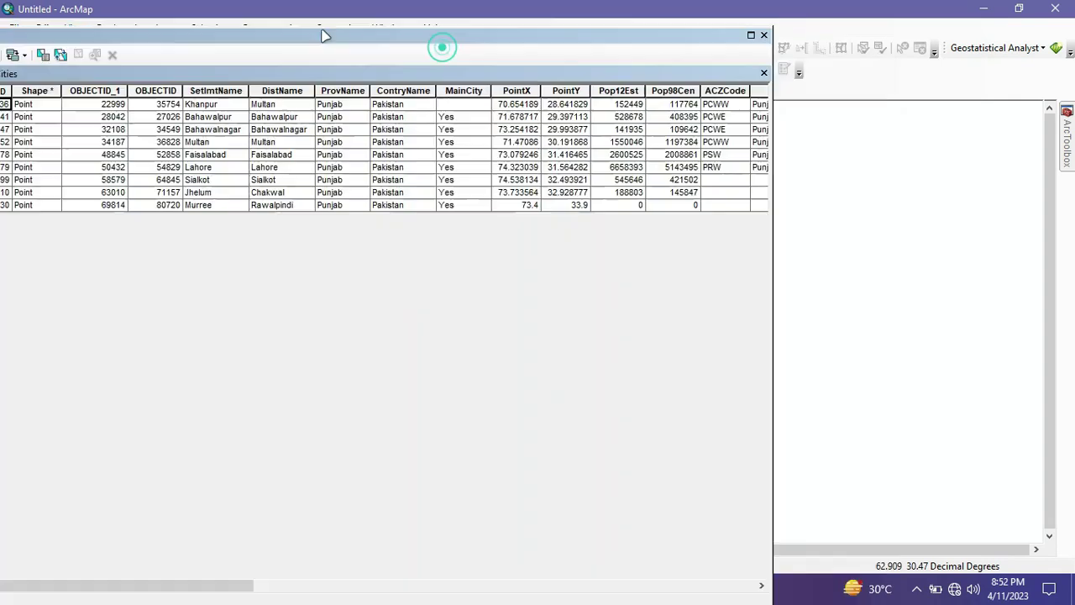